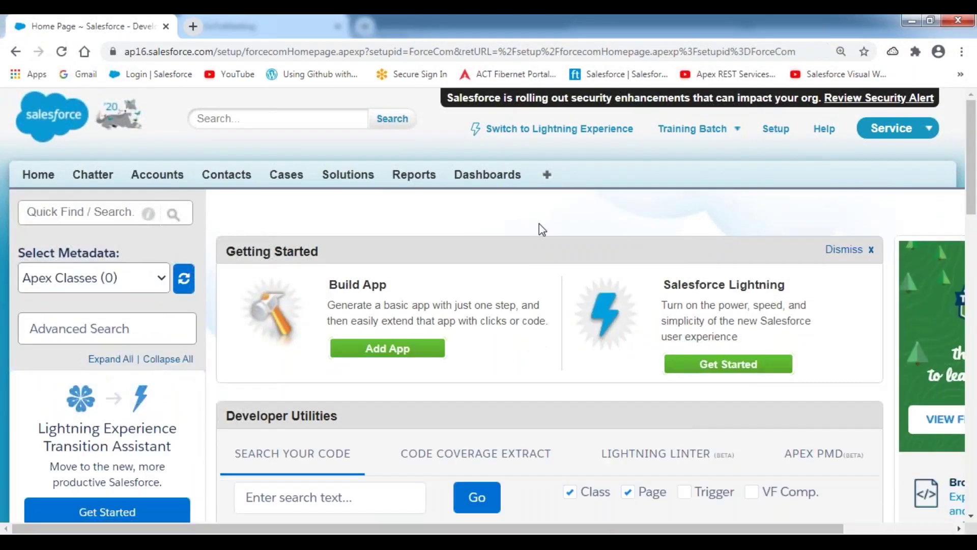
- Expand Create under Build in the Setup sidebar and open the Objects page
scroll(240, 308, down, 15)
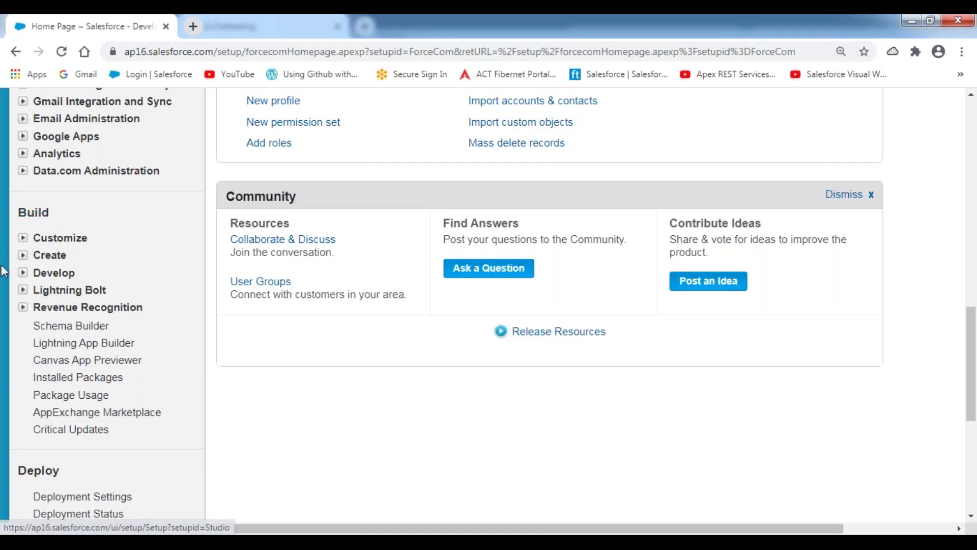
click(24, 255)
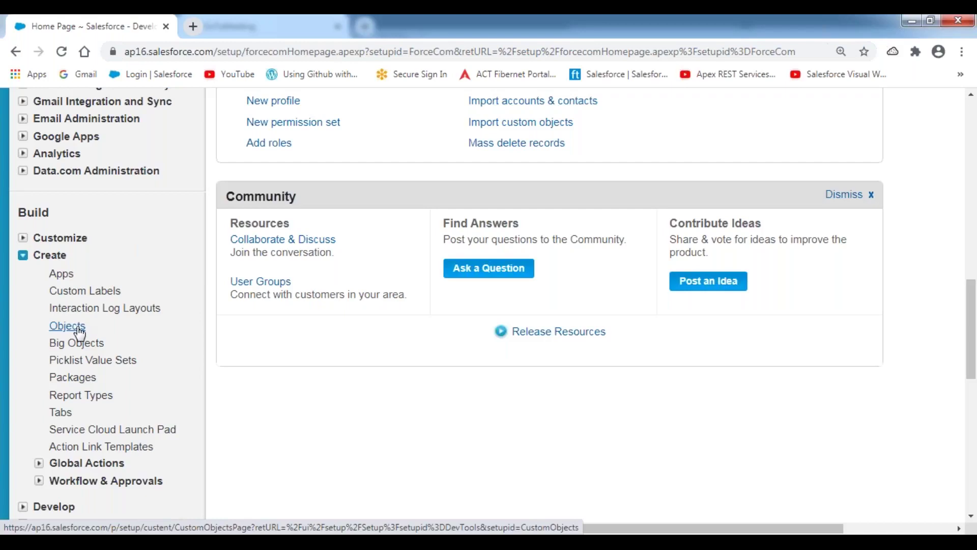
click(78, 328)
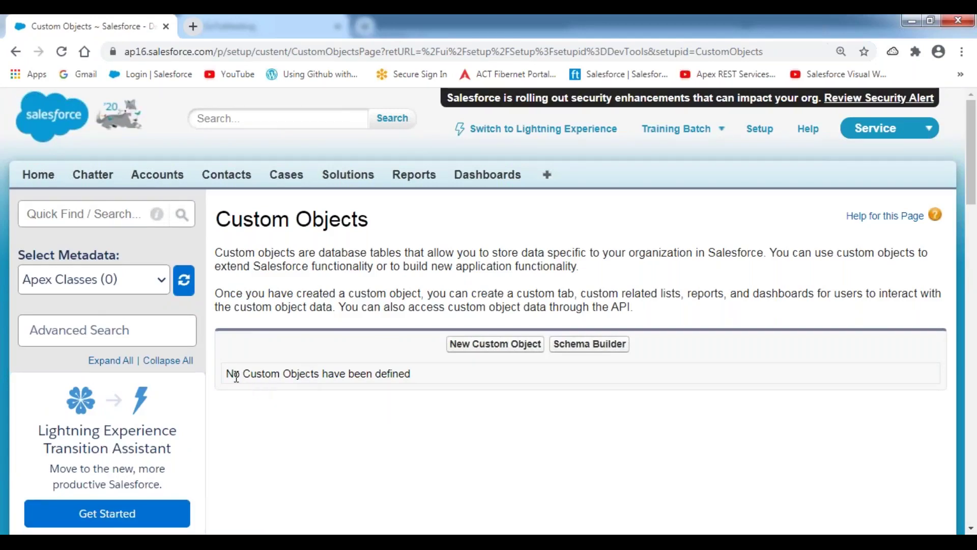
- Highlight the 'No Custom Objects have been defined' message and the first description paragraph
drag(229, 373, 453, 379)
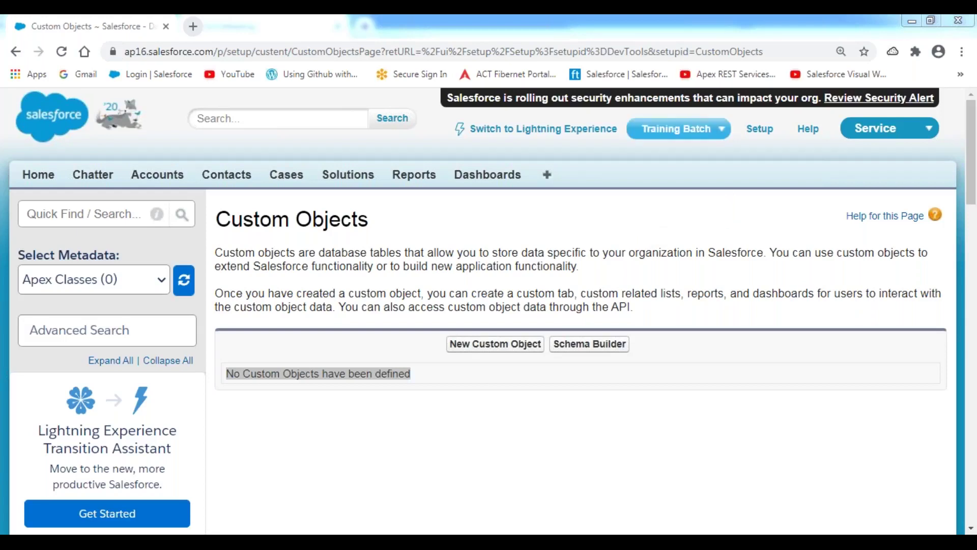
click(399, 390)
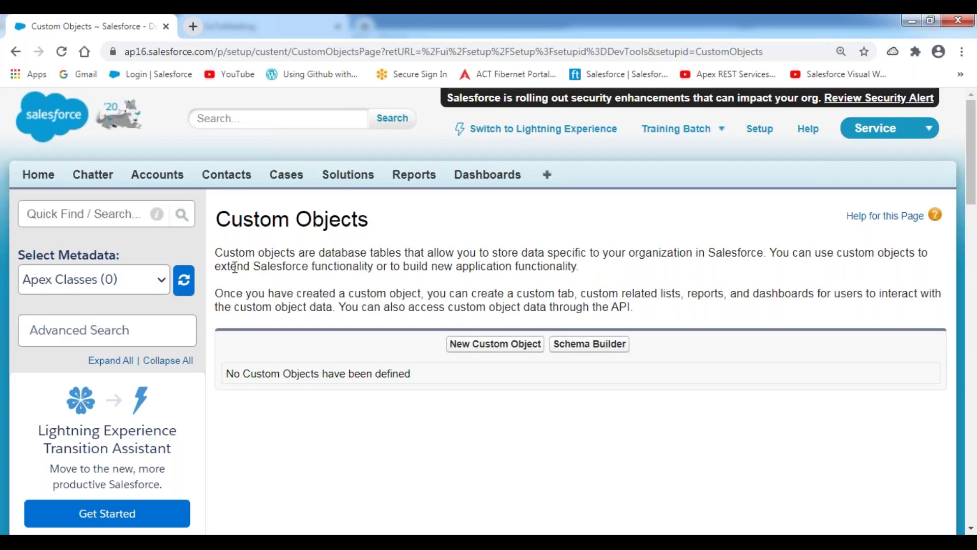
scroll(235, 268, down, 2)
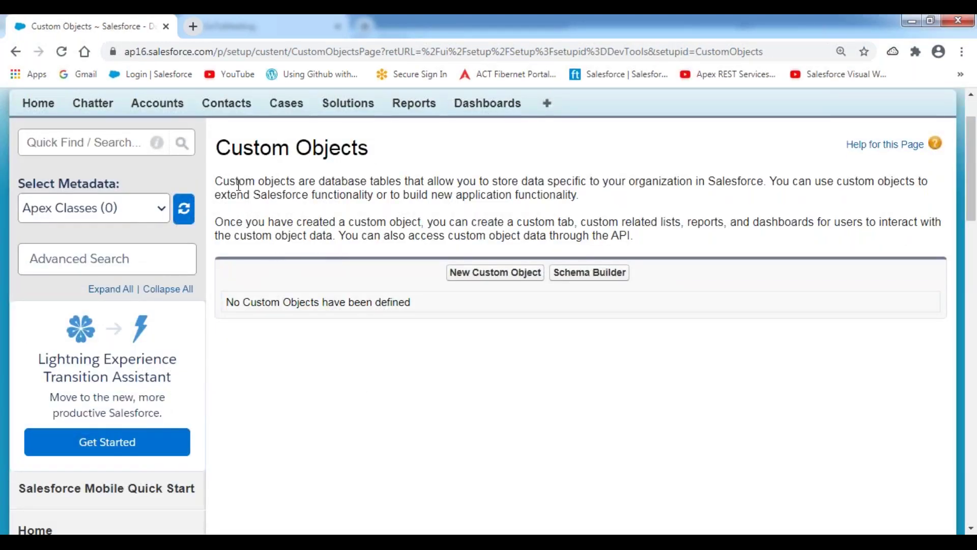
drag(218, 178, 657, 204)
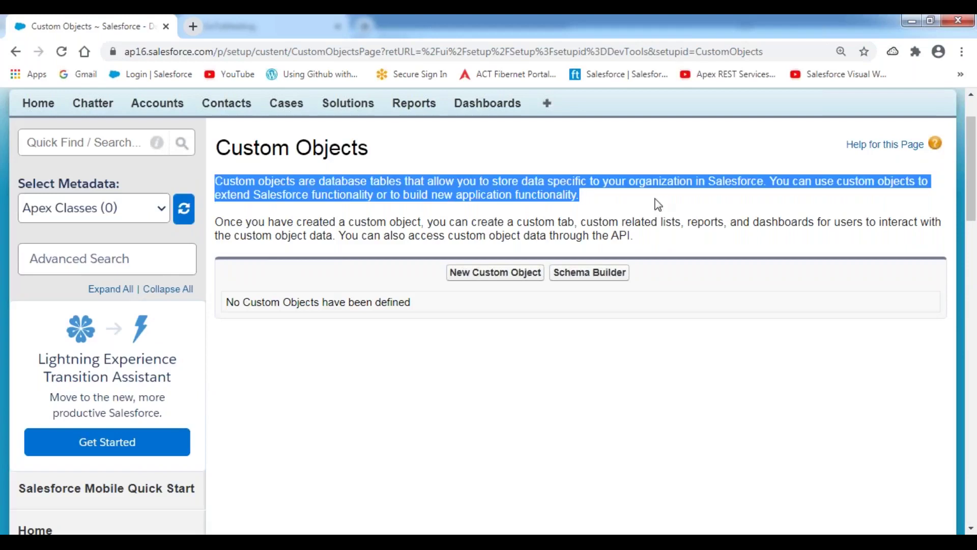
click(464, 197)
- Highlight the sentences defining custom objects and extending Salesforce functionality, then the no-objects line
drag(219, 178, 741, 187)
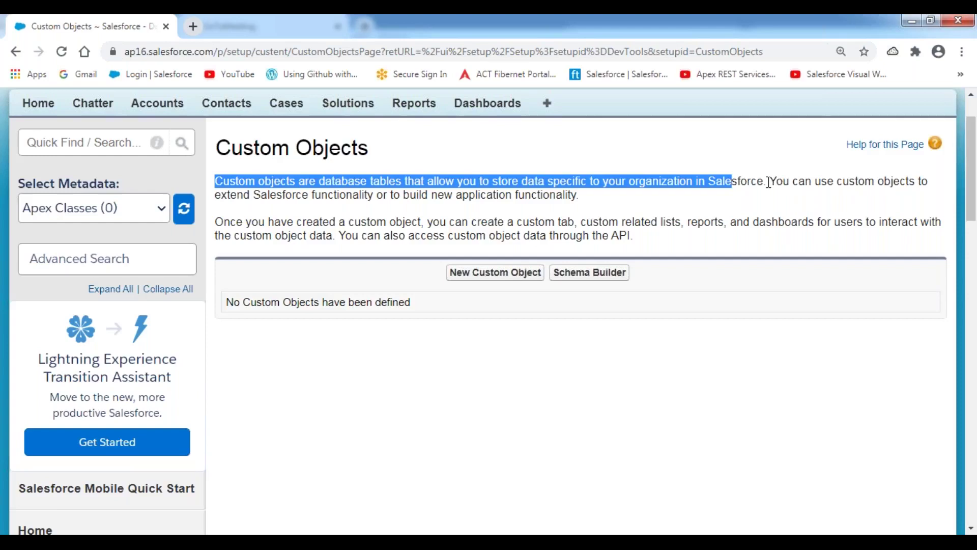
drag(769, 182, 578, 196)
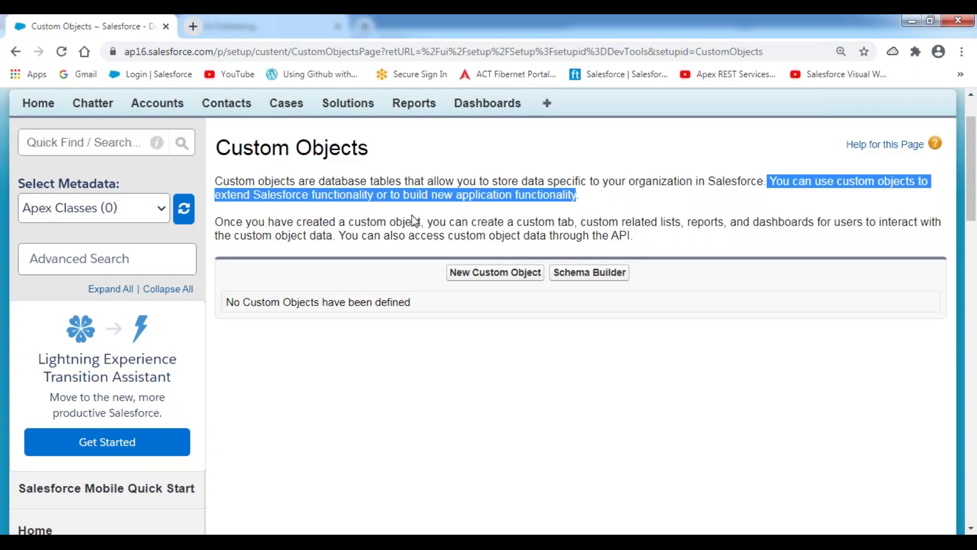
click(357, 233)
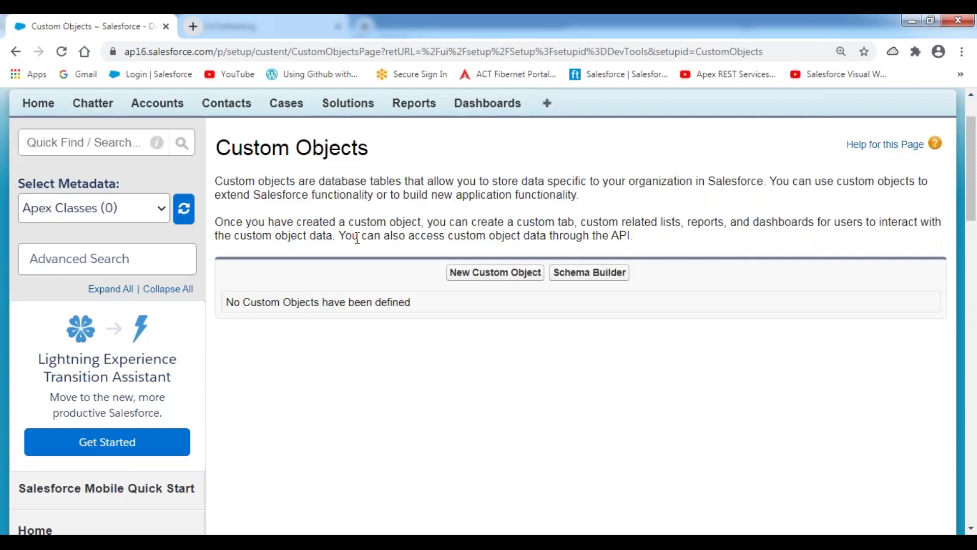
scroll(358, 232, down, 3)
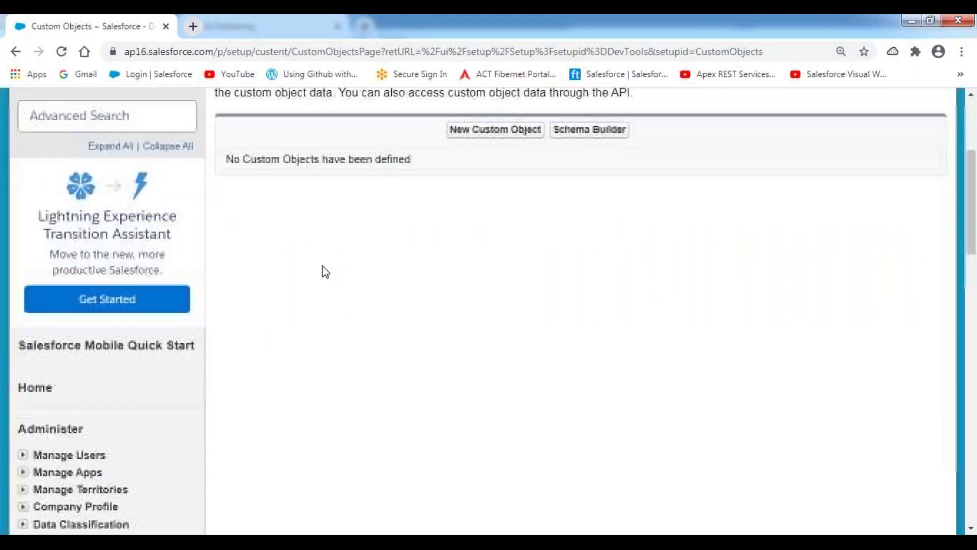
drag(420, 159, 215, 164)
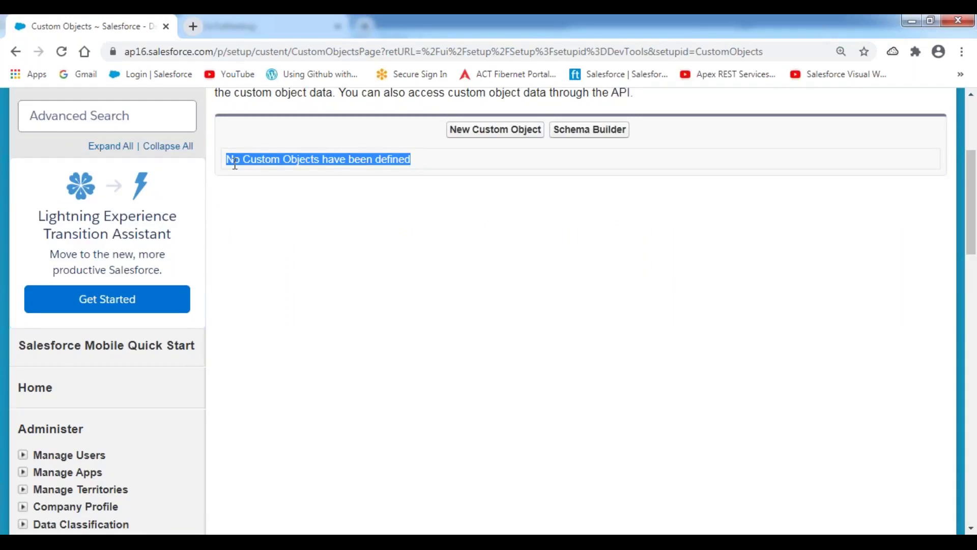
click(281, 219)
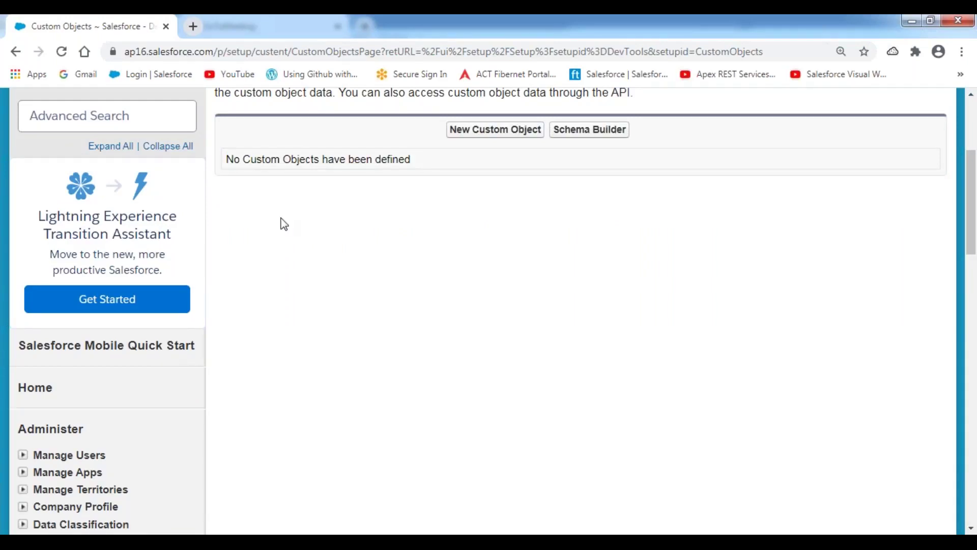
- Expand Customize under Build to list Accounts, Contacts, Leads and other standard objects
scroll(283, 224, down, 10)
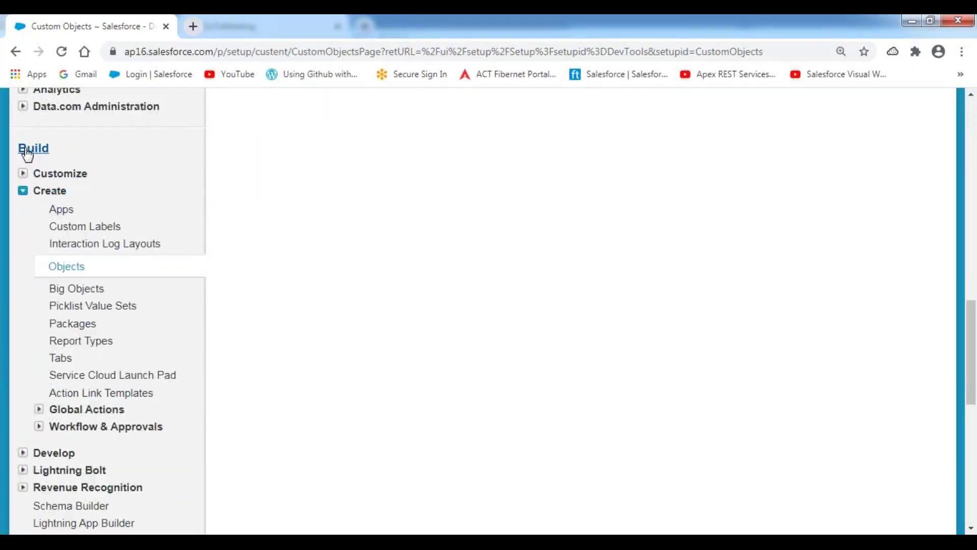
click(23, 173)
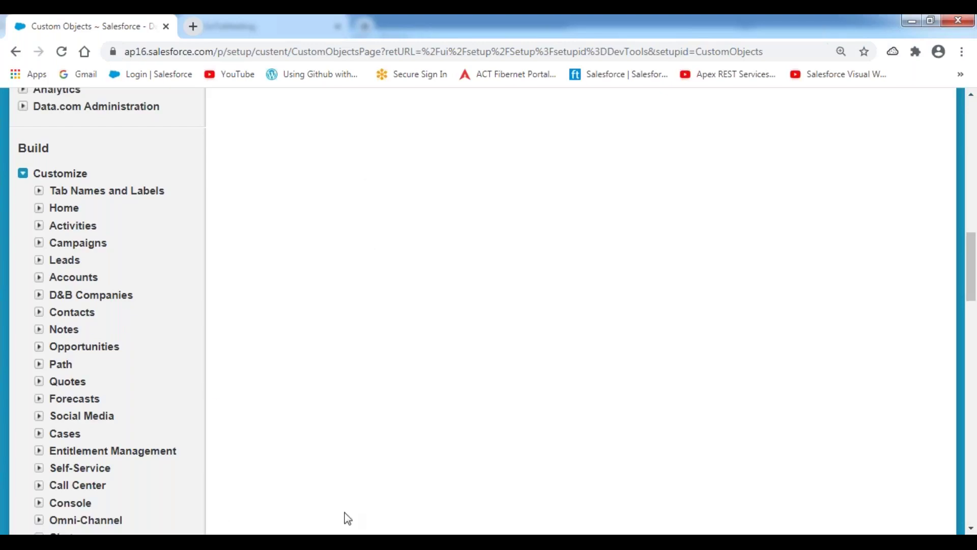
key(alt+Tab)
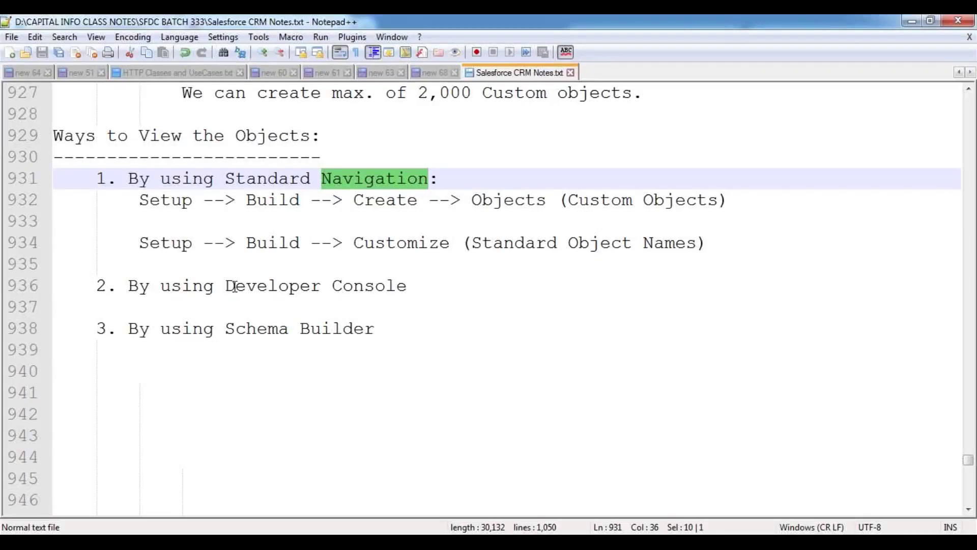
drag(129, 178, 459, 179)
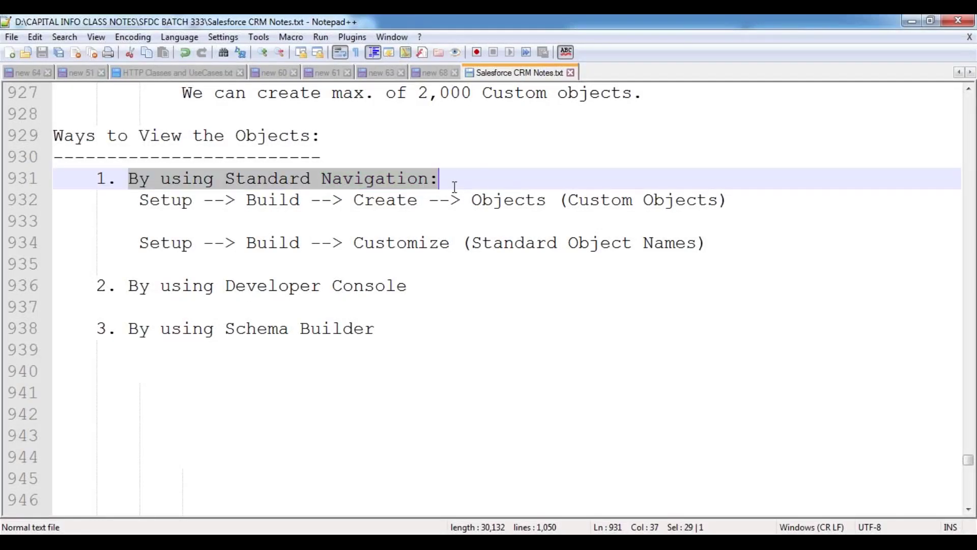
click(194, 268)
drag(129, 285, 414, 285)
click(289, 243)
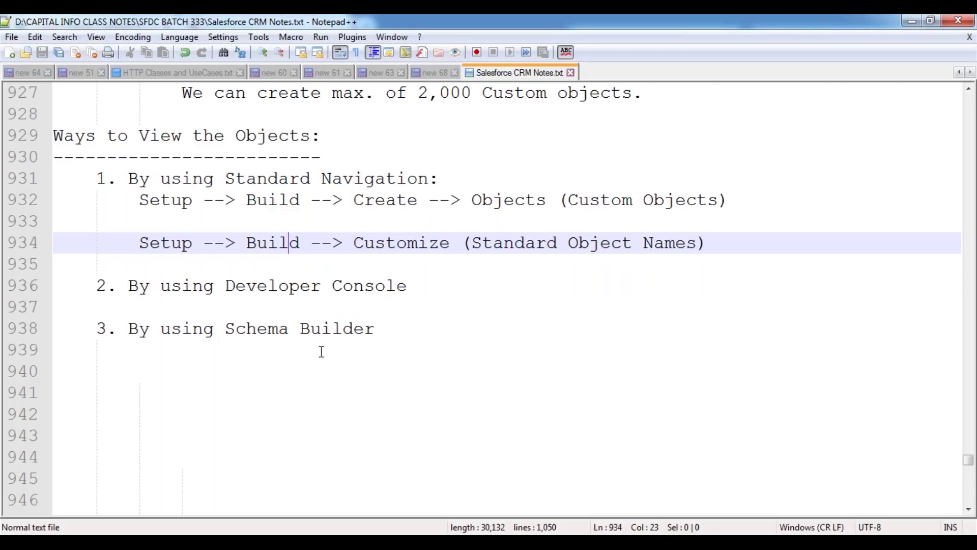
drag(412, 291, 128, 287)
click(289, 328)
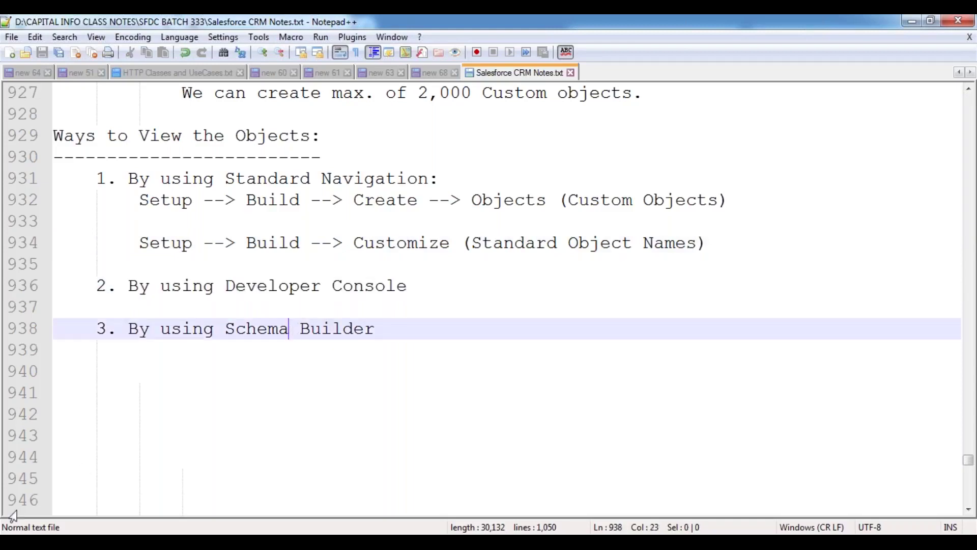
mouse_move(207, 447)
click(241, 430)
scroll(503, 297, up, 10)
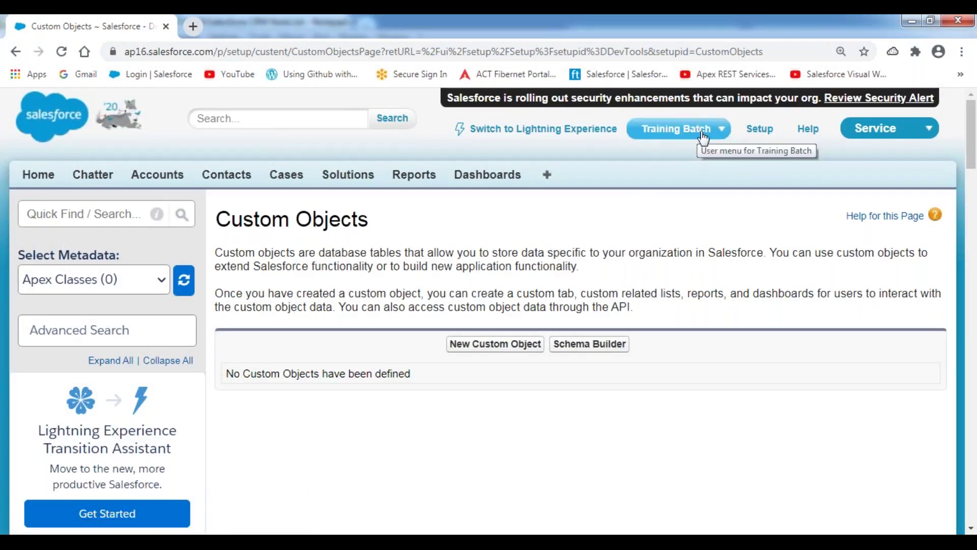
- Launch the Developer Console from the Training Batch user menu and maximize its window
click(725, 133)
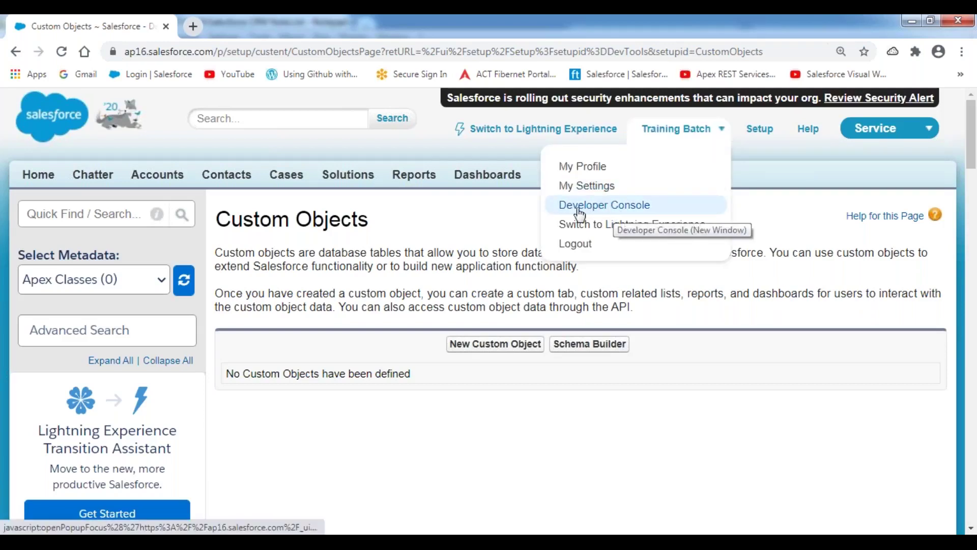
click(613, 208)
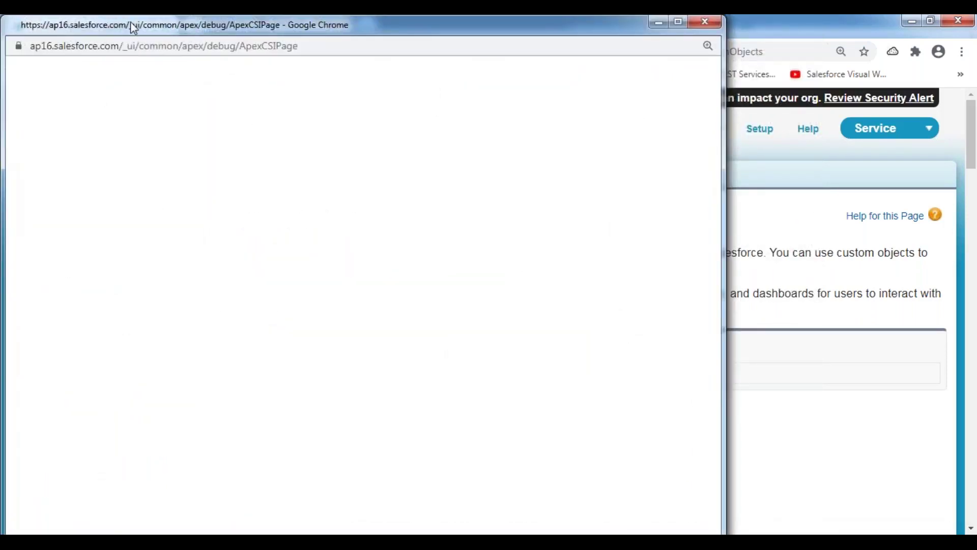
double_click(132, 24)
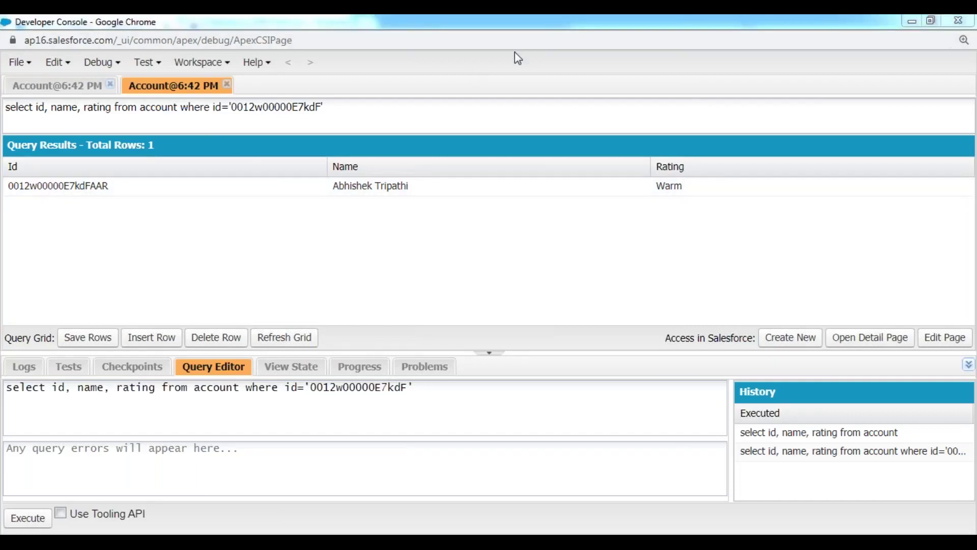
mouse_move(4, 53)
mouse_down()
mouse_move(29, 53)
mouse_move(40, 74)
mouse_move(4, 73)
mouse_move(5, 56)
mouse_up()
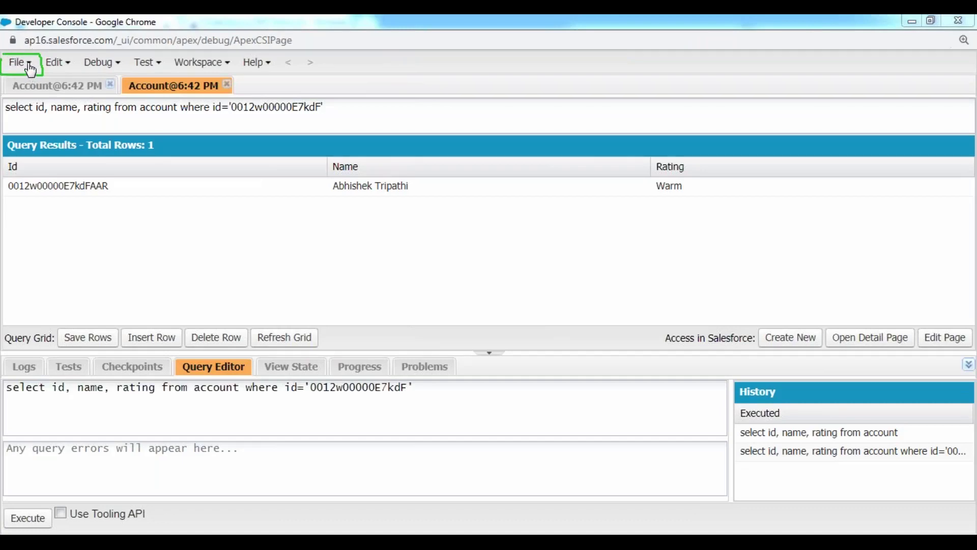
- Open the File > Open dialog showing entity types like Classes, Triggers, Pages and Objects
click(28, 65)
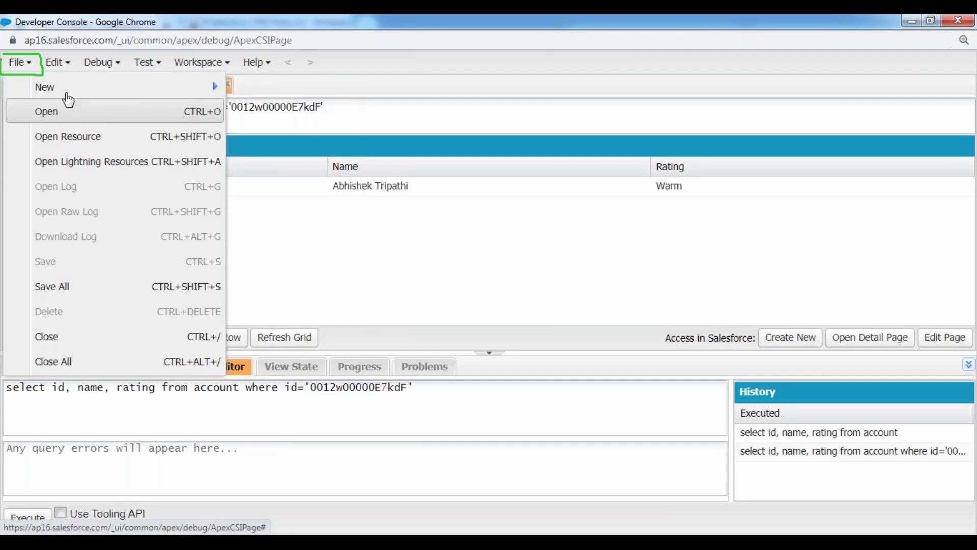
mouse_move(64, 93)
click(60, 123)
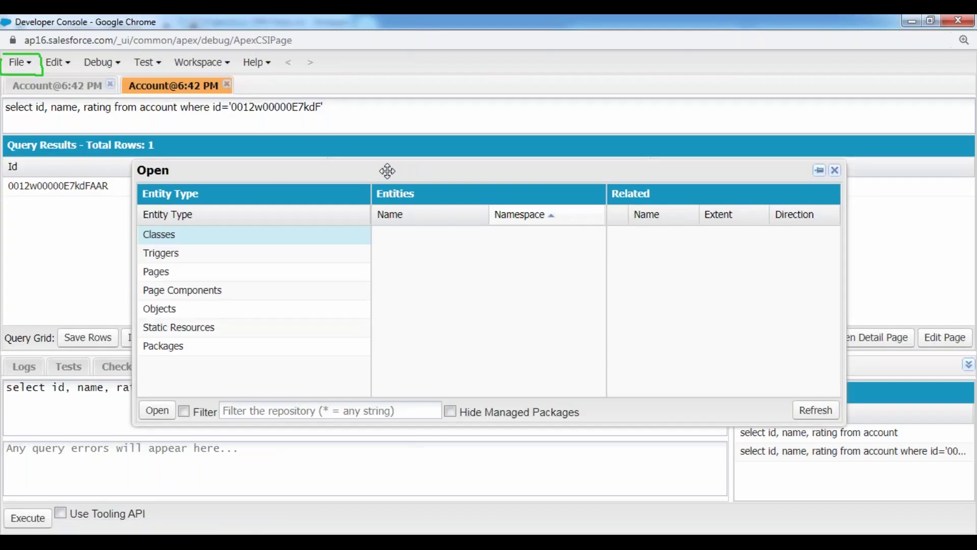
drag(386, 170, 380, 136)
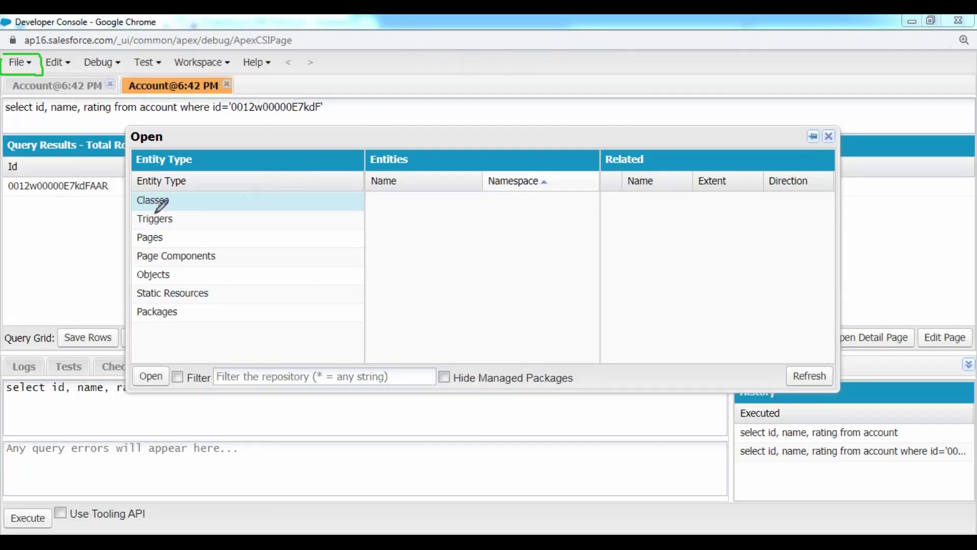
mouse_move(138, 203)
mouse_down()
mouse_move(174, 203)
mouse_move(180, 226)
mouse_move(141, 245)
mouse_move(168, 243)
mouse_move(163, 264)
mouse_move(240, 262)
mouse_up()
drag(136, 283, 173, 282)
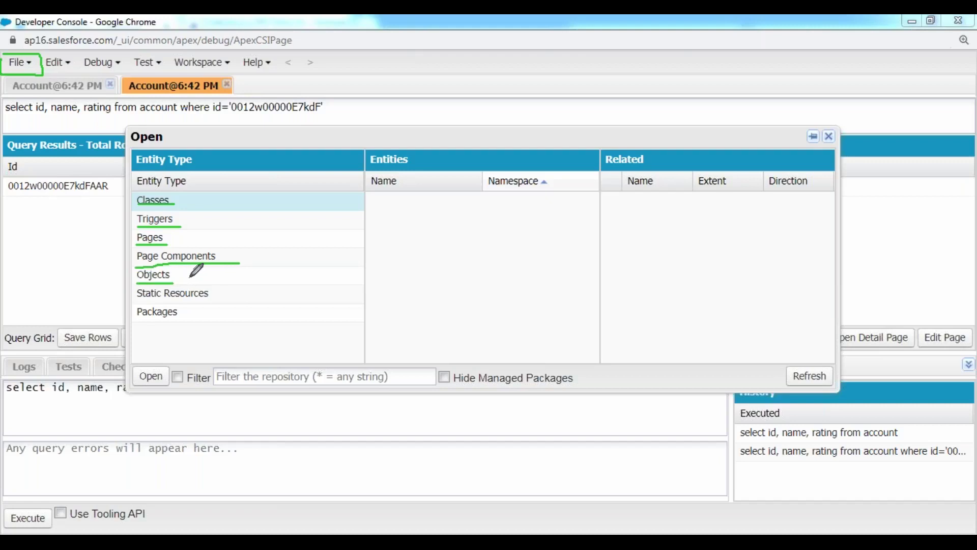
mouse_move(149, 265)
mouse_down()
mouse_move(158, 275)
mouse_move(220, 264)
mouse_up()
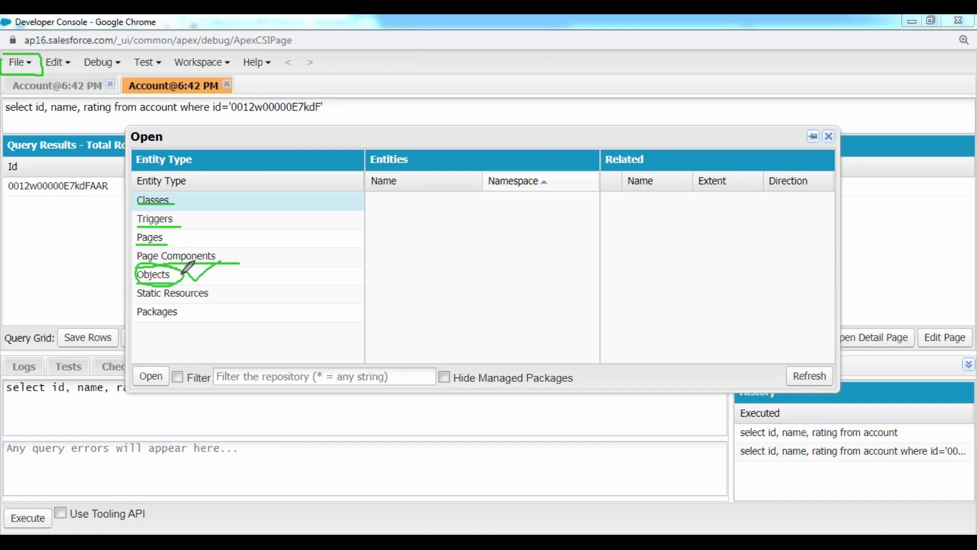
- List Objects with a wider Name column and open Account as Account.obj
click(162, 276)
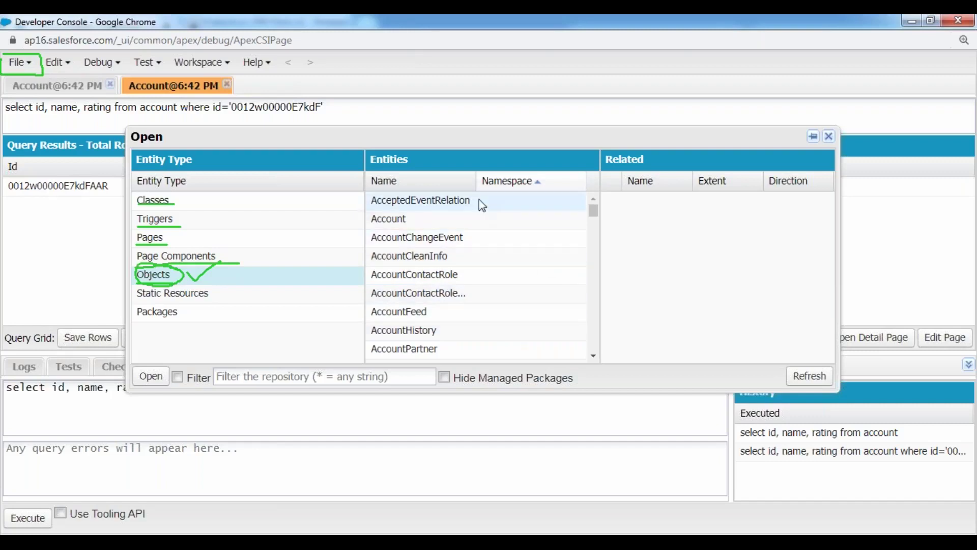
drag(478, 182, 548, 181)
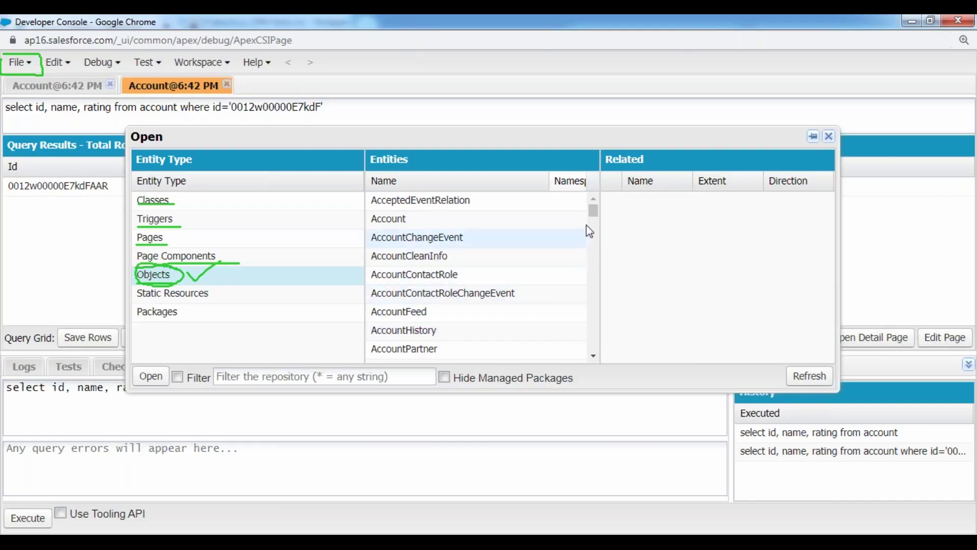
scroll(593, 212, down, 15)
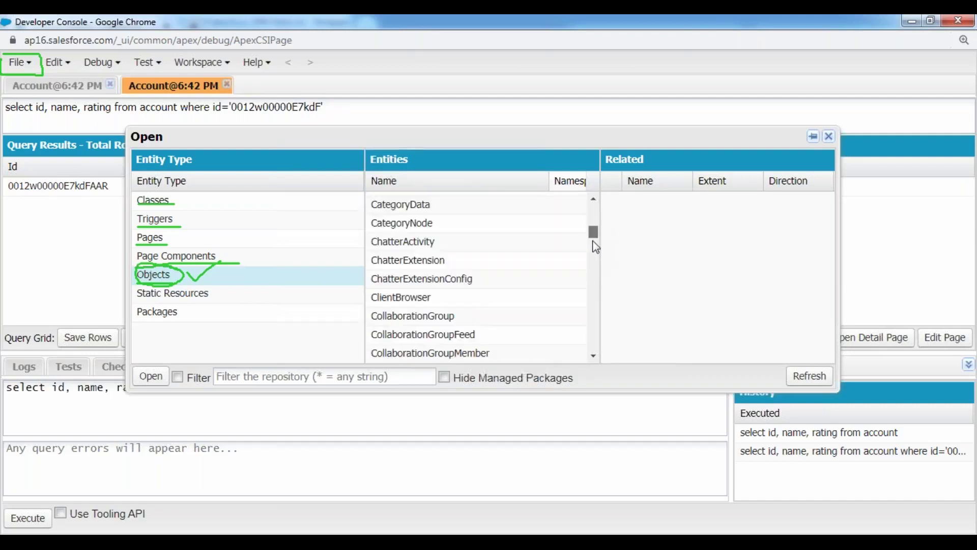
scroll(596, 259, down, 20)
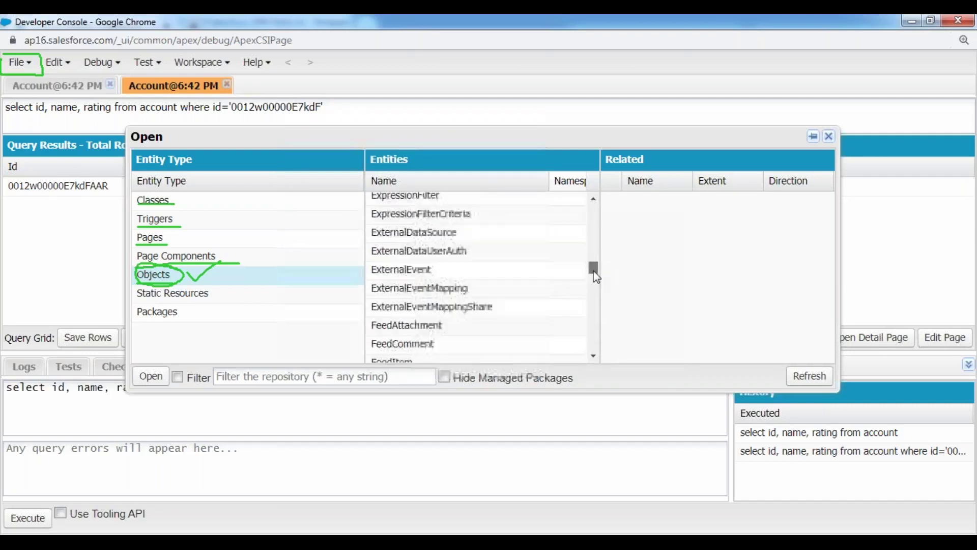
drag(596, 284, 600, 213)
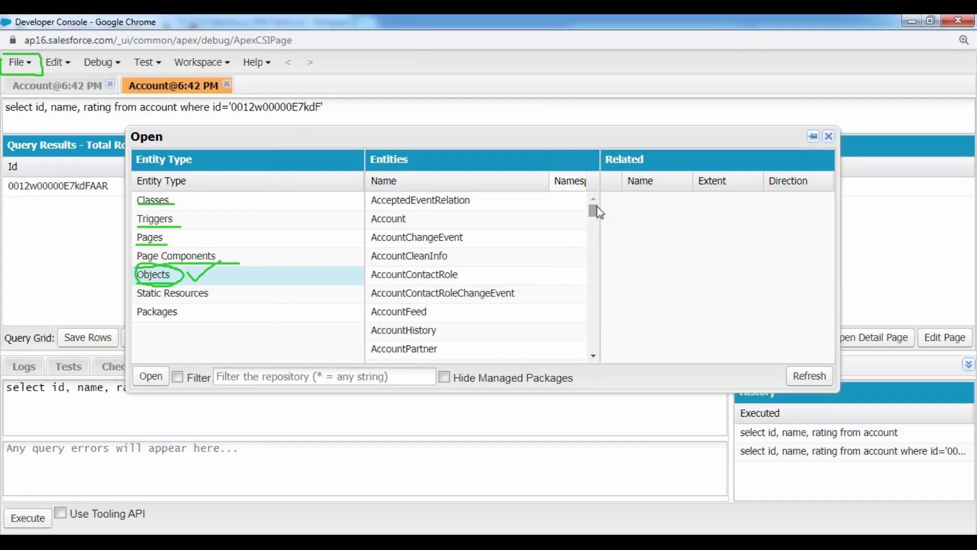
double_click(403, 222)
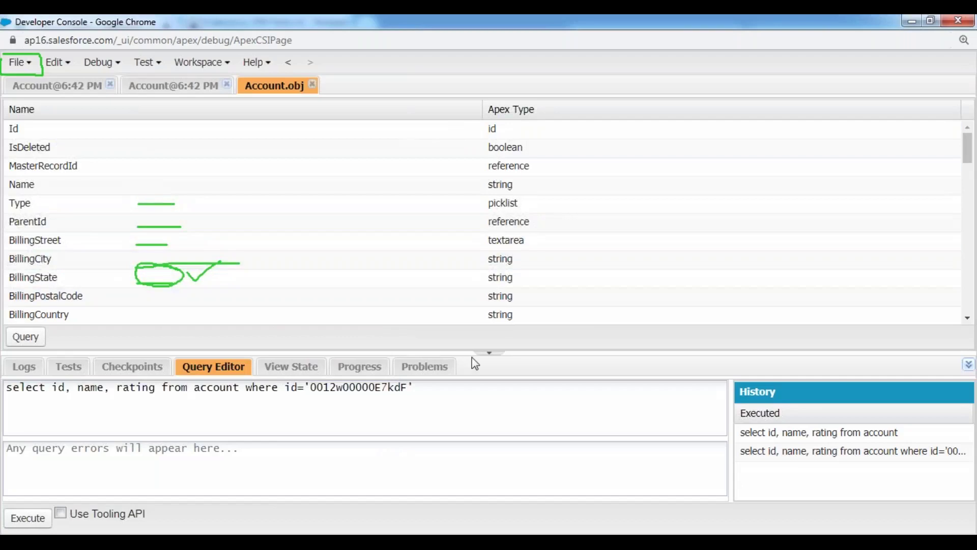
- Scroll the enlarged Account.obj field list, then in Notepad++ select 'By using Schema Builder'
click(489, 353)
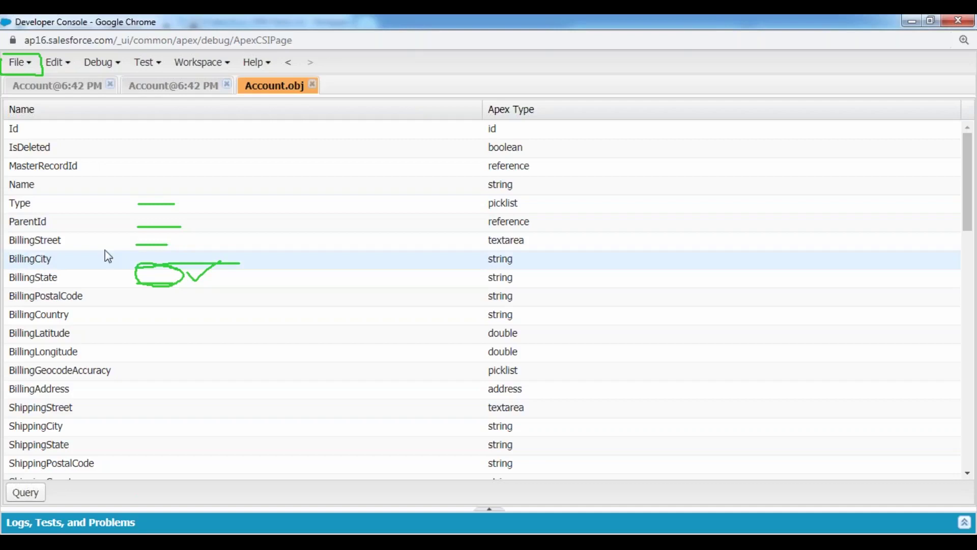
scroll(163, 244, down, 8)
scroll(166, 246, down, 9)
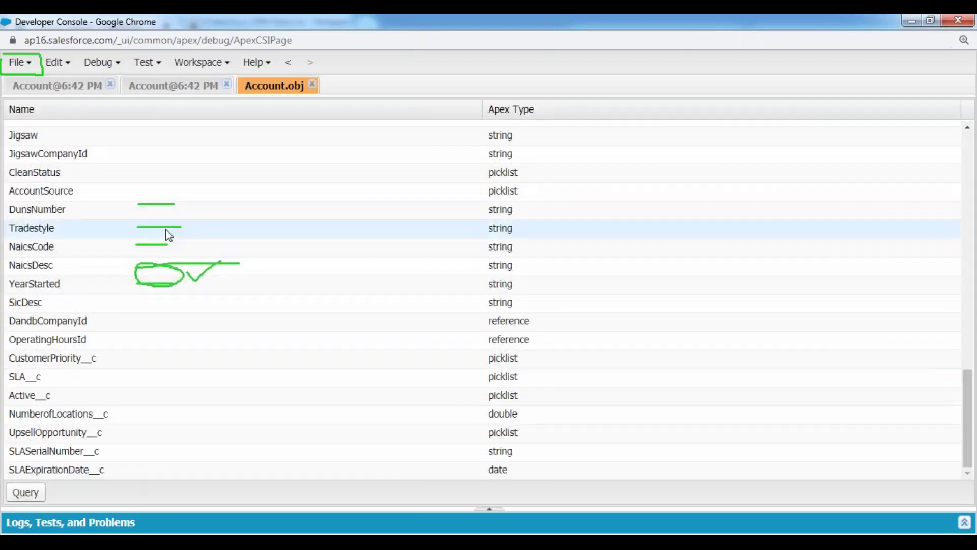
scroll(167, 232, up, 17)
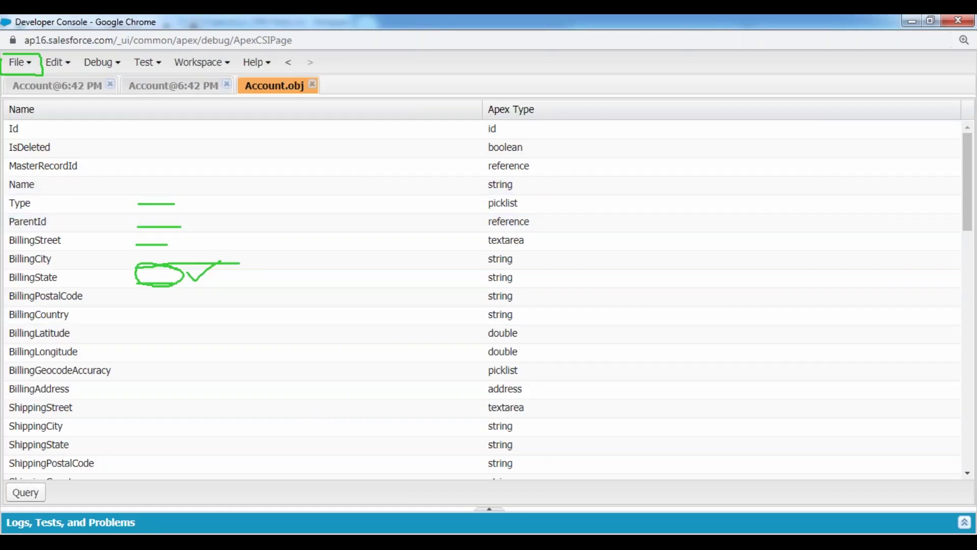
key(alt+Tab)
drag(128, 328, 389, 328)
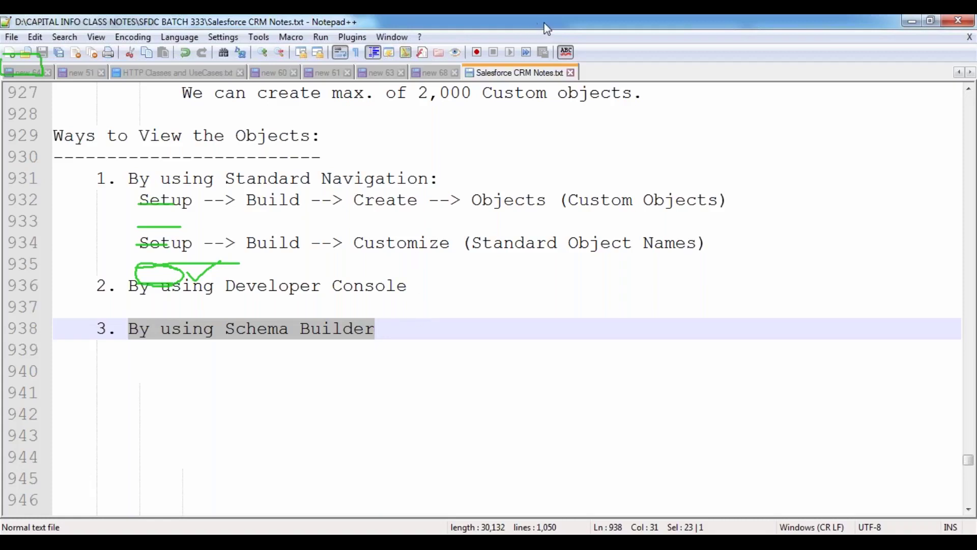
key(Escape)
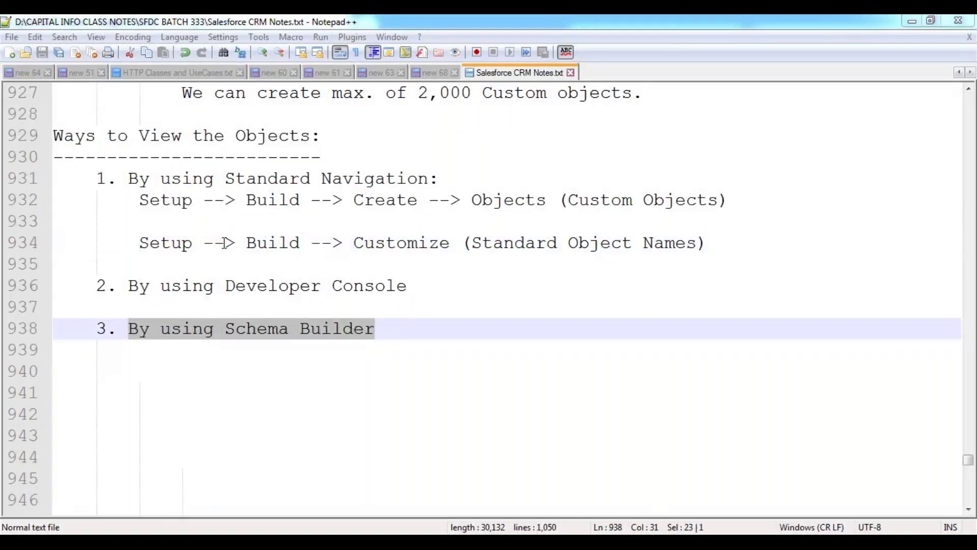
click(223, 240)
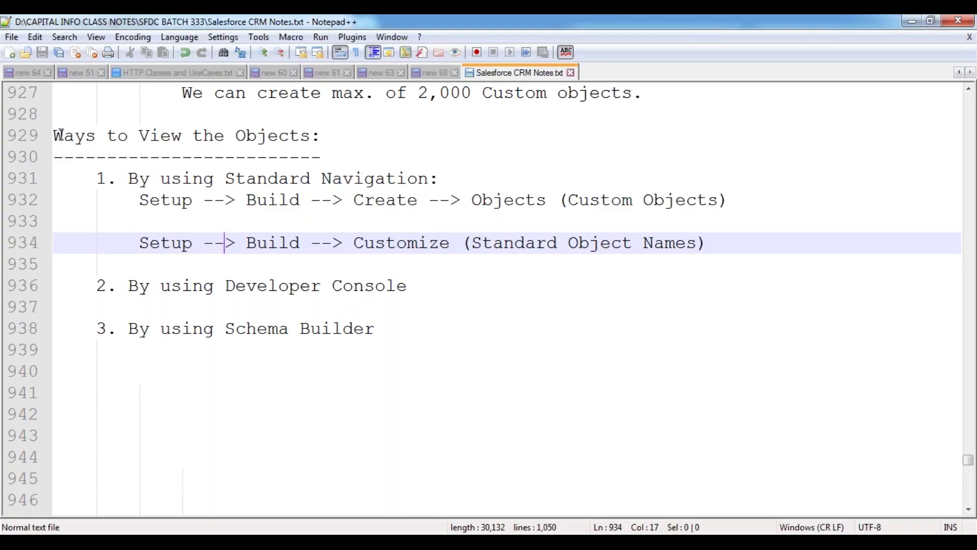
drag(56, 135, 327, 144)
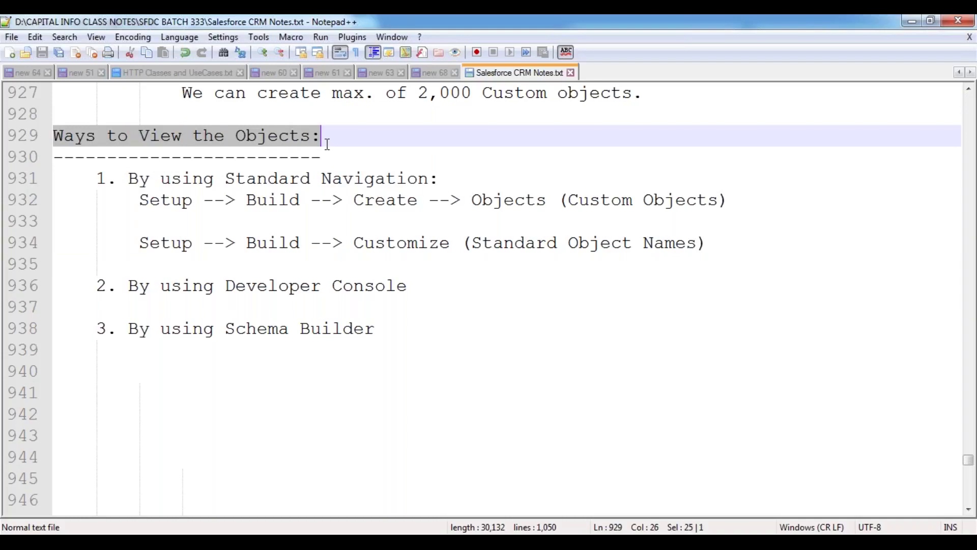
click(183, 186)
drag(53, 135, 386, 286)
double_click(369, 179)
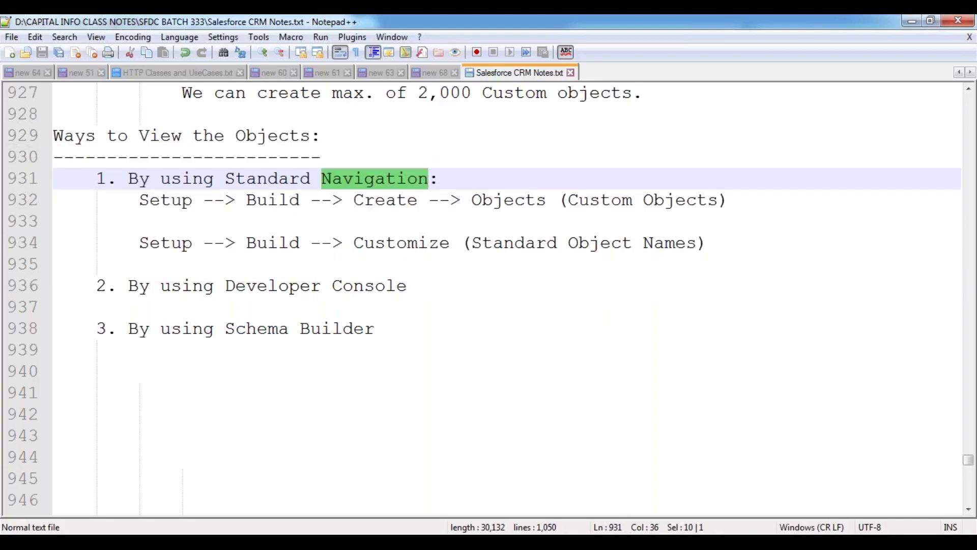
drag(127, 285, 204, 285)
drag(273, 285, 407, 285)
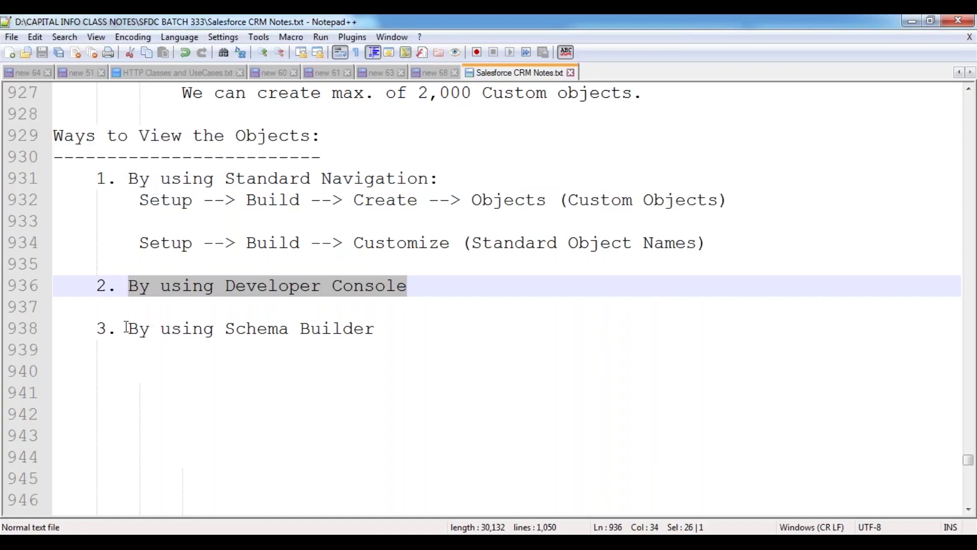
drag(127, 327, 380, 327)
click(401, 327)
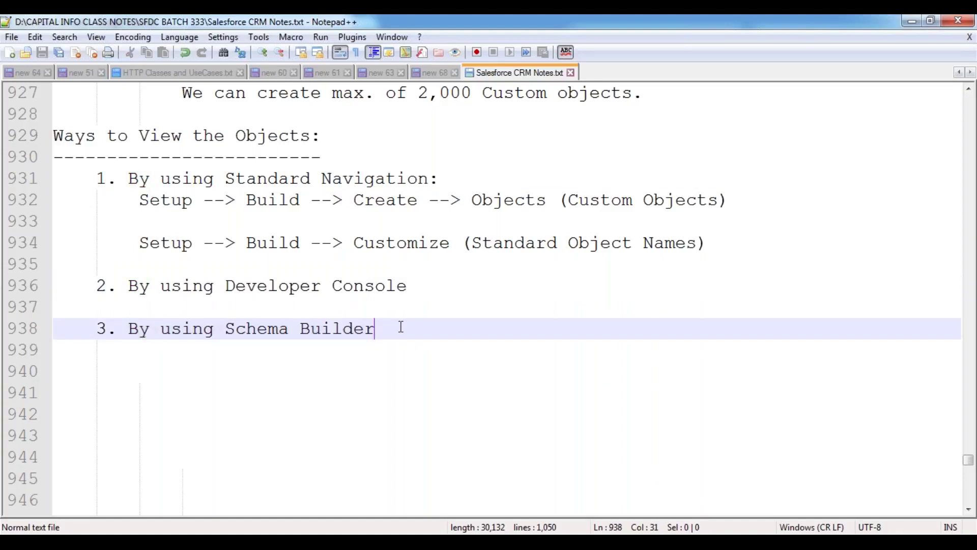
- Type the heading 'Creating the Custom Object:' on a new line below the list
key(Return)
key(Return)
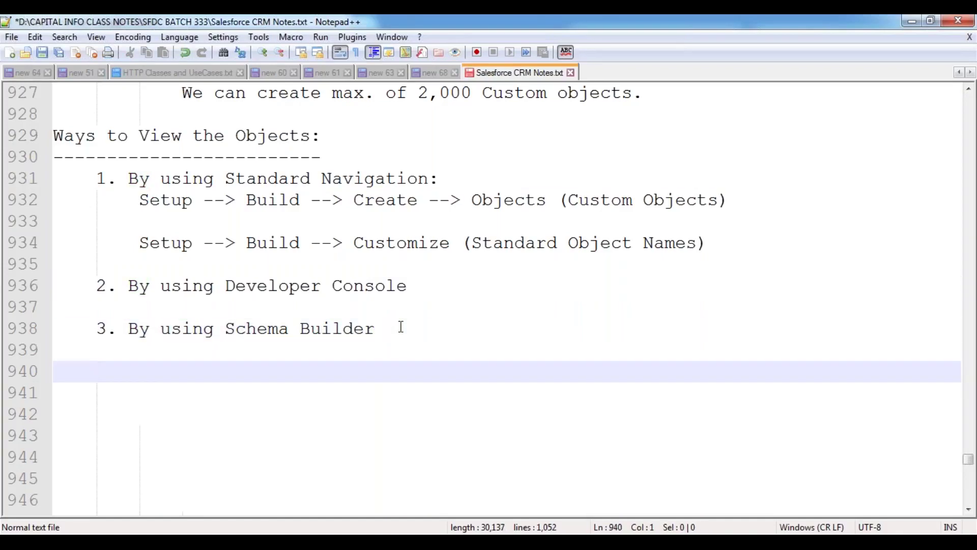
text(Create the Object)
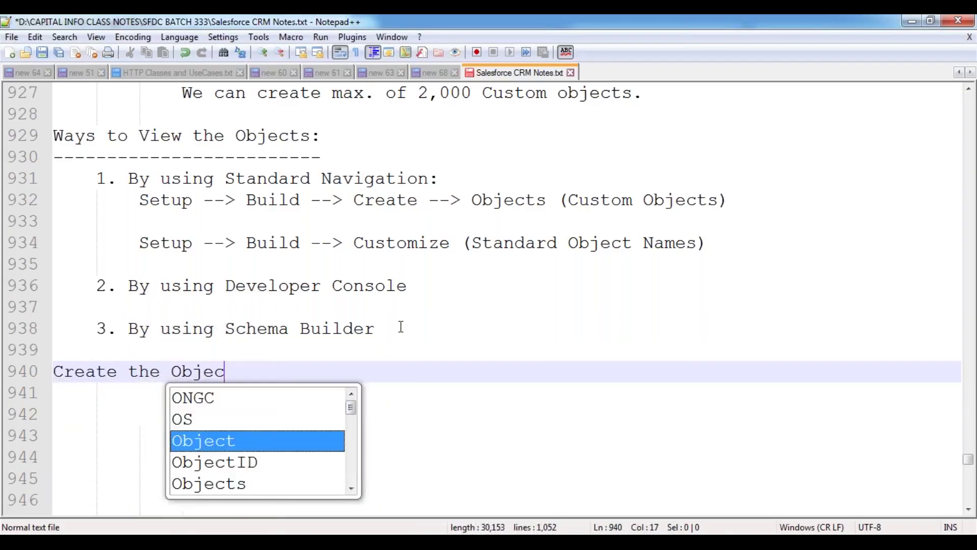
key(Escape)
key(Left)
key(Left)
key(Left)
key(Left)
key(Left)
key(Left)
key(Left)
key(Left)
key(Left)
key(Left)
key(Left)
key(Left)
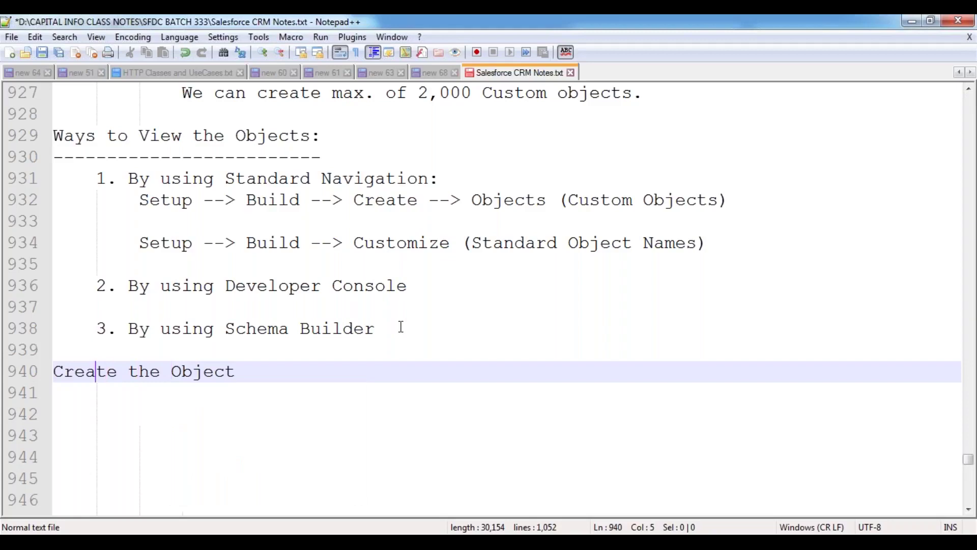
key(Delete)
text(ing)
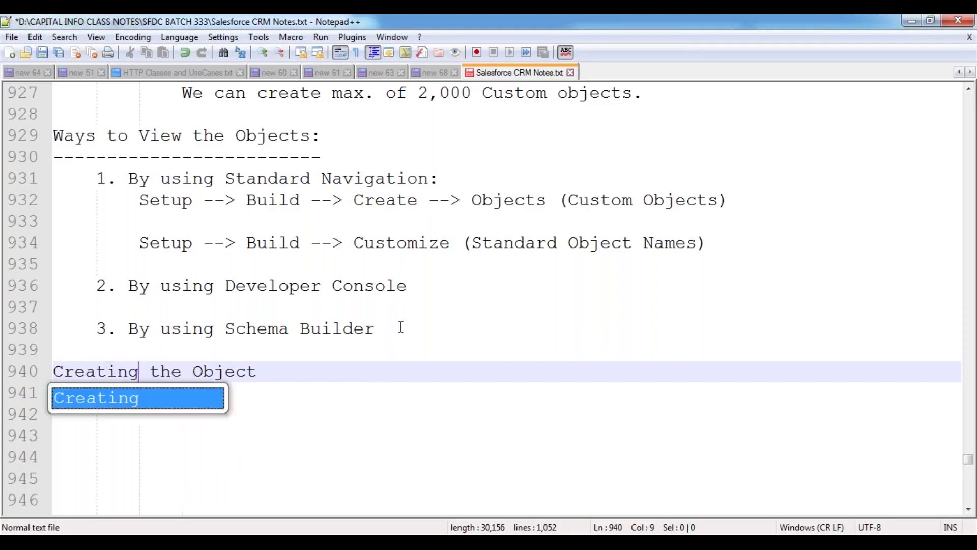
key(Right)
key(Right)
key(Right)
key(Right)
key(Right)
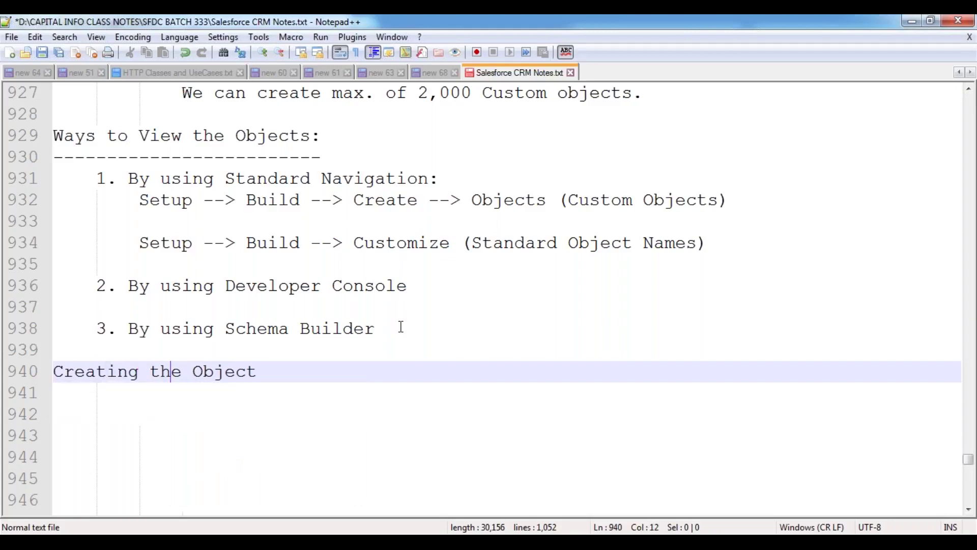
text(Custom)
key(End)
text(:)
- Underline the heading with '=' characters, save the notes, and enter 'notepad' in Windows Run
key(Return)
text(=======================)
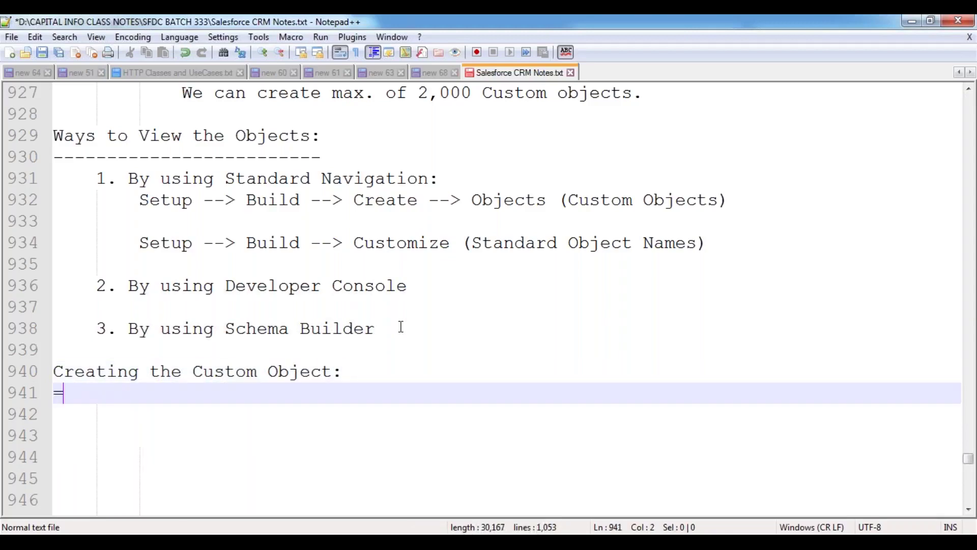
text(=)
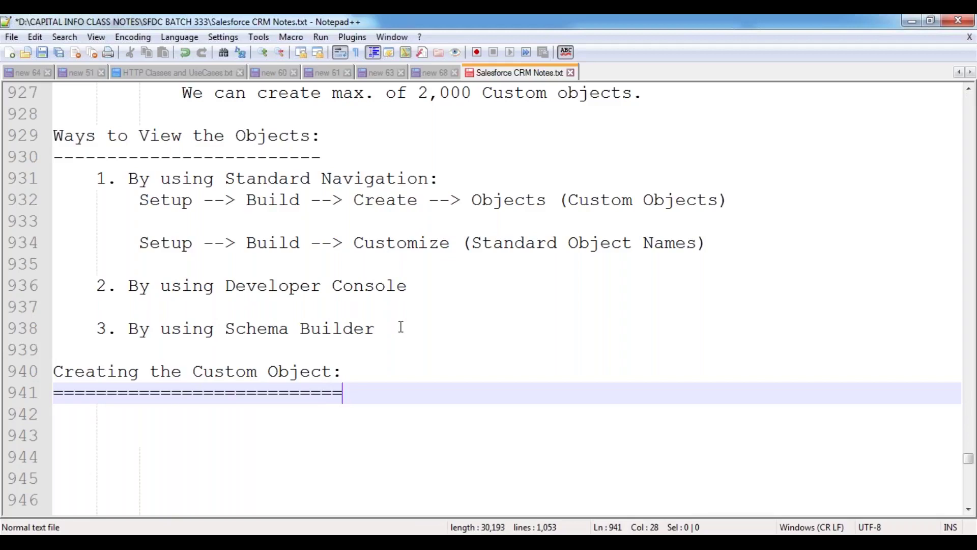
key(Return)
key(ctrl+s)
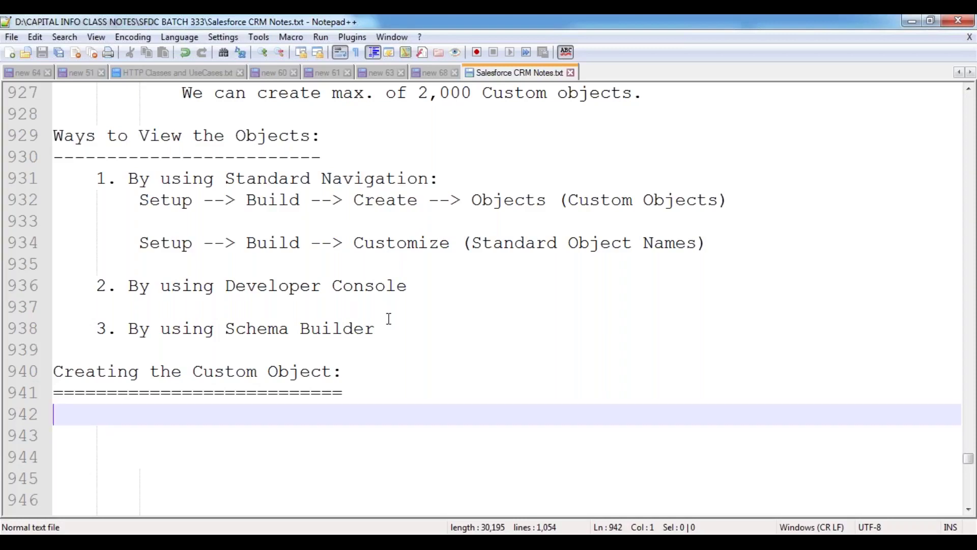
key(super+r)
text(notepad)
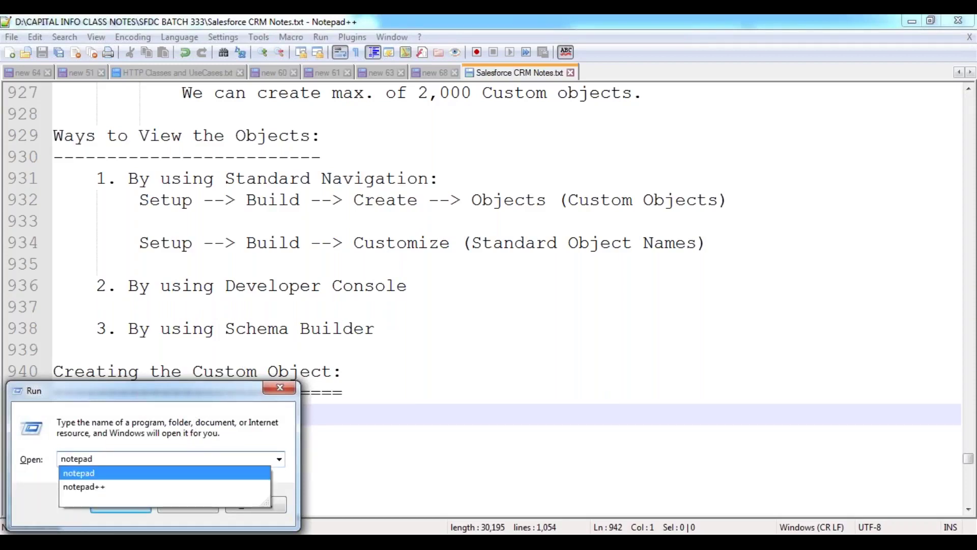
- Replace the Run entry with 'mspaint' to launch Paint with a blank canvas
key(Down)
key(BackSpace)
key(BackSpace)
key(BackSpace)
key(BackSpace)
key(BackSpace)
key(BackSpace)
key(BackSpace)
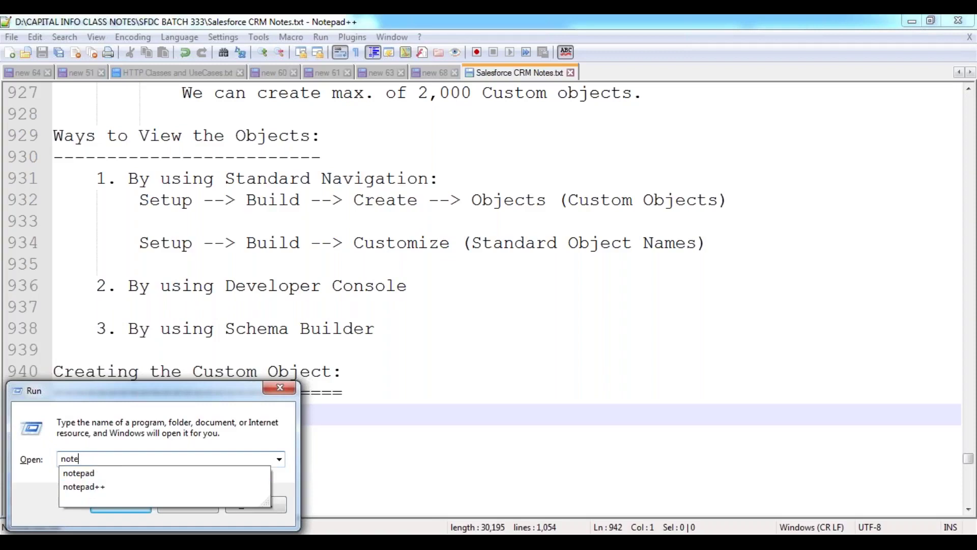
key(BackSpace)
key(BackSpace)
text(mspaint)
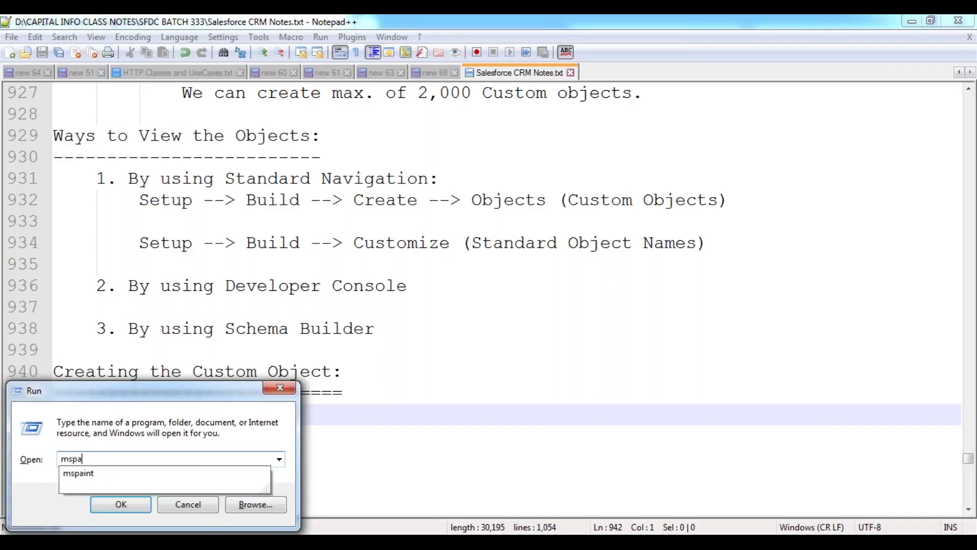
key(Return)
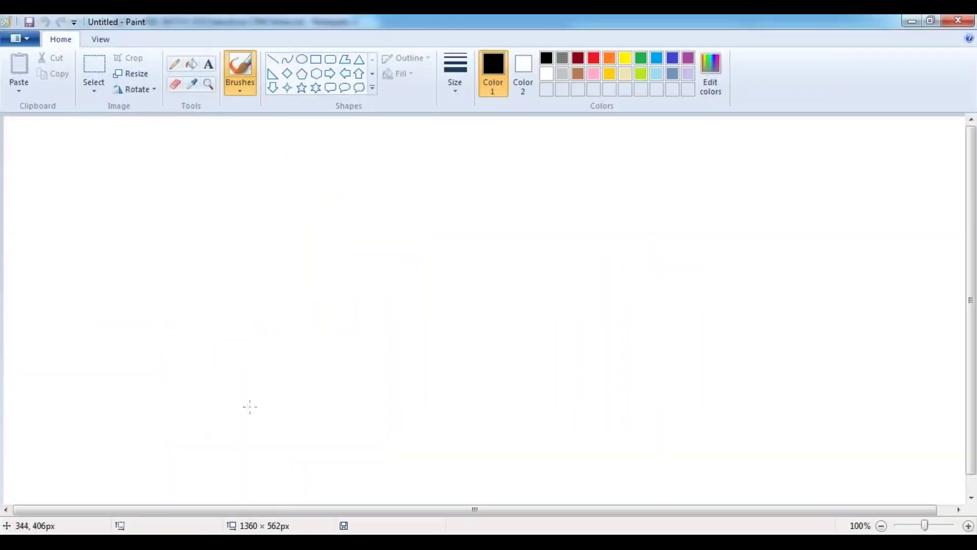
- Write 'Object Name: Customer' in dark red text at the canvas top-left
click(208, 63)
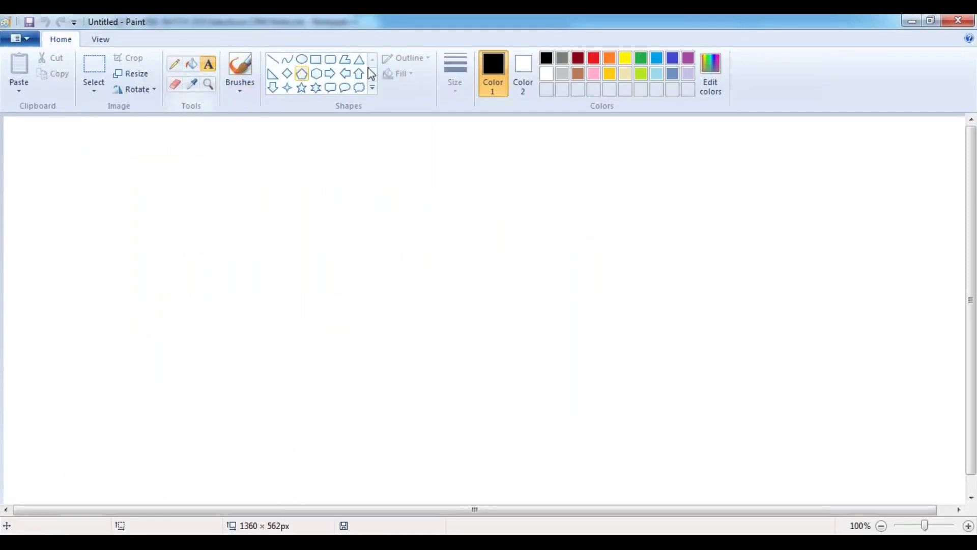
click(578, 59)
click(44, 152)
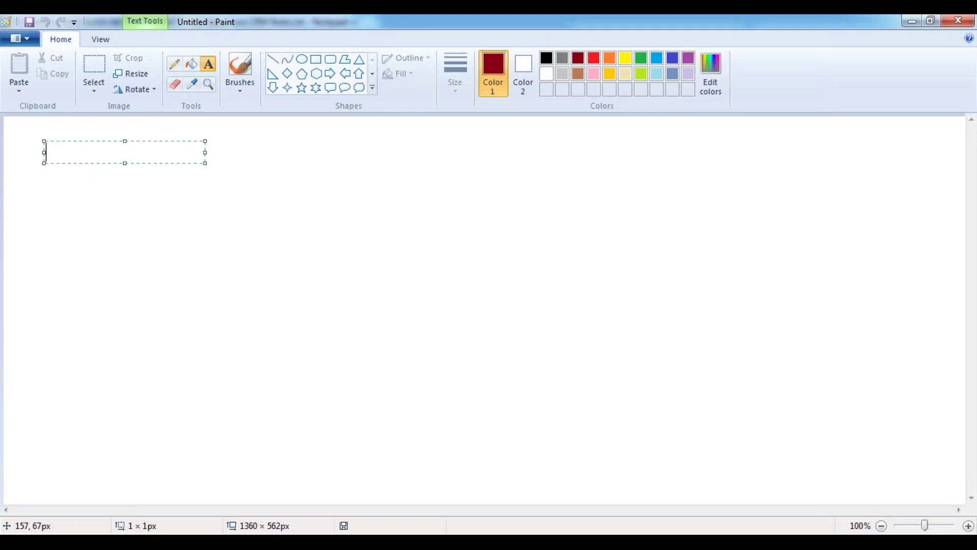
text(Objec)
key(BackSpace)
key(BackSpace)
key(BackSpace)
key(BackSpace)
key(BackSpace)
key(ctrl+u)
text(Object  Name: Customer)
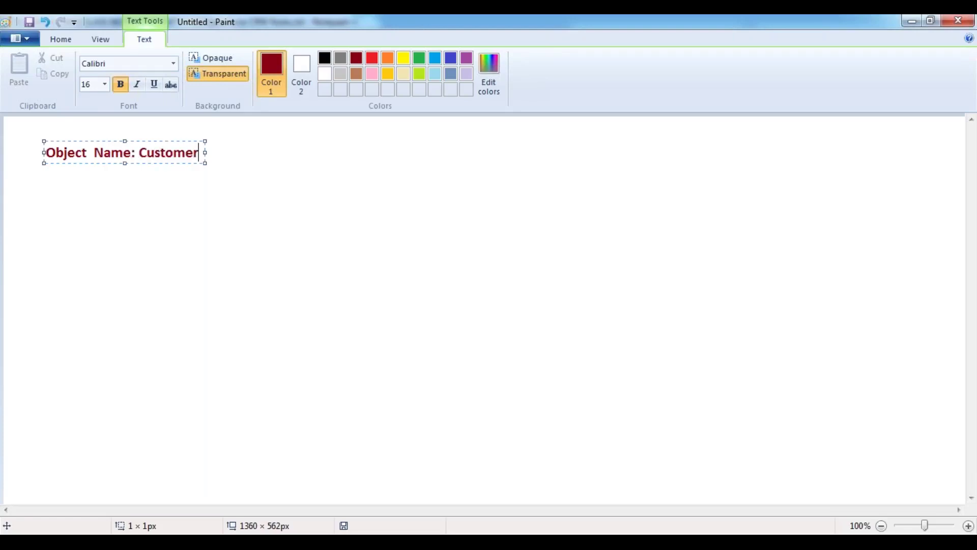
- Add an indented '|' line and '---> Table: Customer__C' beneath it in a widened text box
key(Return)
key(Return)
key(Return)
key(Return)
key(BackSpace)
key(BackSpace)
key(BackSpace)
key(Return)
key(Tab)
drag(206, 201, 300, 192)
click(206, 151)
key(Return)
key(Tab)
text(|)
key(Return)
key(Tab)
text(---> T)
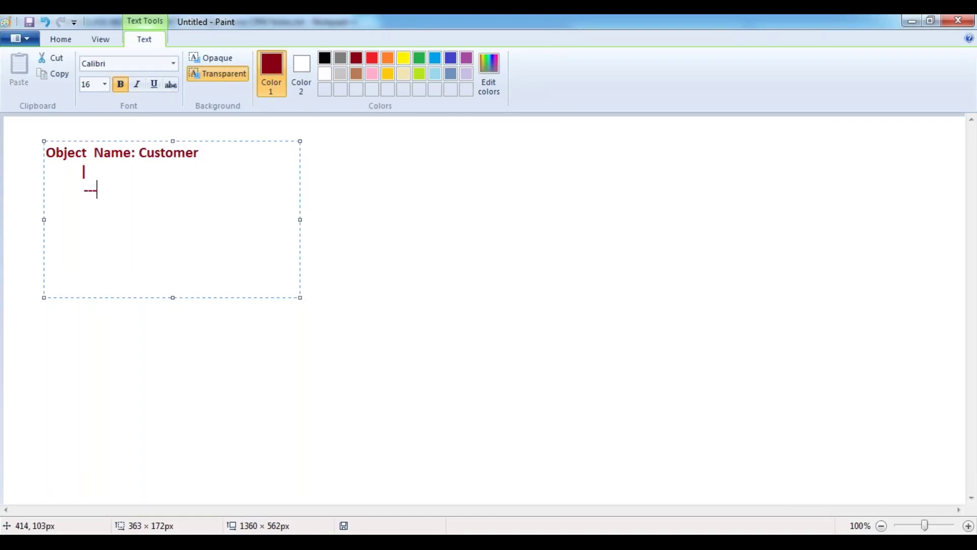
text(able:)
key(Left)
key(Left)
key(Left)
key(Left)
key(Left)
key(Left)
key(Left)
key(Left)
key(Left)
key(Left)
key(End)
text(Cus)
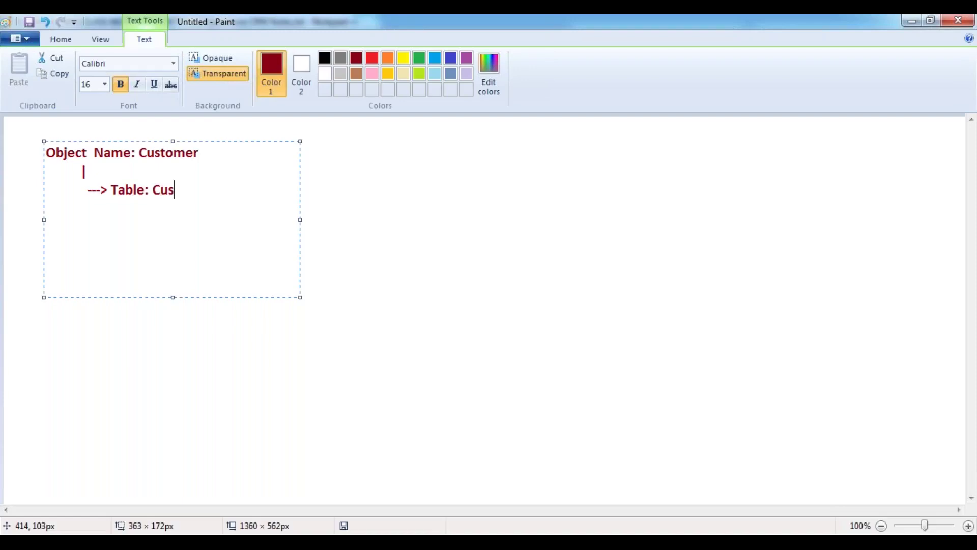
text(tomer__C)
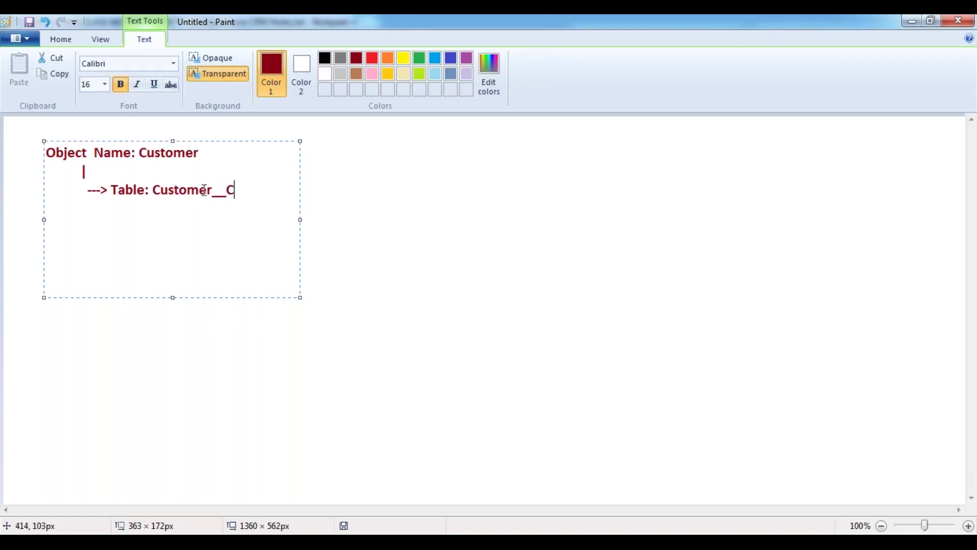
- Select the Customer words in both lines, then place the finished text on the canvas
drag(139, 153, 202, 153)
click(153, 190)
drag(153, 189, 237, 190)
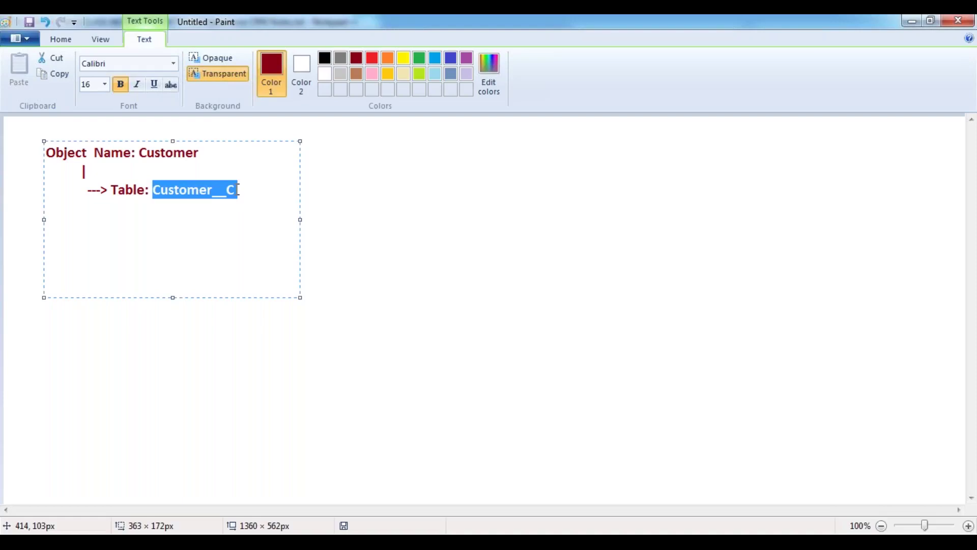
mouse_move(153, 190)
mouse_down()
mouse_move(218, 186)
mouse_move(149, 190)
mouse_up()
click(351, 206)
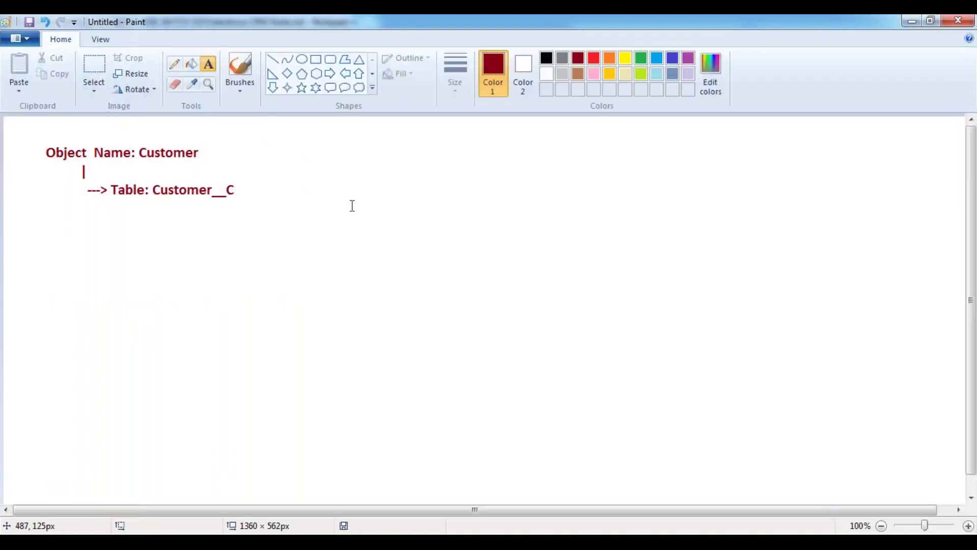
- Draw a large dark-red rectangle on the right side of the canvas
drag(325, 509, 415, 506)
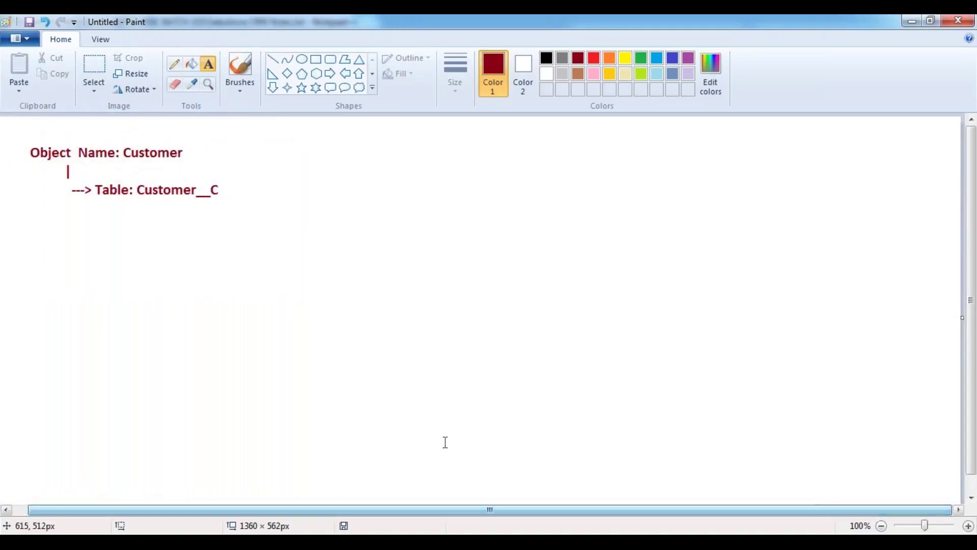
click(315, 59)
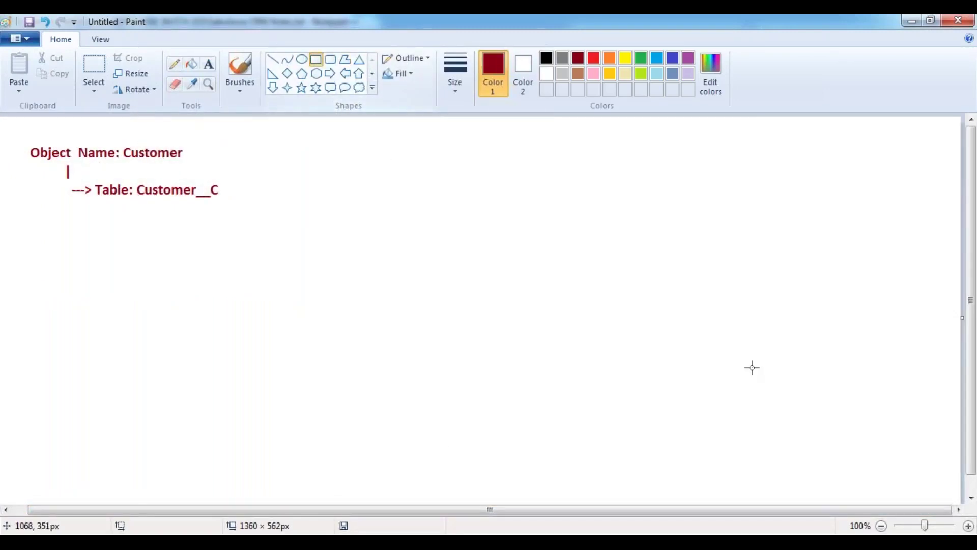
drag(599, 267, 940, 457)
click(522, 192)
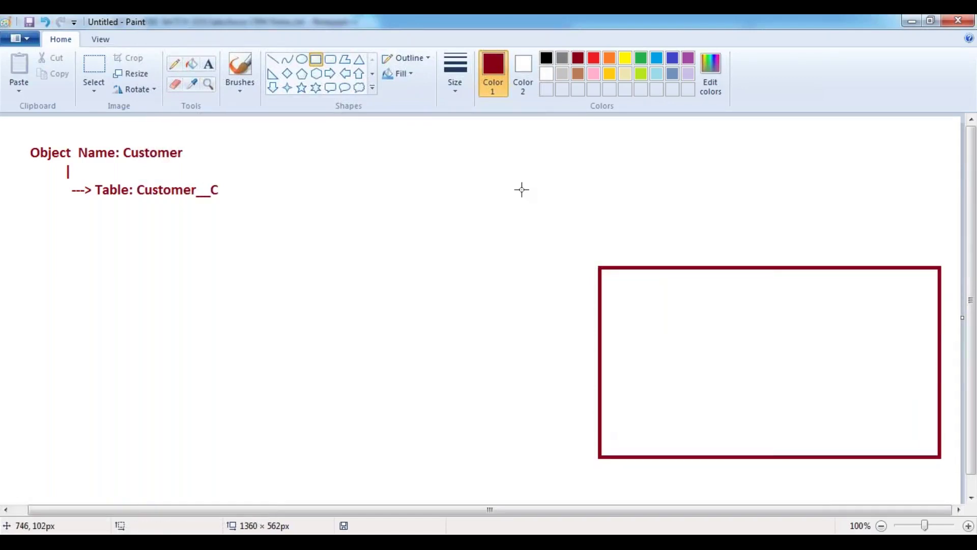
- Add the black title 'Customer__C Table' above the rectangle
click(208, 64)
click(546, 58)
click(596, 242)
text(Custom)
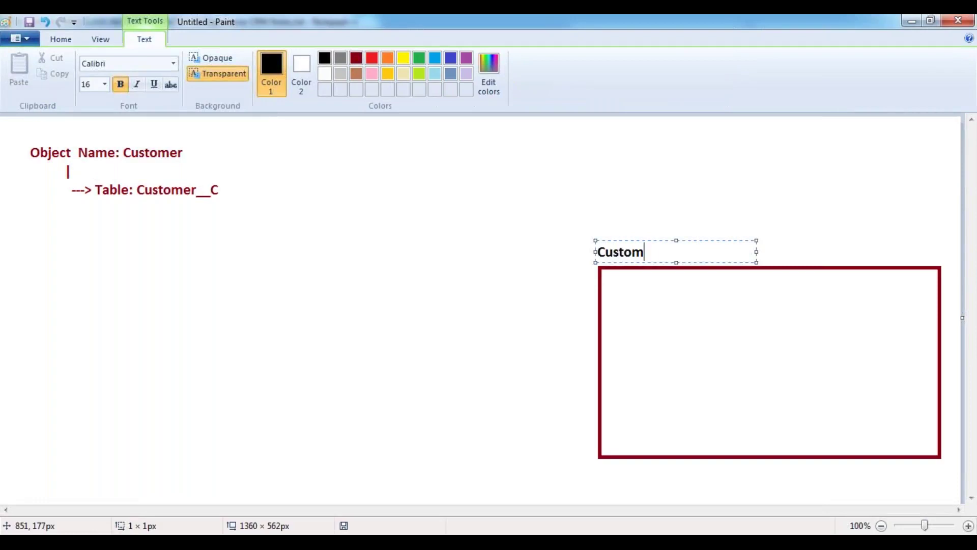
text(er__C Table)
click(624, 159)
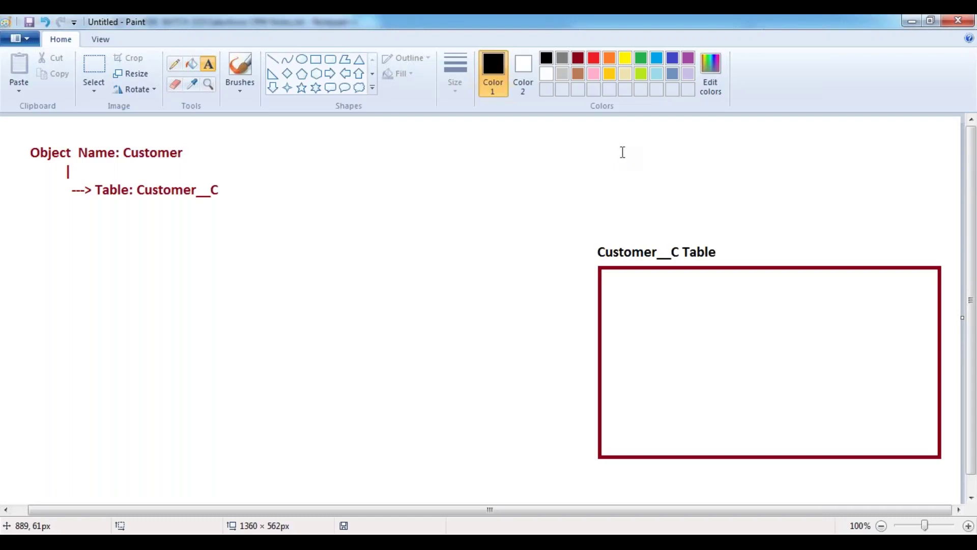
- Draw three dark-red column rectangles inside the table box
click(318, 60)
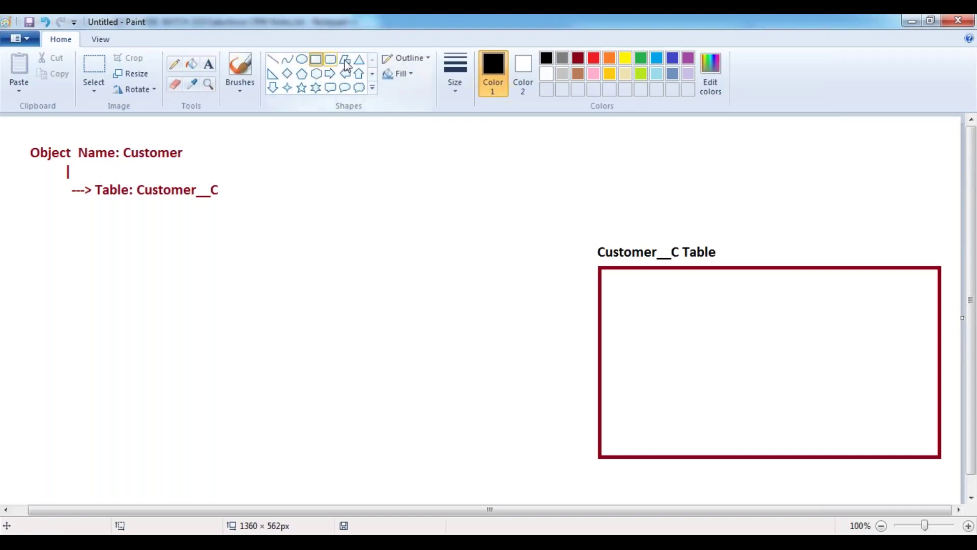
click(583, 60)
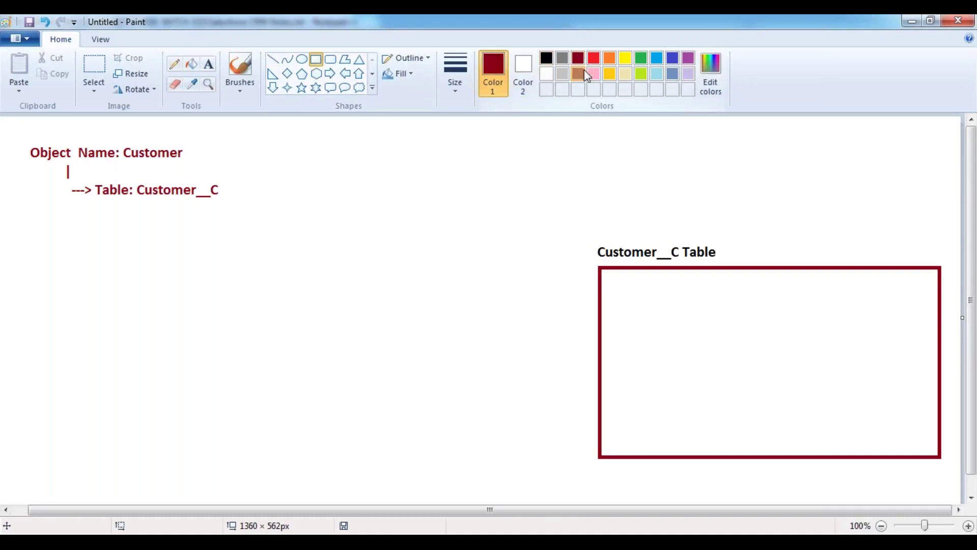
drag(600, 268, 679, 457)
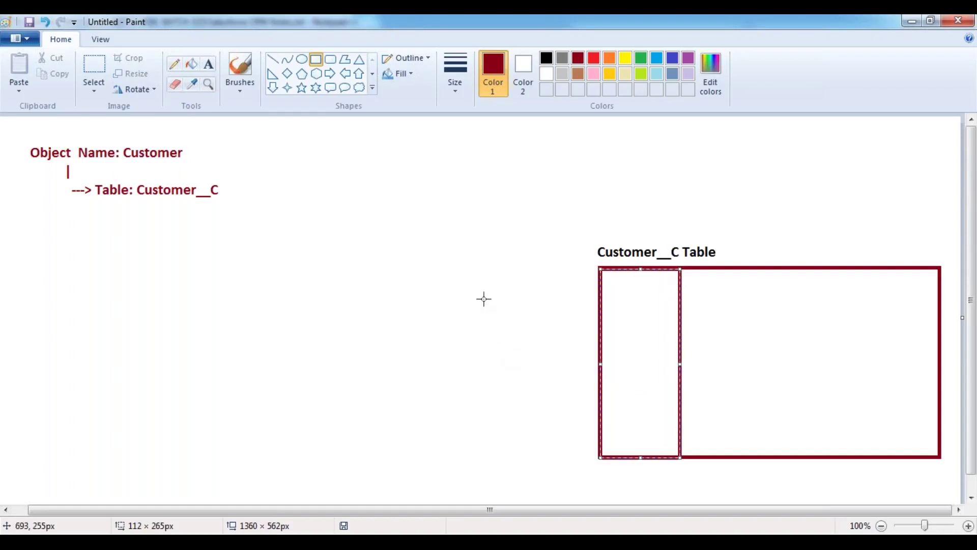
scroll(483, 299, down, 1)
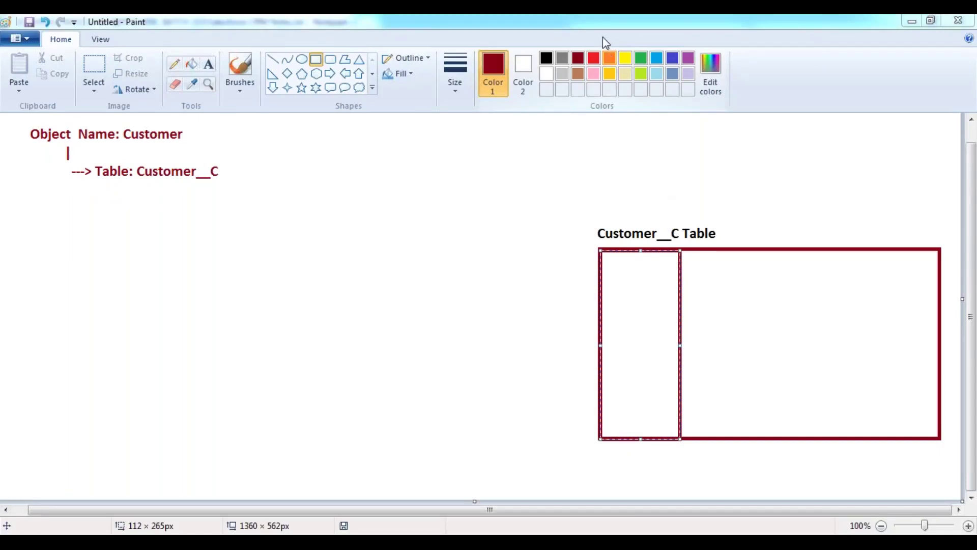
click(743, 213)
drag(681, 251, 765, 438)
drag(765, 249, 836, 437)
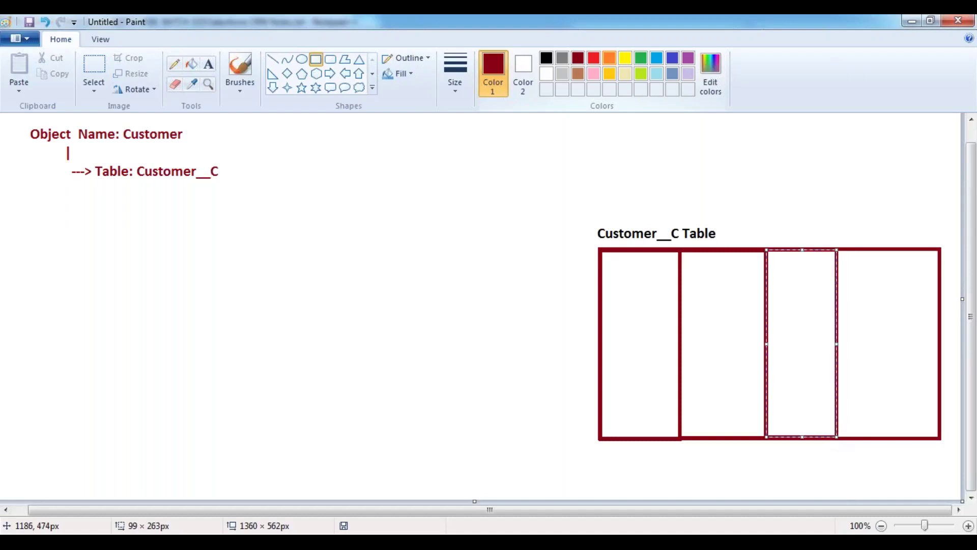
click(817, 201)
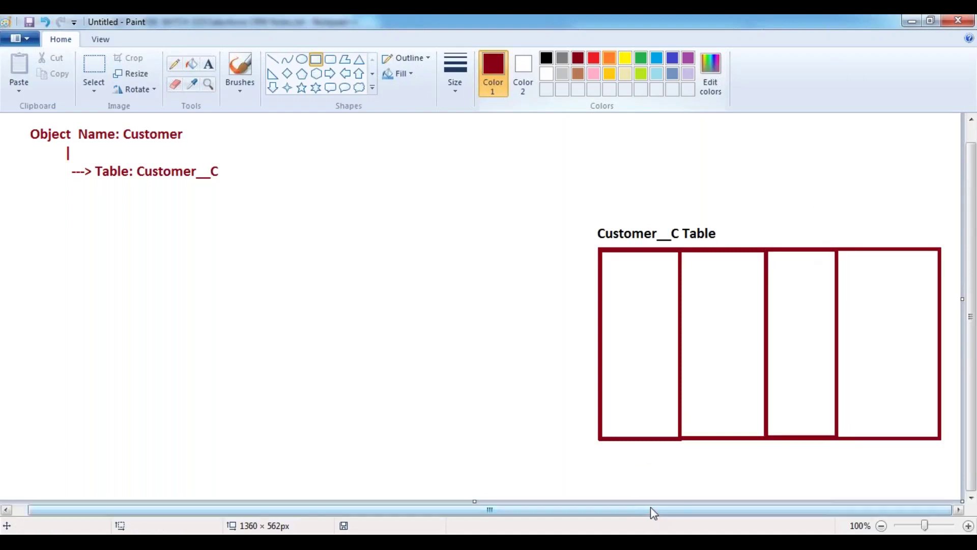
- Move the table and its title left toward the canvas centre
click(95, 68)
drag(587, 219, 944, 449)
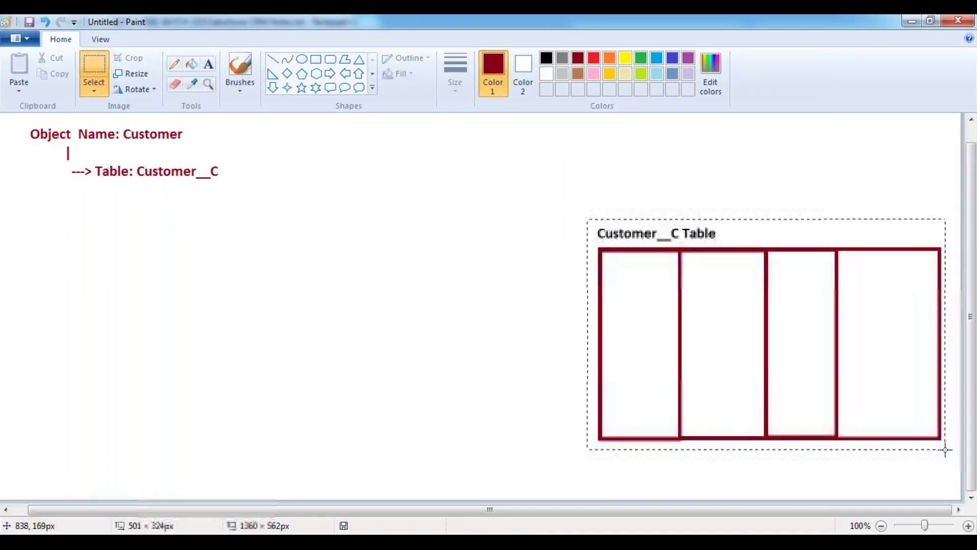
drag(875, 392, 761, 393)
click(345, 116)
- Add a fifth column and a header-row rectangle spanning all five columns
click(316, 59)
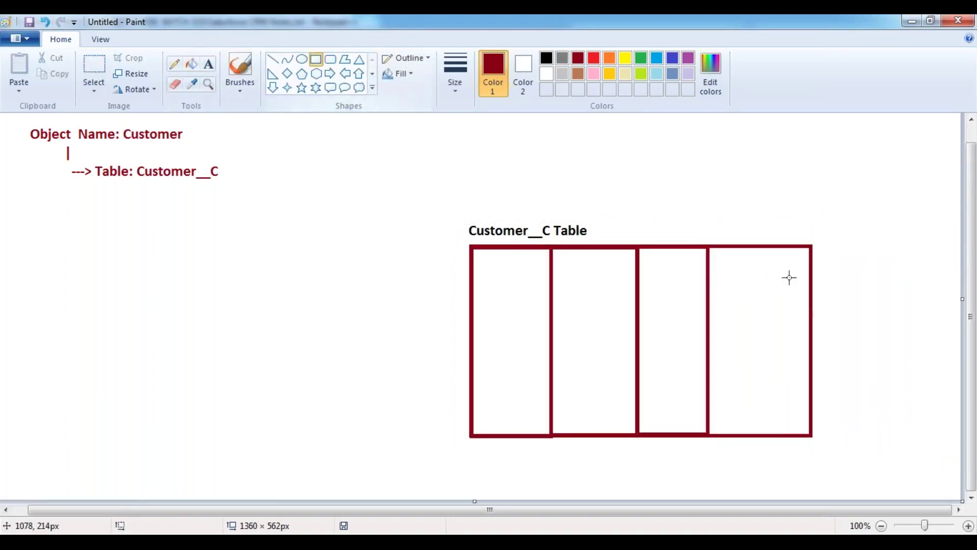
drag(811, 246, 933, 435)
click(741, 189)
drag(471, 248, 934, 275)
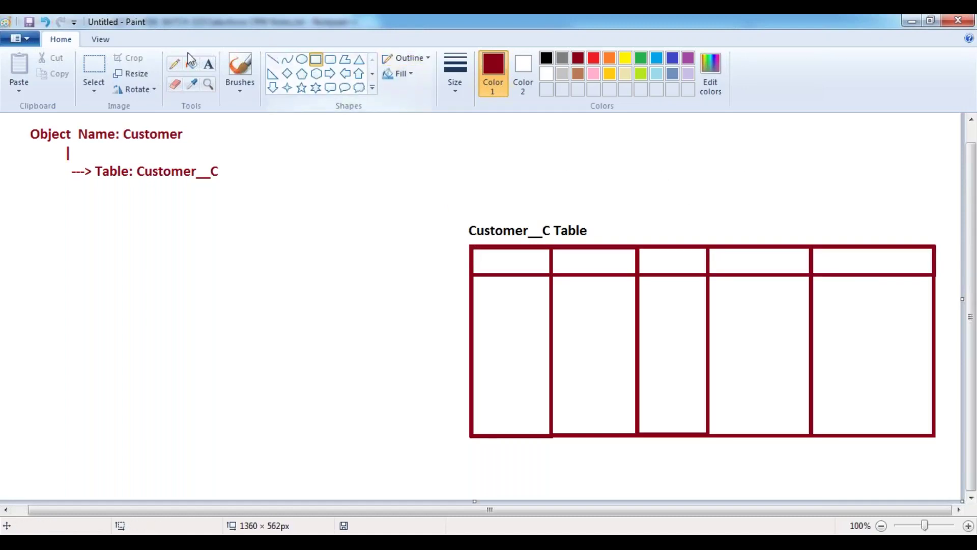
click(208, 63)
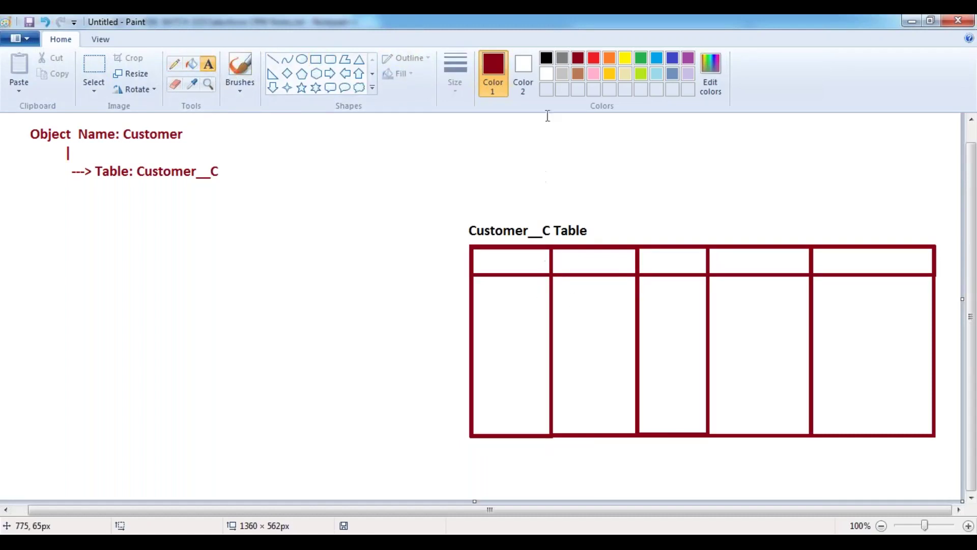
- Type ID, Name, Owner, CreatedBy and LastModifiedBy in black across the header row
click(546, 58)
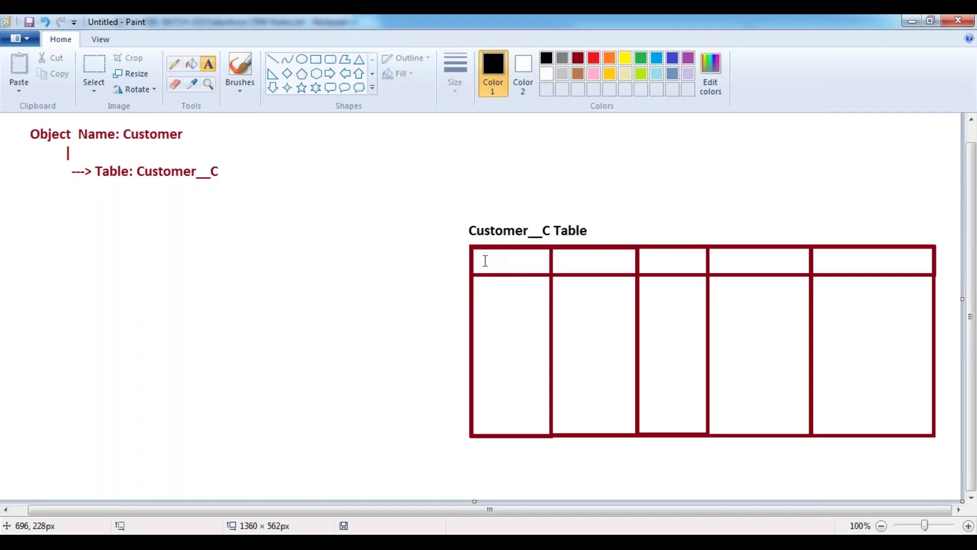
drag(484, 261, 933, 262)
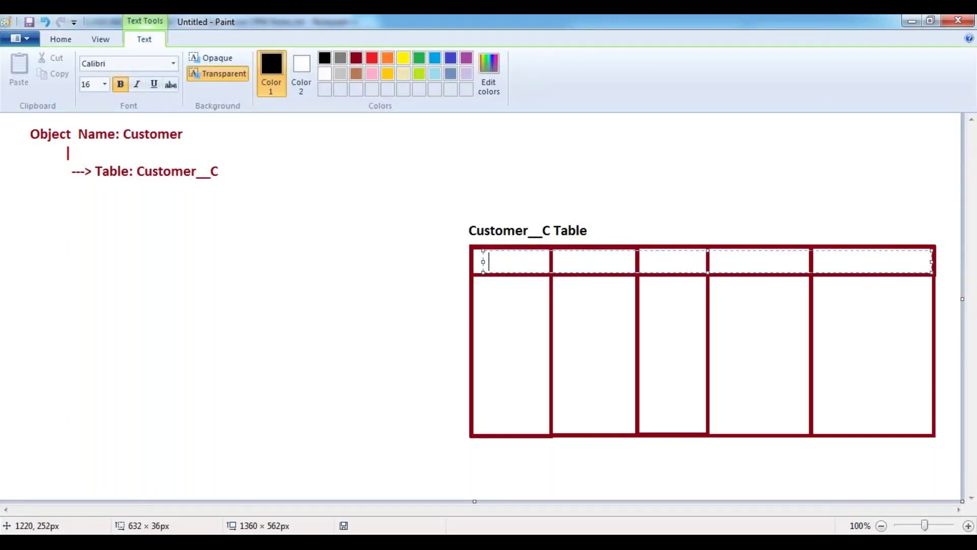
text(ID                         Name                    Ra)
key(BackSpace)
key(BackSpace)
key(BackSpace)
key(BackSpace)
key(BackSpace)
key(BackSpace)
key(BackSpace)
key(BackSpace)
key(BackSpace)
key(BackSpace)
key(BackSpace)
key(BackSpace)
key(BackSpace)
key(BackSpace)
key(BackSpace)
key(BackSpace)
text(Owner        CreatedBy             Las)
text(y)
key(BackSpace)
text(tModifiedBy)
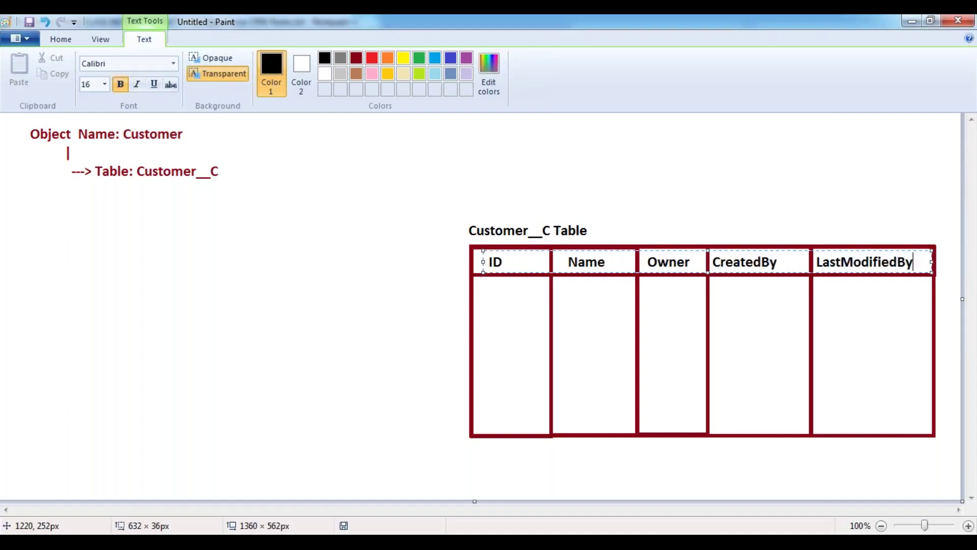
click(709, 188)
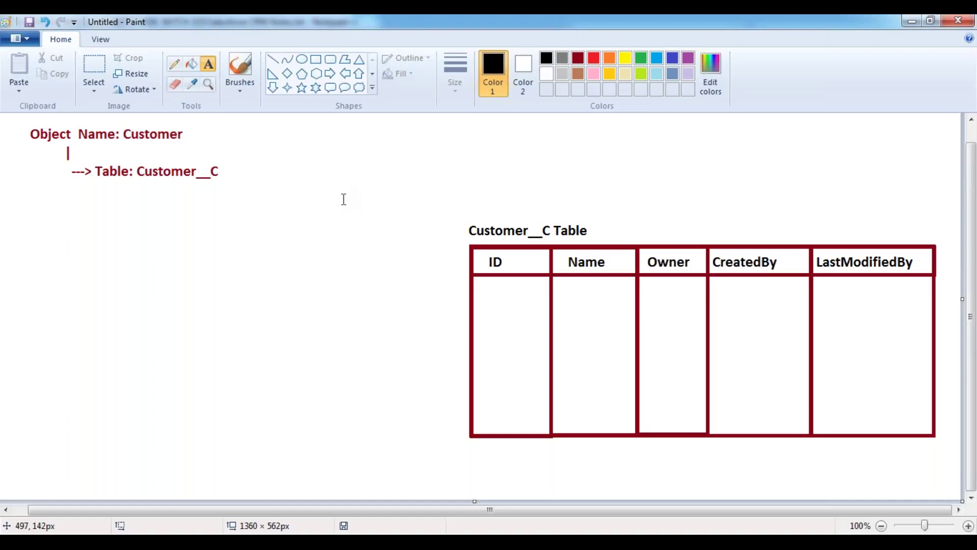
- Add '(Default Columns: ID, Name, Owner, CreatedBy, LastModifiedBy)' right of 'Table: Customer__C'
click(184, 179)
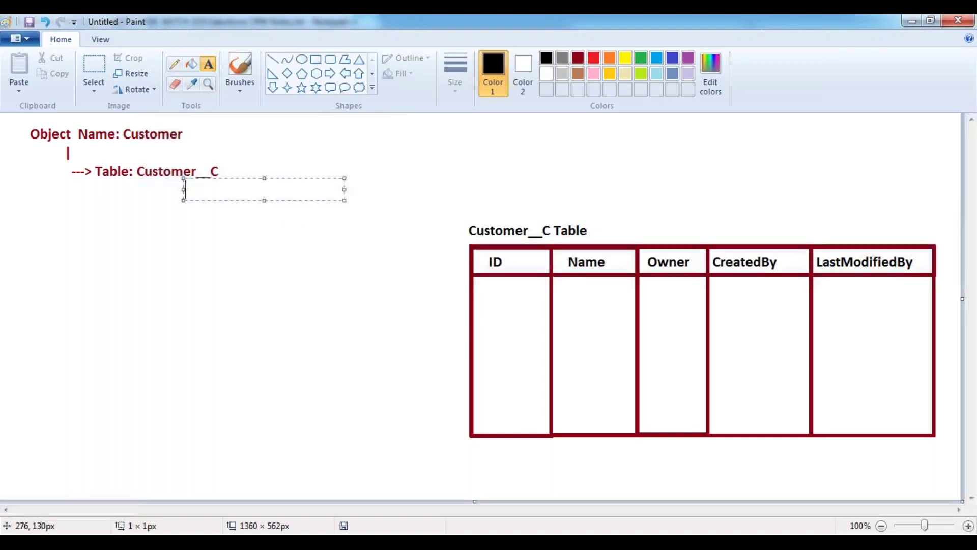
click(253, 170)
click(252, 170)
text((De)
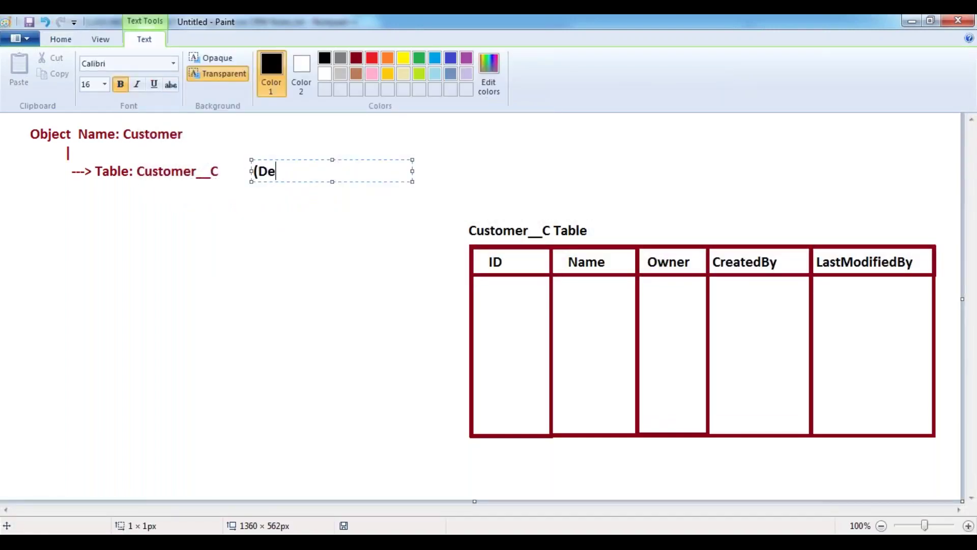
text(fault Columns:)
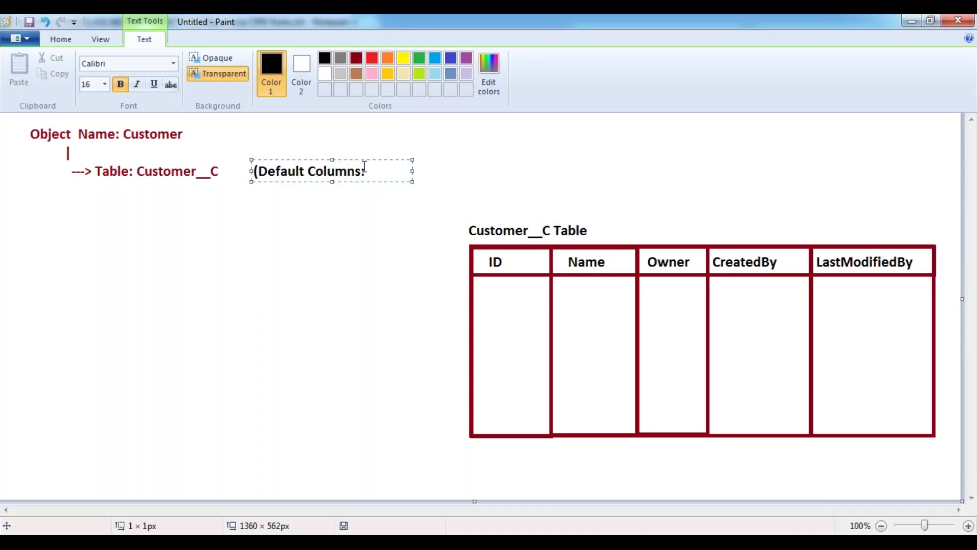
drag(412, 171, 712, 179)
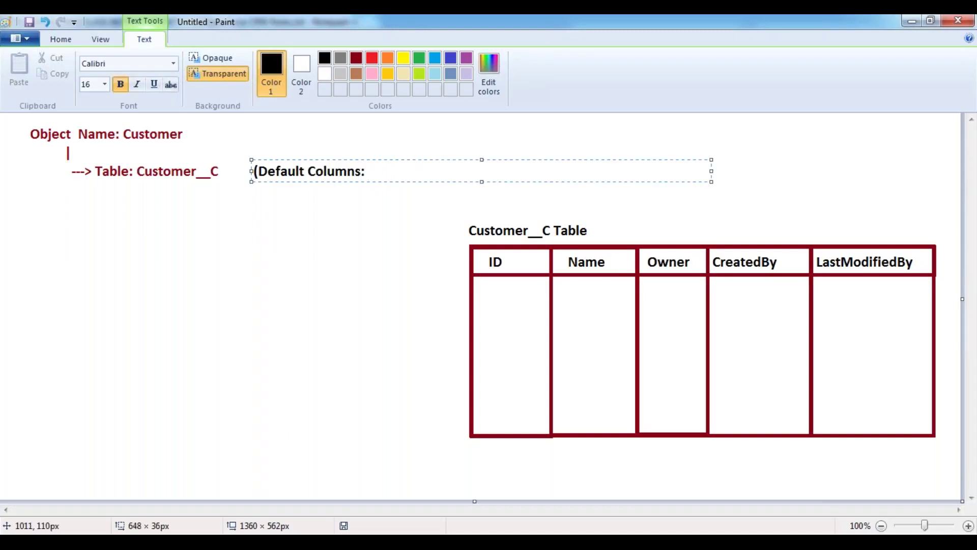
text(ID, Name.)
key(BackSpace)
text(,)
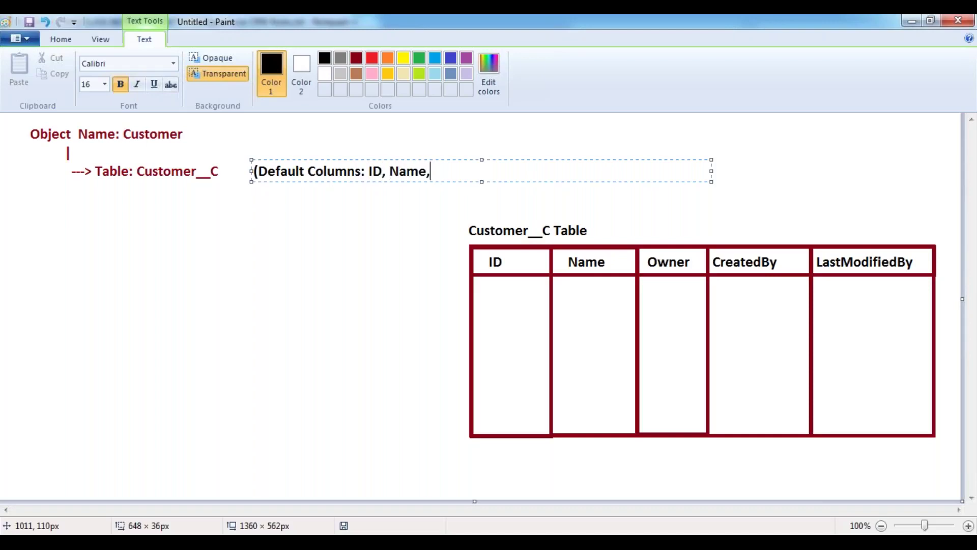
text( Owner, CreatedB)
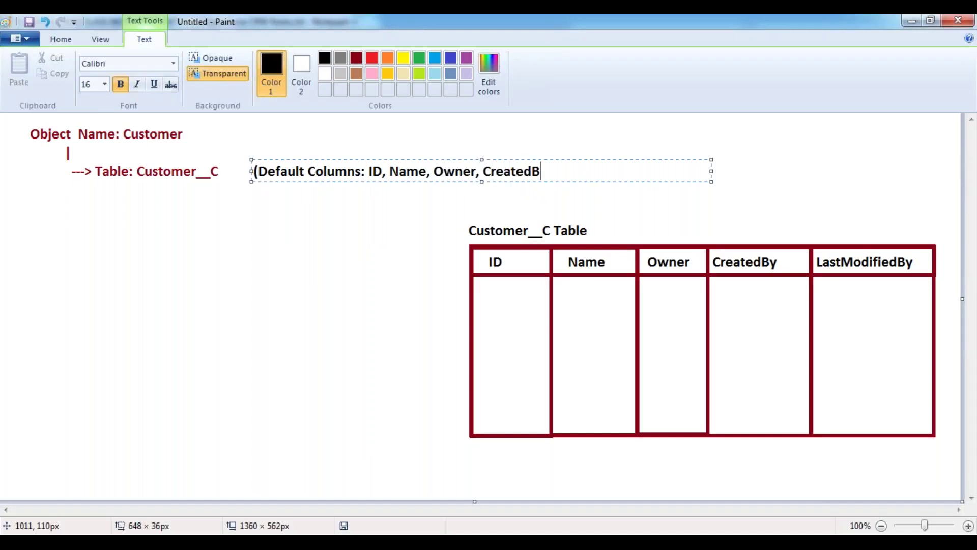
text(y, LastModifiedB)
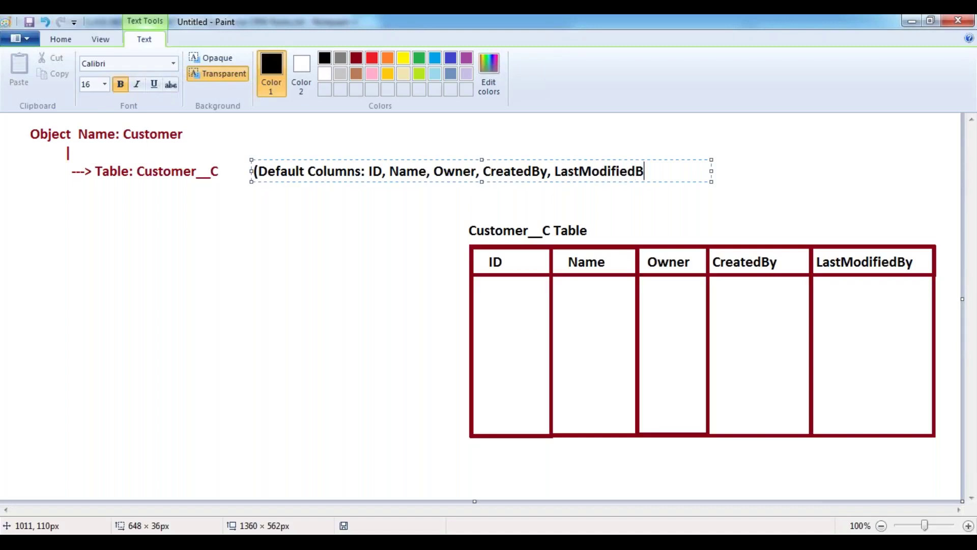
text(y))
drag(248, 172, 233, 171)
click(253, 220)
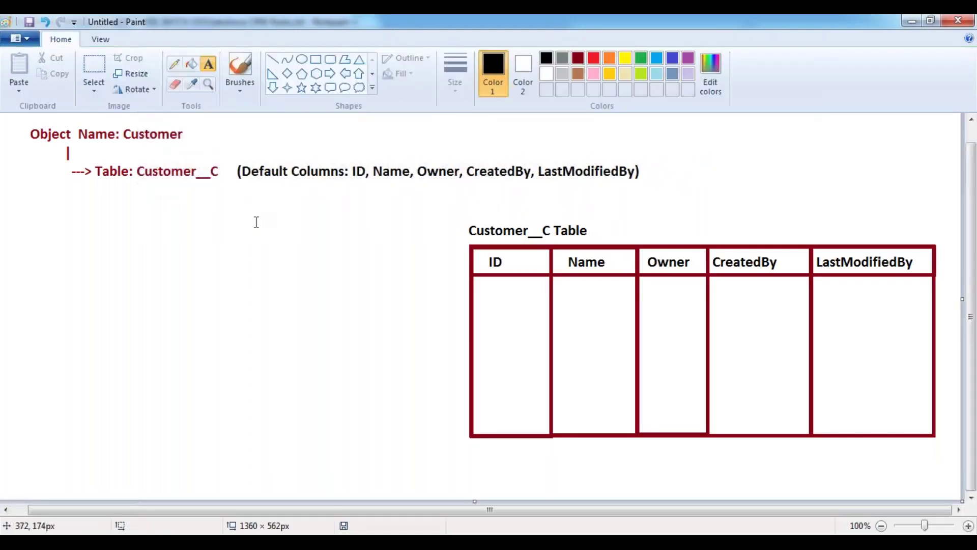
click(578, 58)
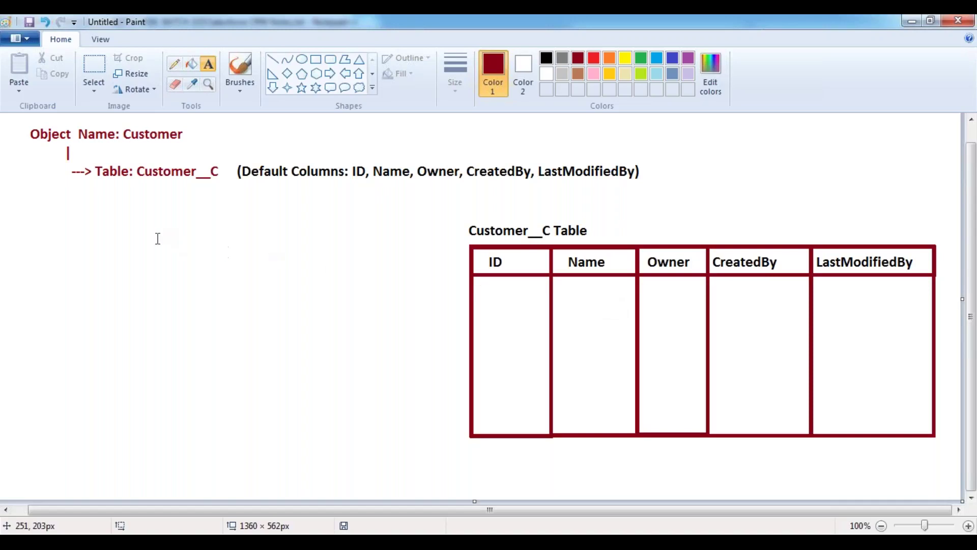
- Type 'Tab: Customers' in dark red beneath the Table: Customer__C line
click(97, 199)
text(Tab)
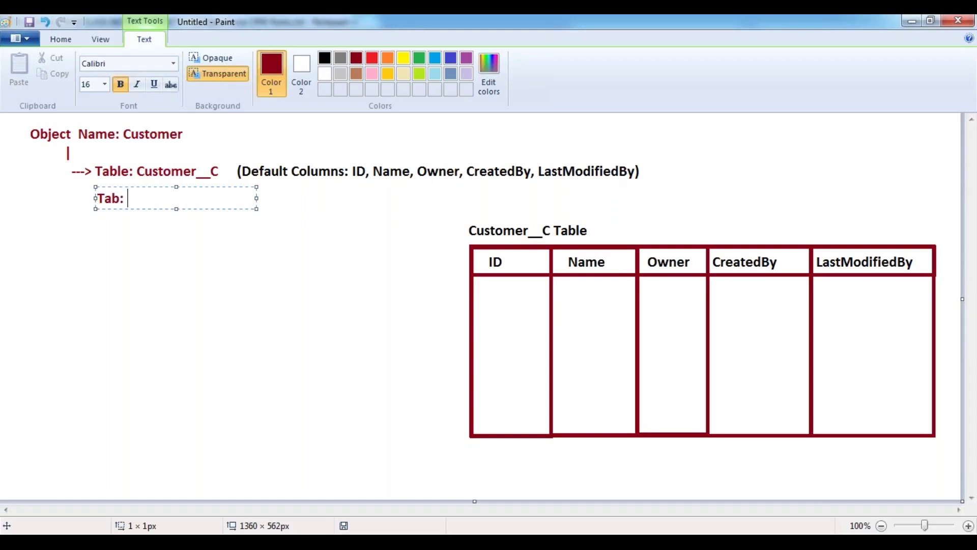
text(: Customers)
key(Return)
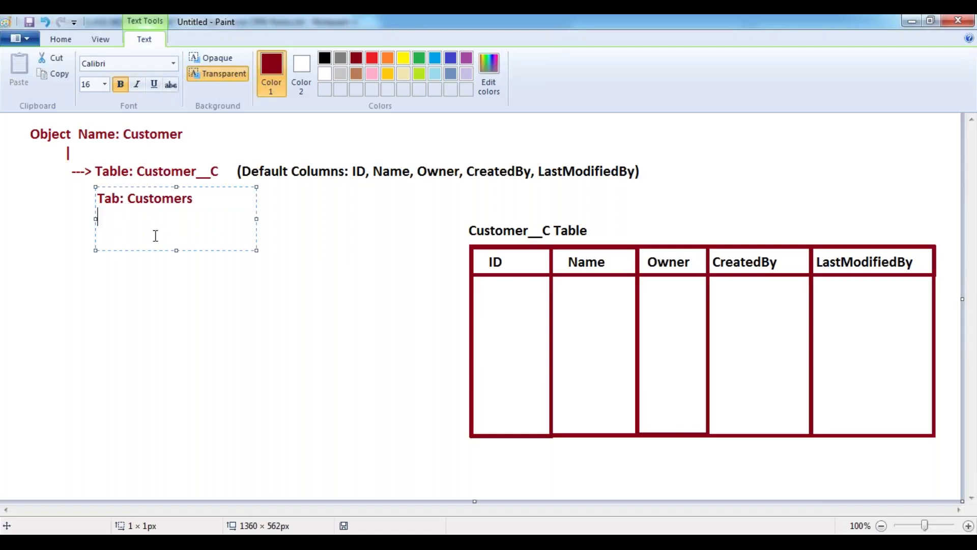
- Write 'Business Logic: (Class): Customer__C' in dark red under 'Tab: Customers'
click(108, 249)
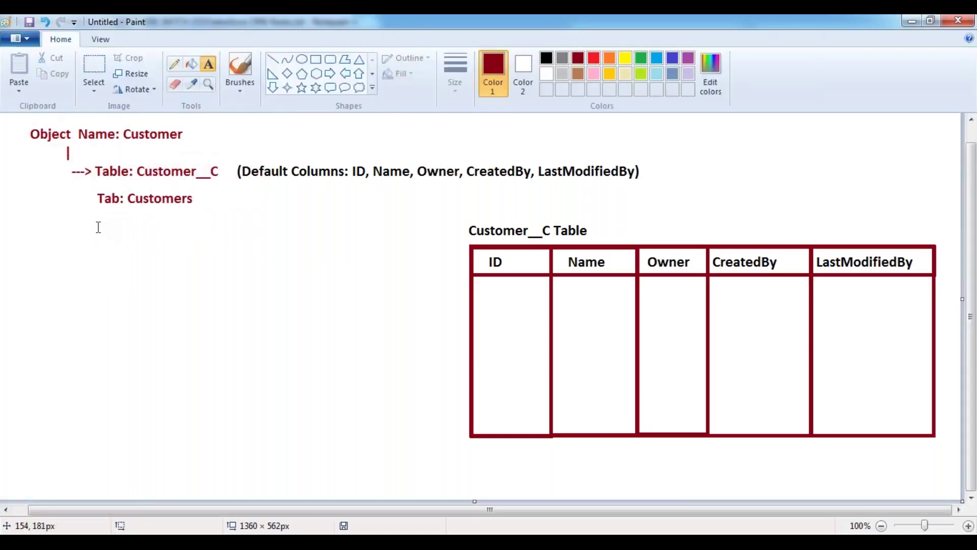
click(97, 227)
text(Bu)
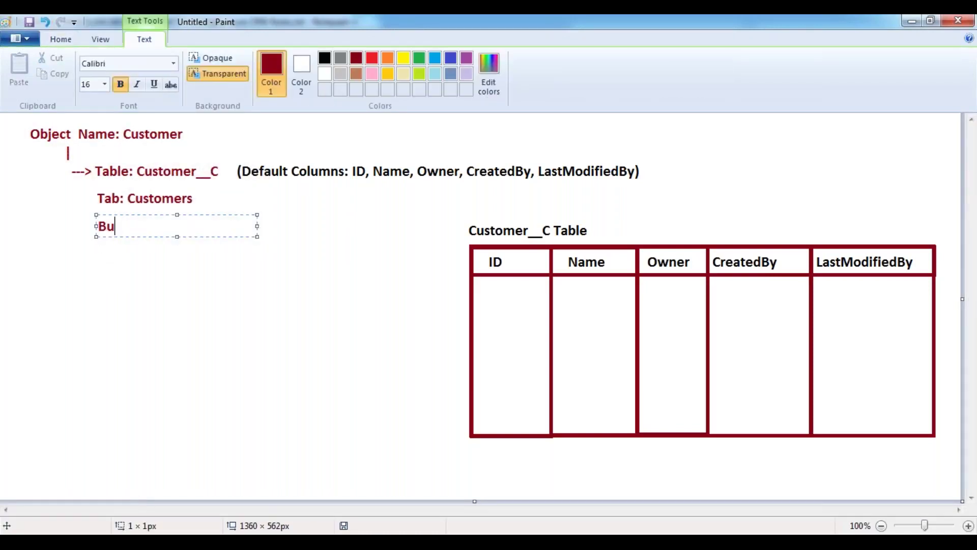
text(sinel)
key(BackSpace)
text(ss Logic: )
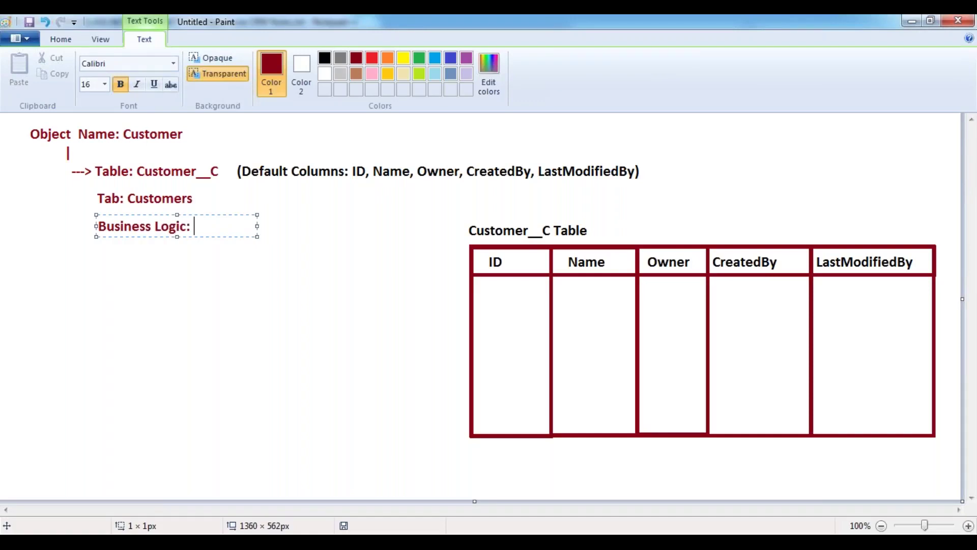
text((Class)
drag(264, 227, 415, 225)
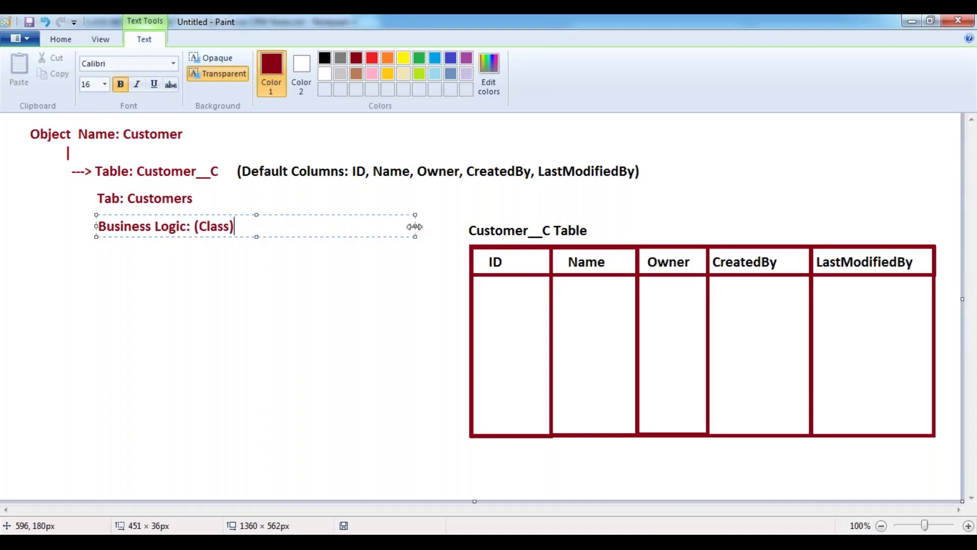
text(: Customer__C)
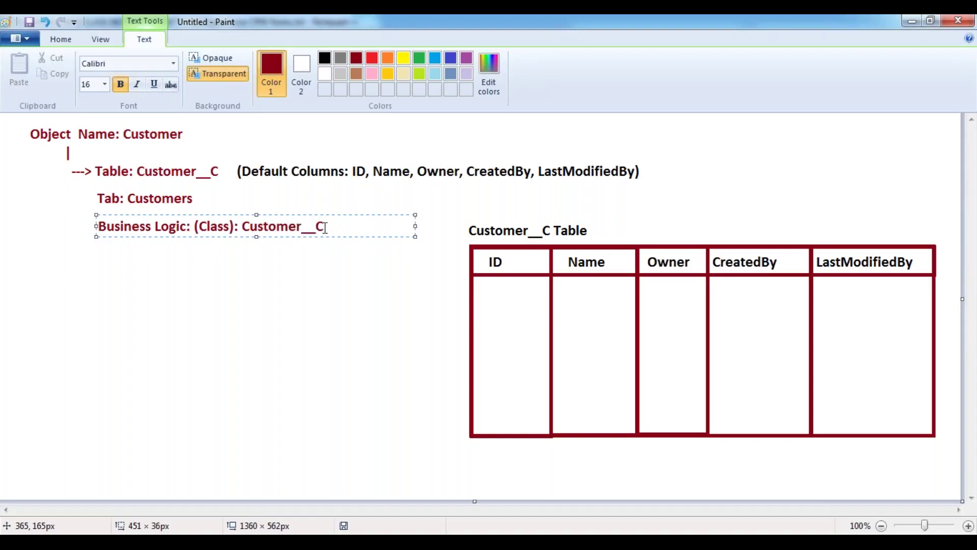
drag(336, 225, 83, 225)
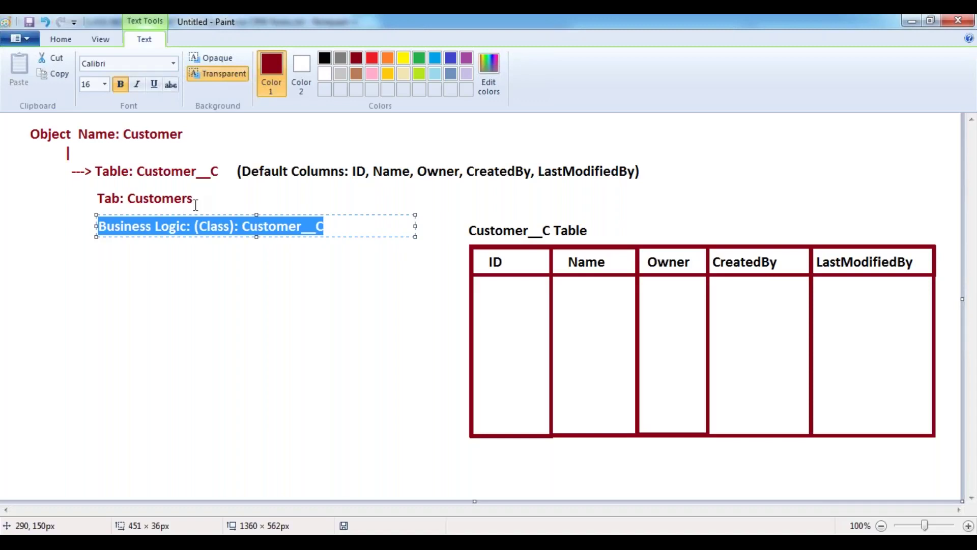
click(247, 201)
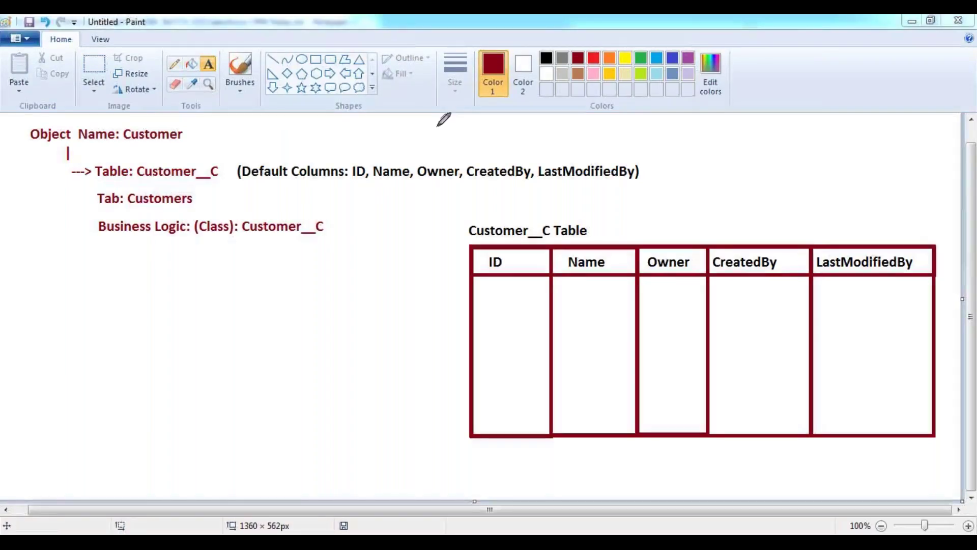
- Tick, underline, outline and number the three Customer__C note lines in green
drag(650, 173, 687, 162)
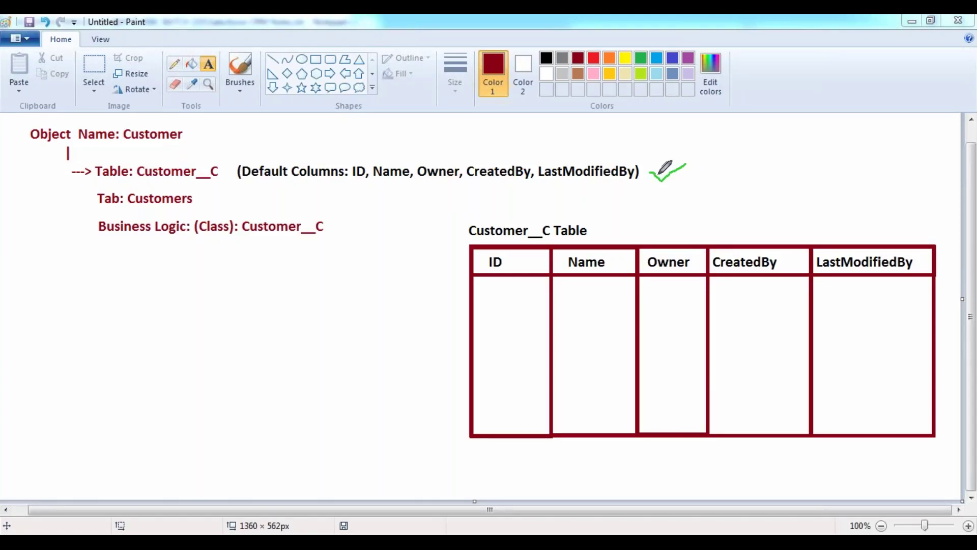
drag(212, 199, 245, 193)
mouse_move(333, 224)
mouse_down()
mouse_move(337, 232)
mouse_move(361, 213)
mouse_up()
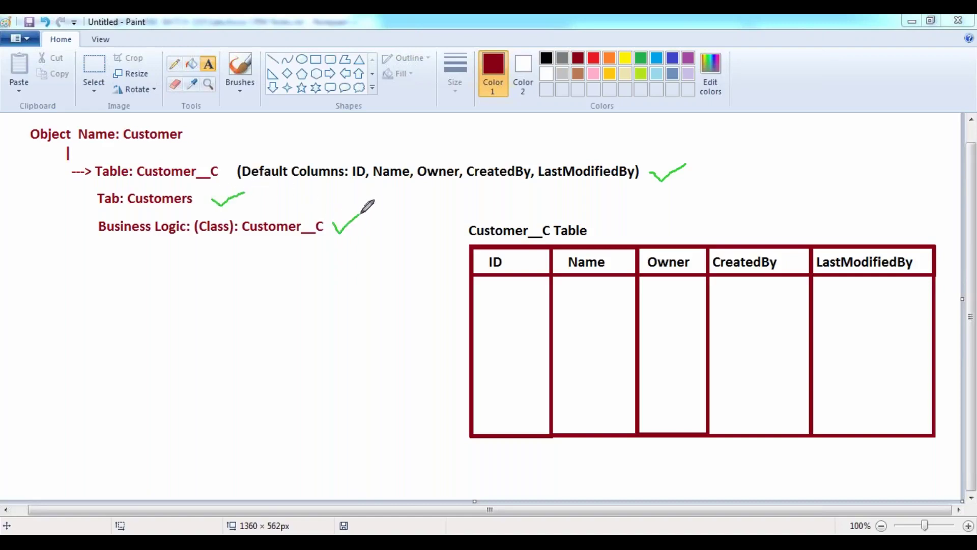
mouse_move(82, 155)
mouse_down()
mouse_move(688, 160)
mouse_move(683, 285)
mouse_move(51, 288)
mouse_move(48, 158)
mouse_move(102, 154)
mouse_up()
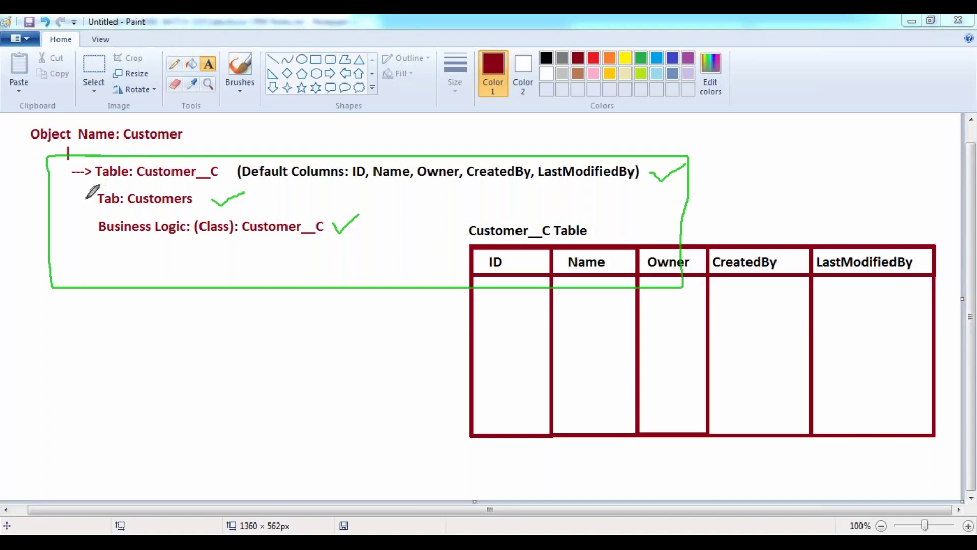
mouse_move(60, 206)
mouse_down()
mouse_move(82, 198)
mouse_move(101, 168)
mouse_up()
mouse_move(24, 230)
mouse_down()
mouse_move(17, 209)
mouse_move(16, 239)
mouse_move(26, 222)
mouse_move(6, 206)
mouse_up()
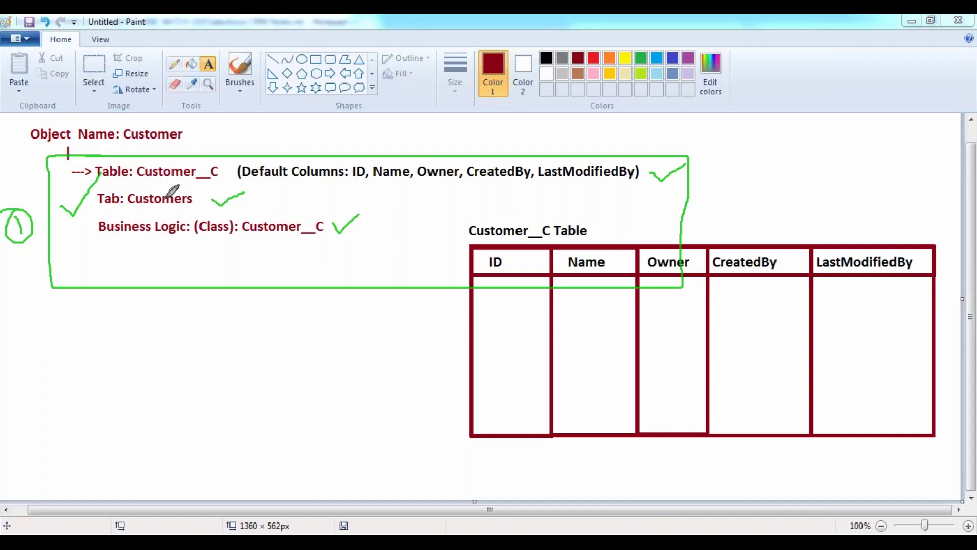
drag(108, 181, 235, 181)
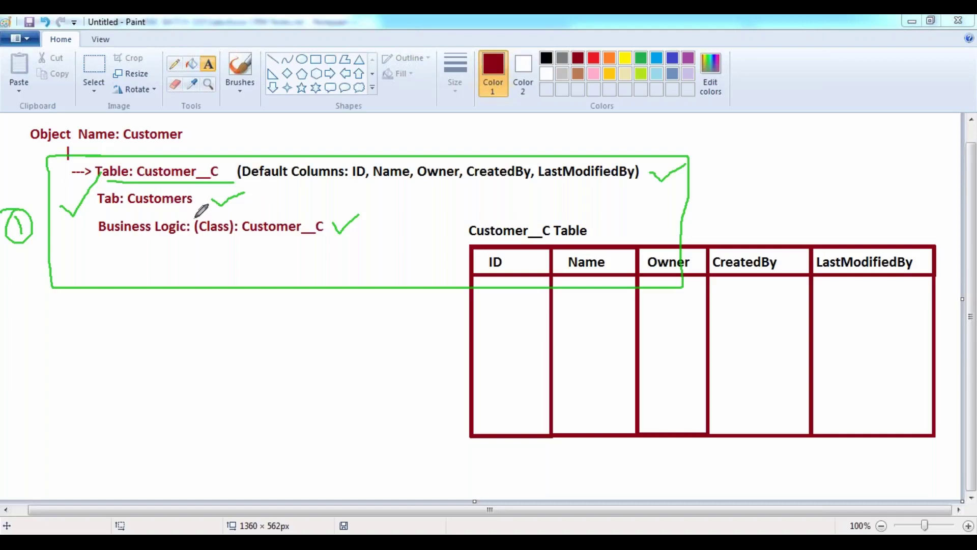
mouse_move(220, 162)
mouse_down()
mouse_move(236, 177)
mouse_move(268, 131)
mouse_up()
drag(213, 199, 250, 191)
drag(333, 223, 363, 212)
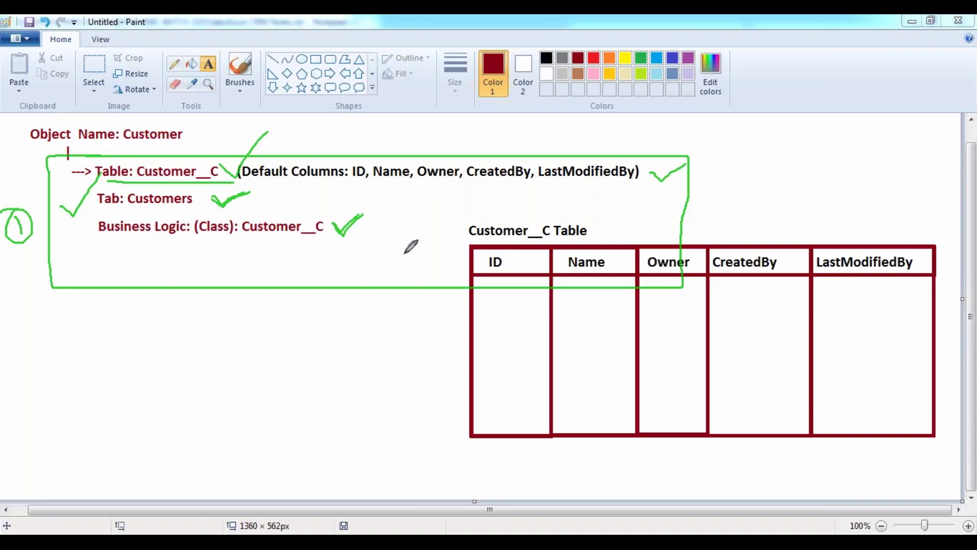
- Circle the Owner and CreatedBy headers in green with check marks above them
mouse_move(701, 263)
mouse_down()
mouse_move(644, 261)
mouse_move(649, 275)
mouse_move(669, 279)
mouse_move(693, 273)
mouse_move(698, 260)
mouse_up()
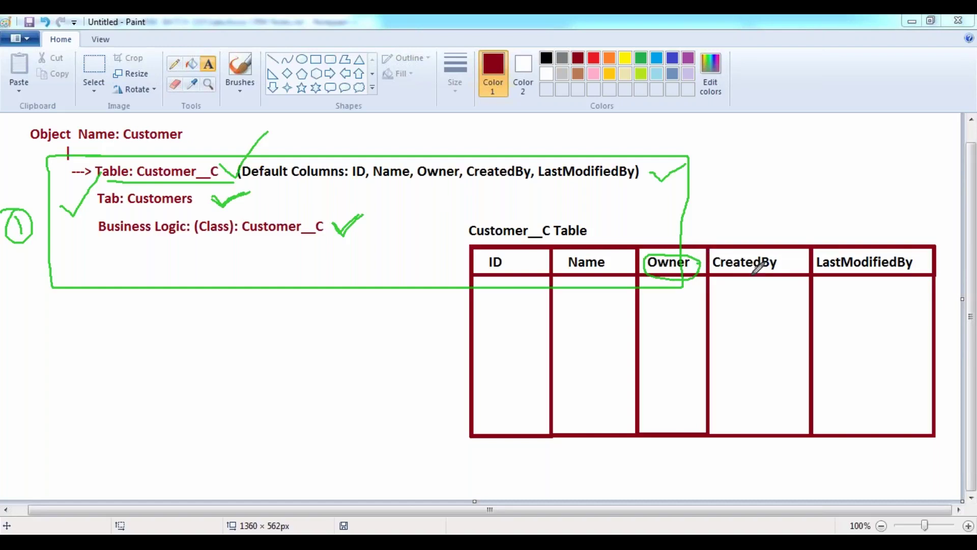
mouse_move(715, 271)
mouse_down()
mouse_move(782, 269)
mouse_move(784, 253)
mouse_move(714, 252)
mouse_move(713, 269)
mouse_up()
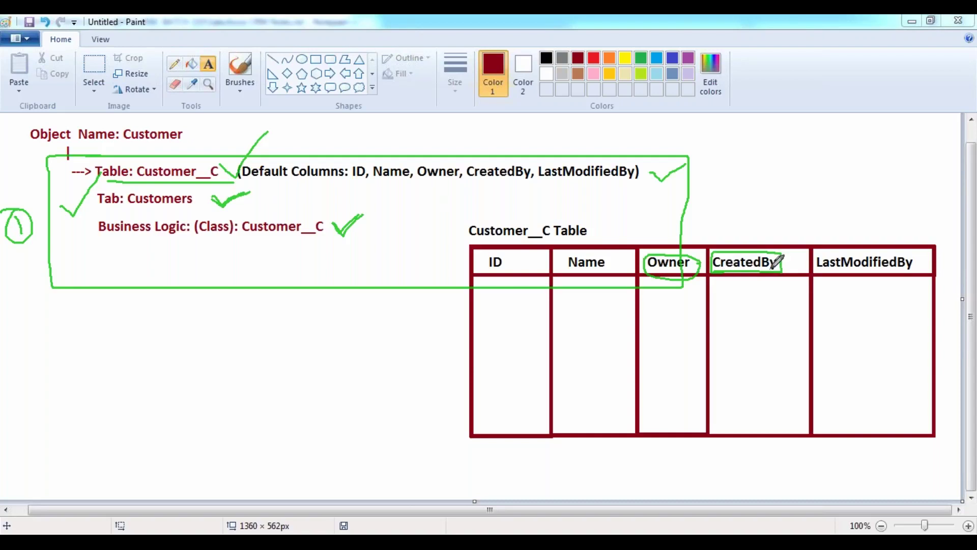
drag(658, 253, 668, 234)
mouse_move(743, 243)
mouse_down()
mouse_move(747, 250)
mouse_move(758, 233)
mouse_up()
- Write 'Hyndai i10 --> CreatedBy: Hundai Limited.' as a note below the sketch
click(103, 333)
text(Hyndai i)
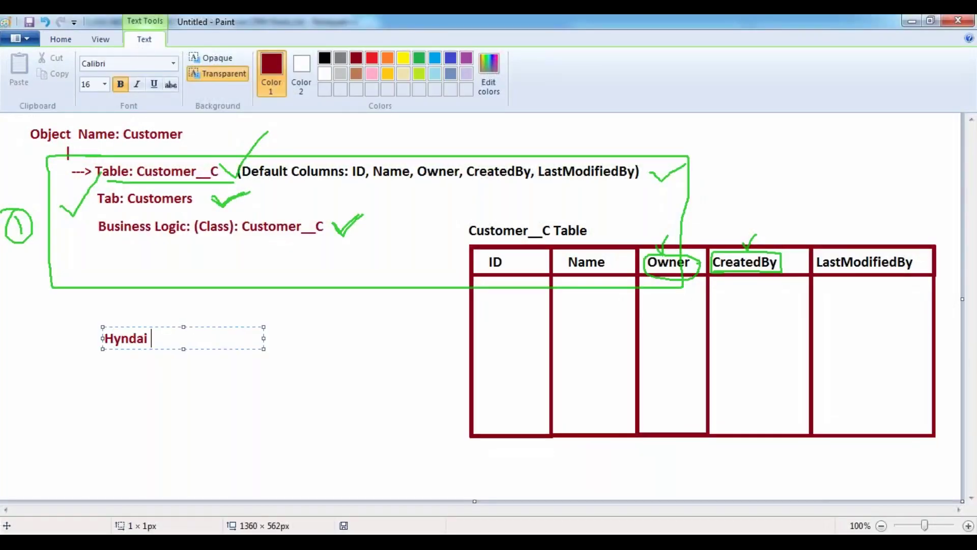
text(10 --> )
text(Created)
text(b)
key(BackSpace)
text(By:)
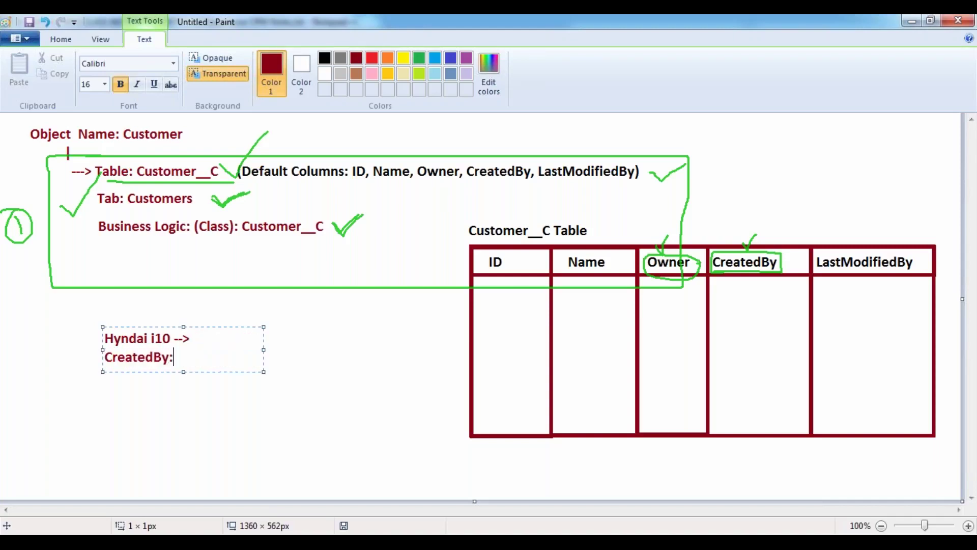
drag(263, 350, 391, 350)
text(Hun)
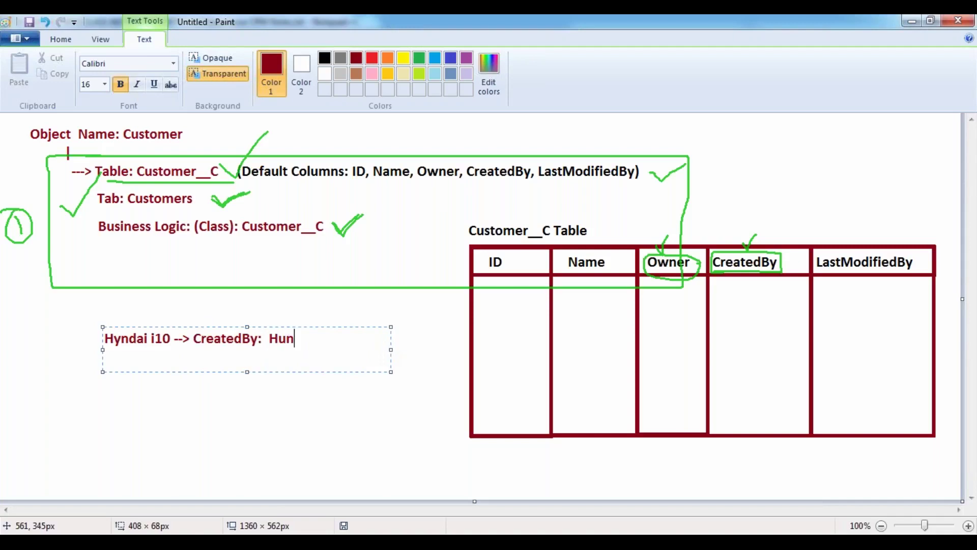
text(dai Limited.)
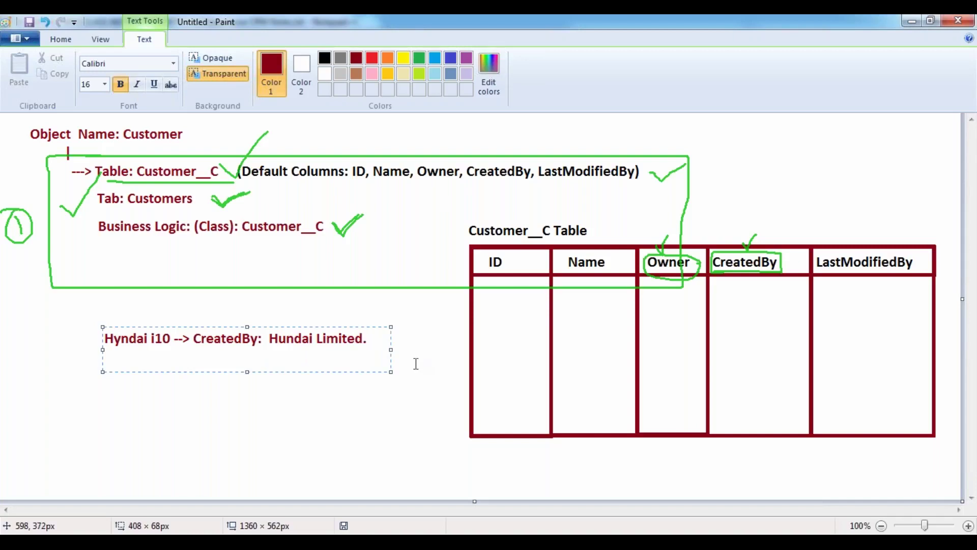
- Add two indented 'Owner:' lines beneath it, each giving a person's name
key(Return)
text(Owner)
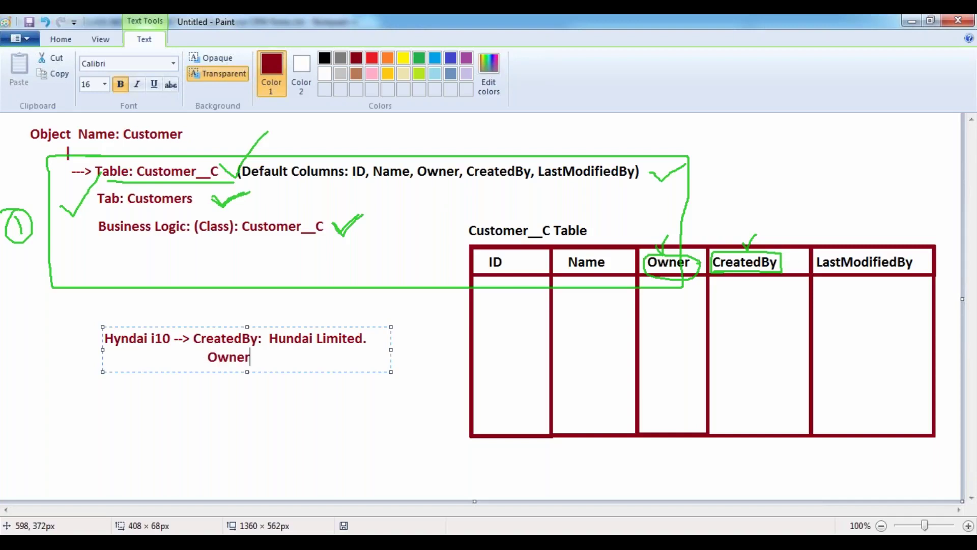
text(: Ferox/.)
key(BackSpace)
key(BackSpace)
key(BackSpace)
text(z.)
key(Return)
key(Tab)
key(Tab)
key(Tab)
text(Owner: Nagarjuna.)
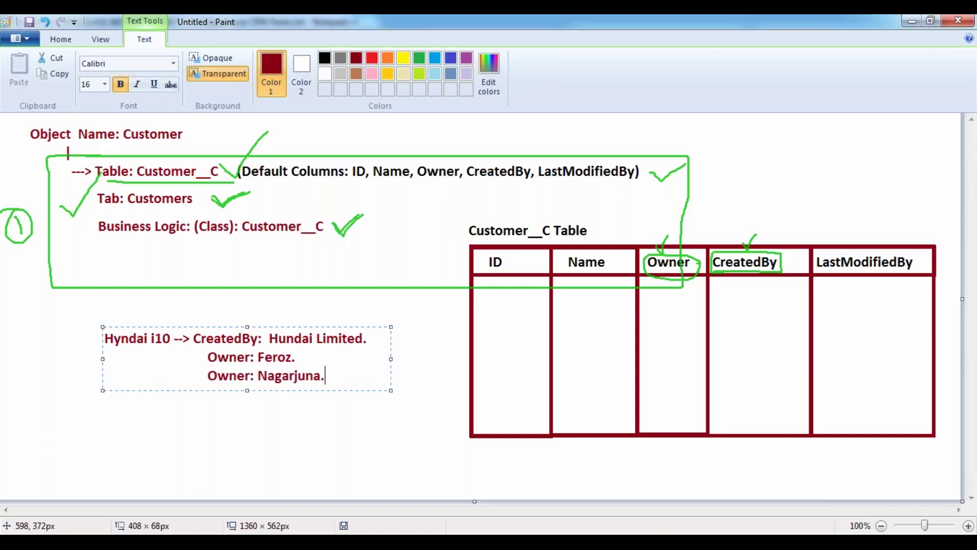
double_click(224, 340)
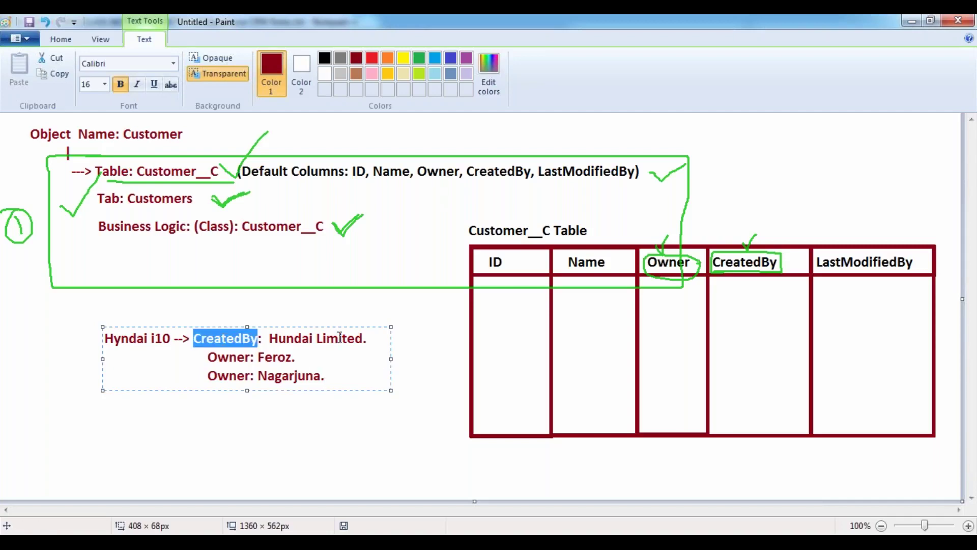
drag(269, 338, 377, 338)
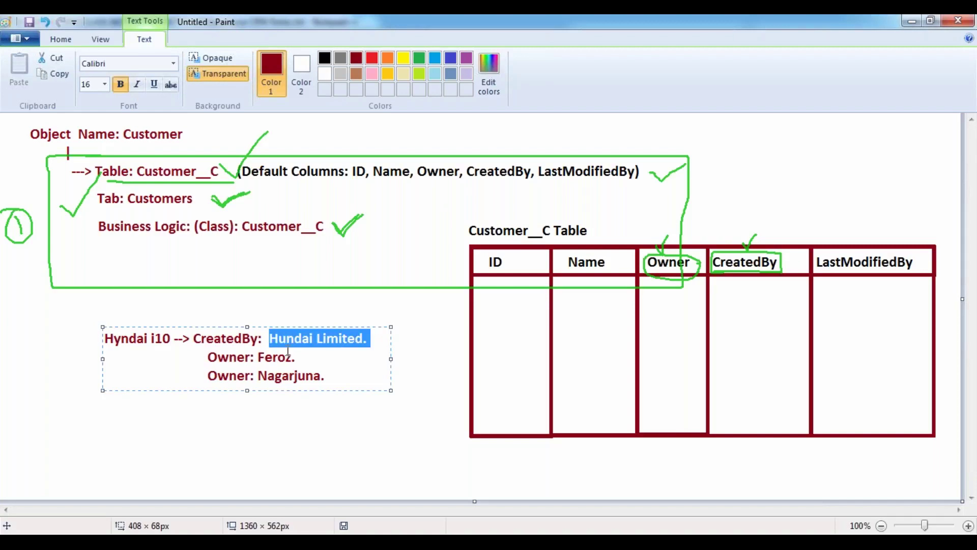
double_click(269, 357)
double_click(284, 375)
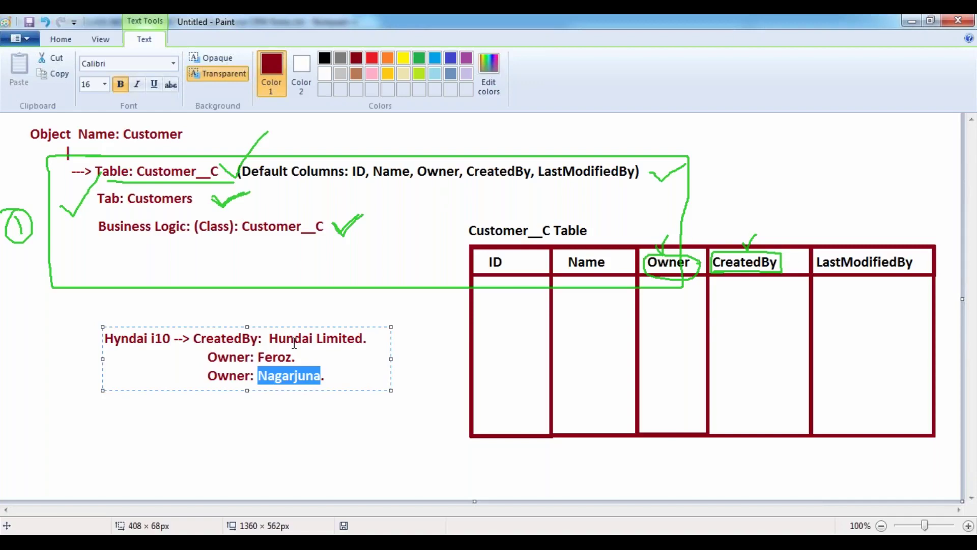
double_click(280, 358)
double_click(281, 377)
- Commit the Hyndai i10 note and clear the green pencil annotations
click(269, 308)
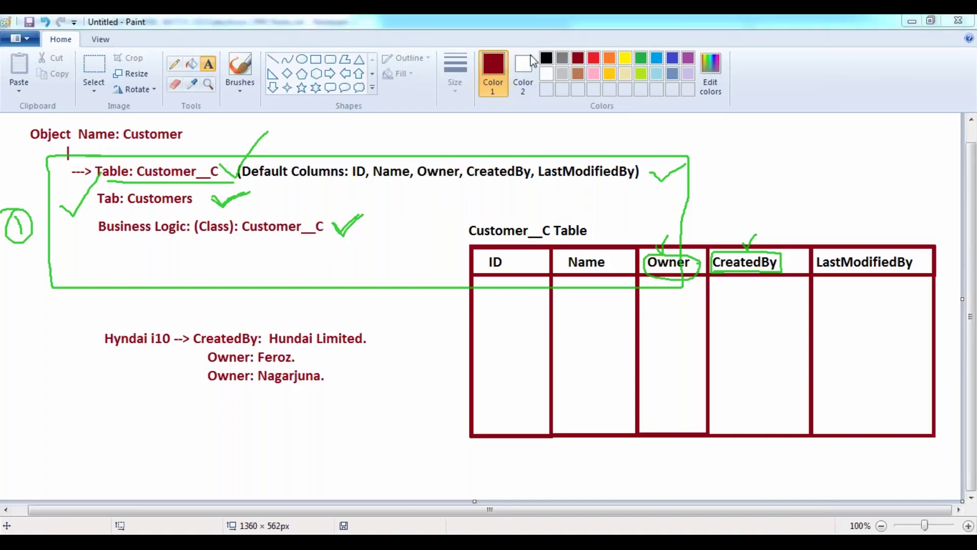
key(Escape)
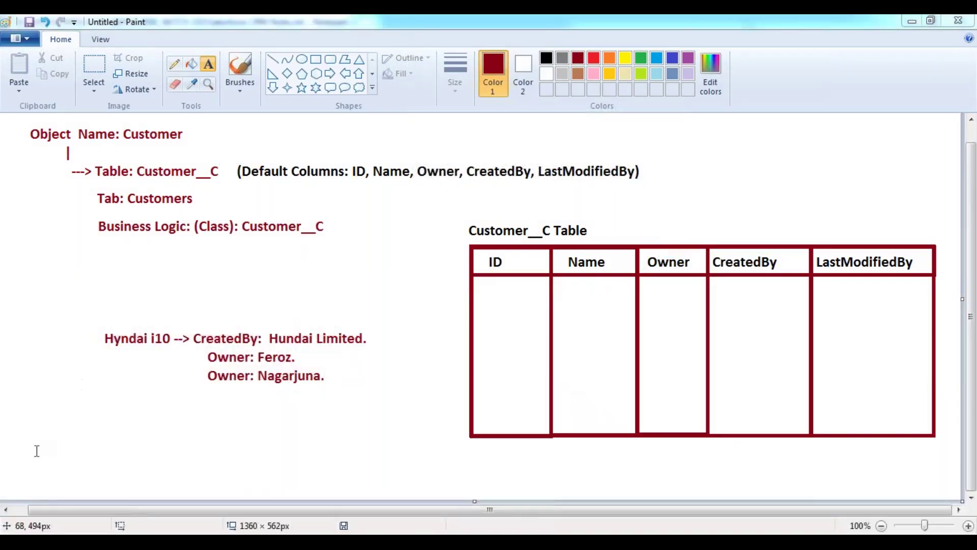
- Start a new note at the lower left headed 'Object: Salary'
click(38, 436)
text(SLA)
key(BackSpace)
key(BackSpace)
text(la)
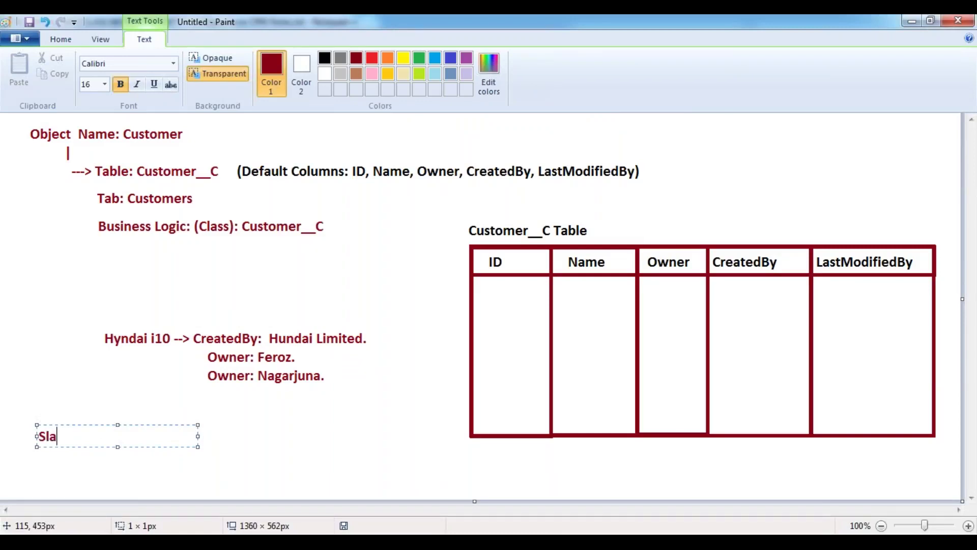
key(BackSpace)
key(BackSpace)
text(alary:)
key(shift+Home)
text(Object:)
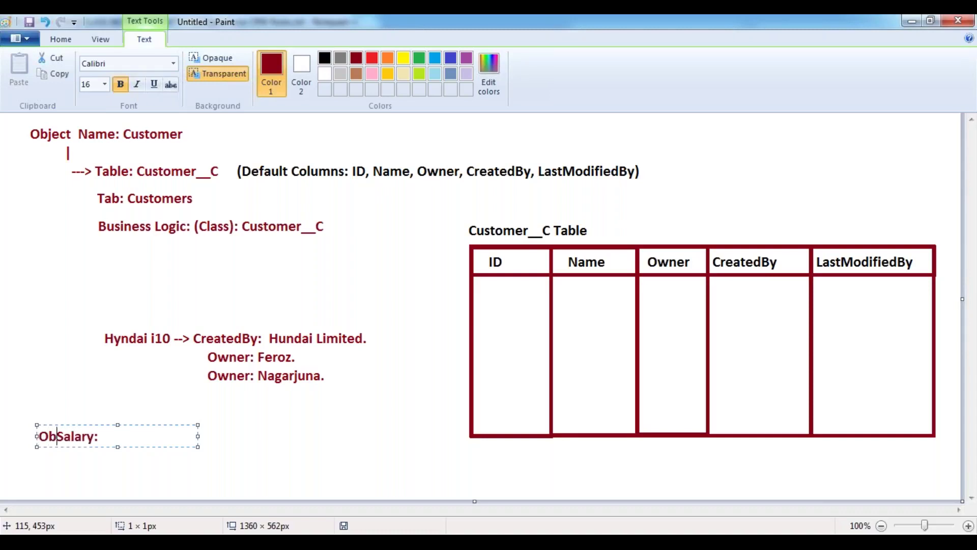
key(End)
key(BackSpace)
key(Return)
- Add 'Table: Salary__c' with '(Fields : ID, Name, Owner, CreatedBy, LastModifiedBy)'
text(Ta)
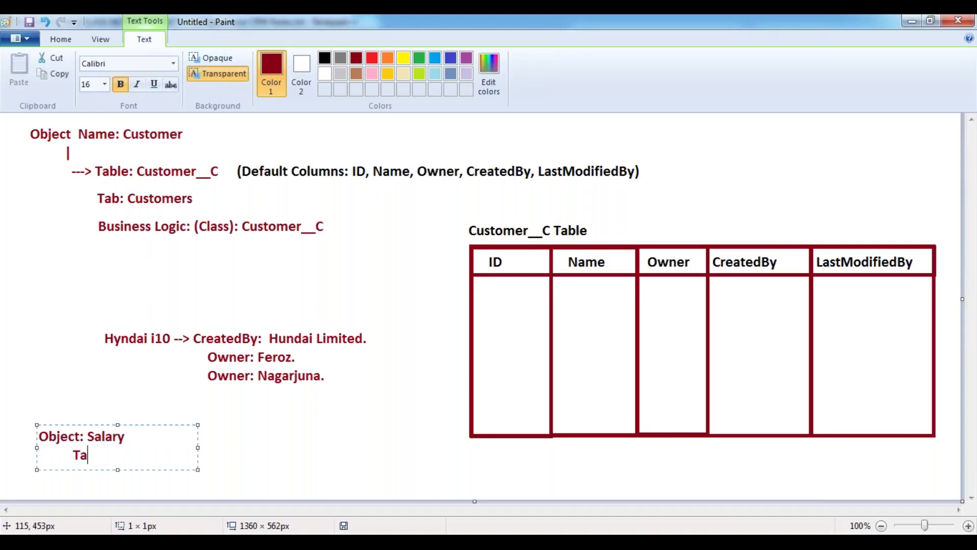
text(ble: Salary__c)
key(Return)
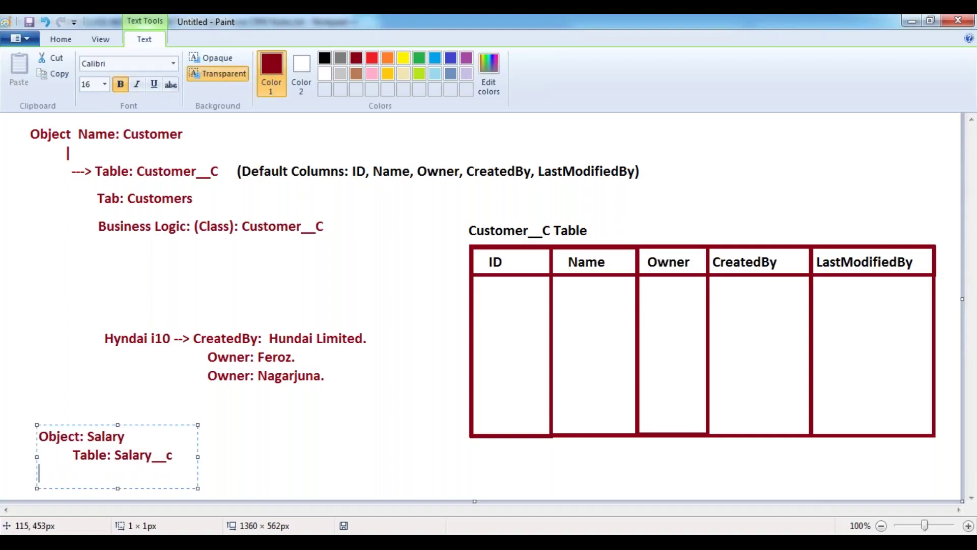
drag(196, 457, 669, 437)
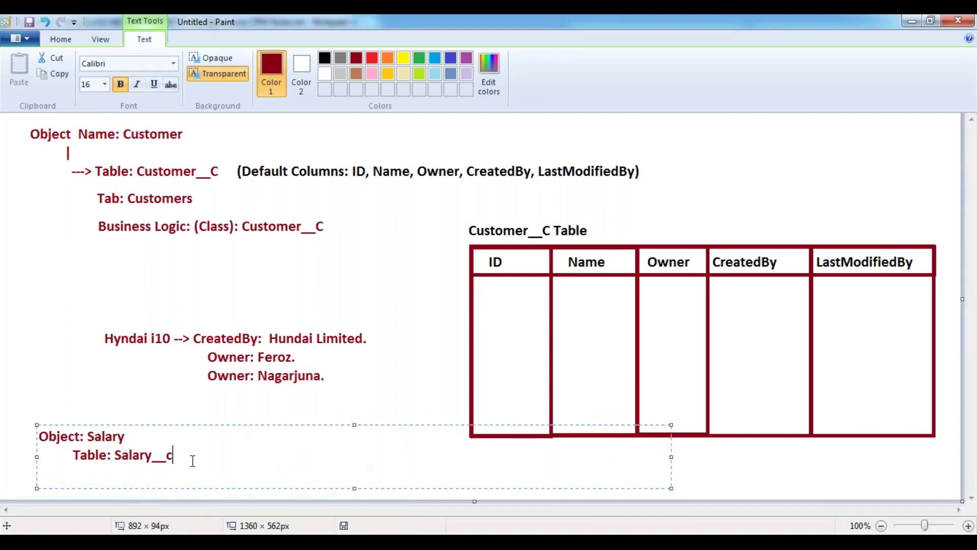
text((Fields : ID, Name,)
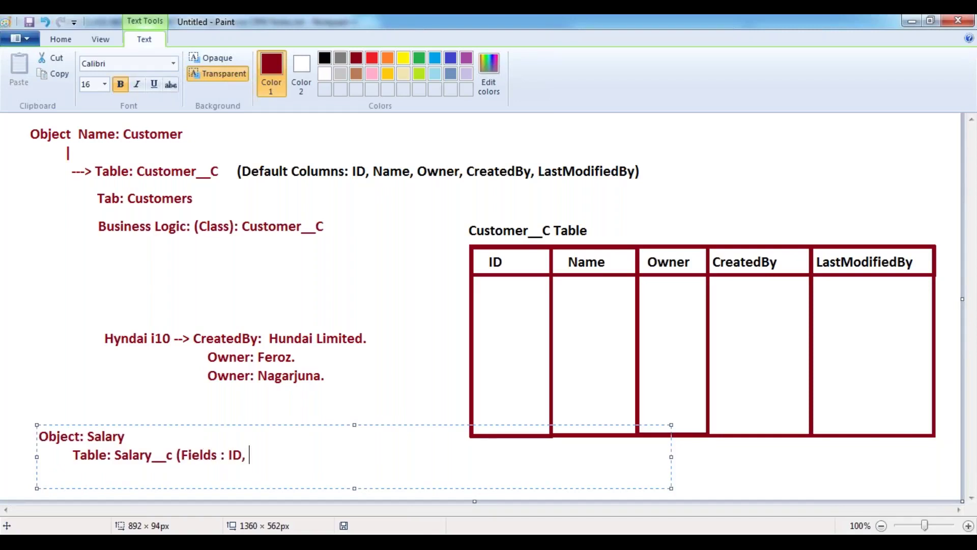
text( Owner, Creat)
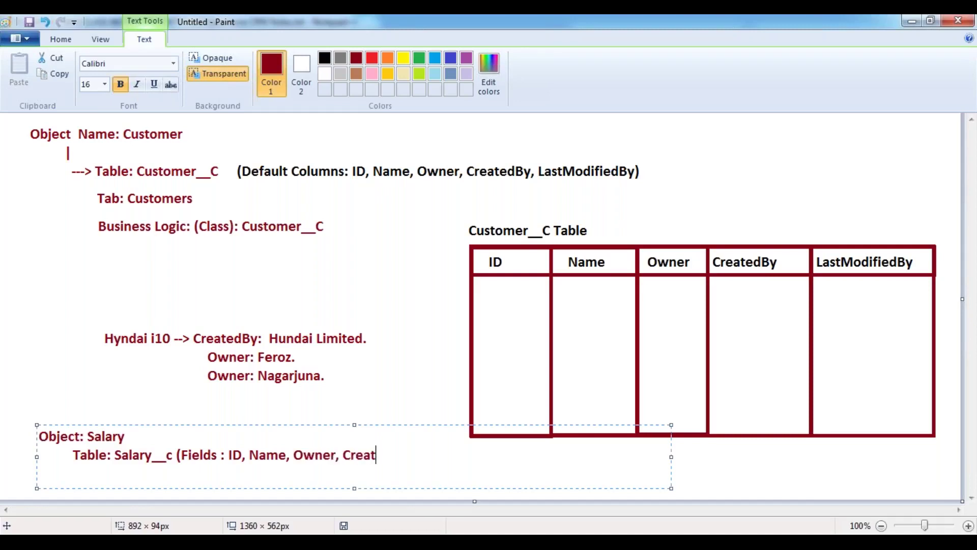
text(edBy, LastModifi)
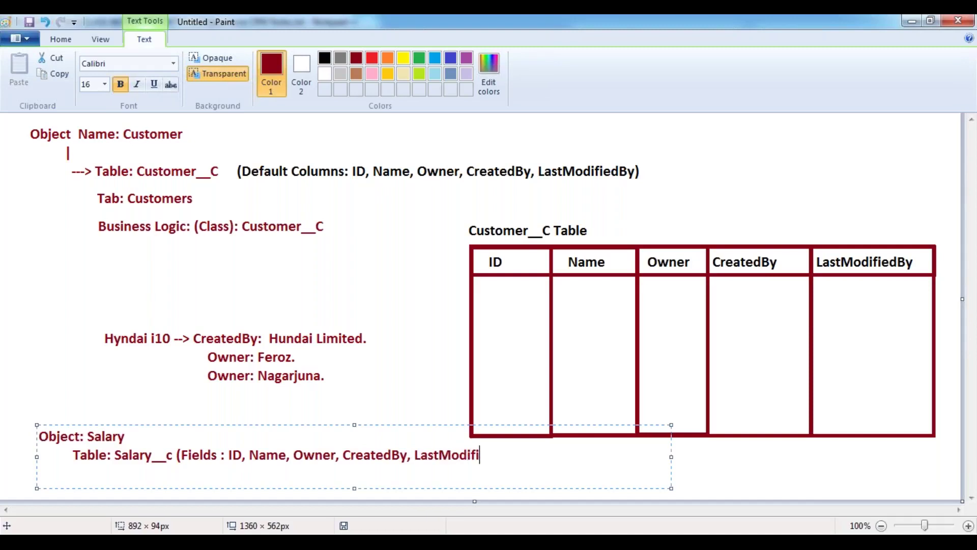
text(edBy))
- Add the Salaries tab line and an indented 'Business Logic (Class) : Salary__C' line
key(Return)
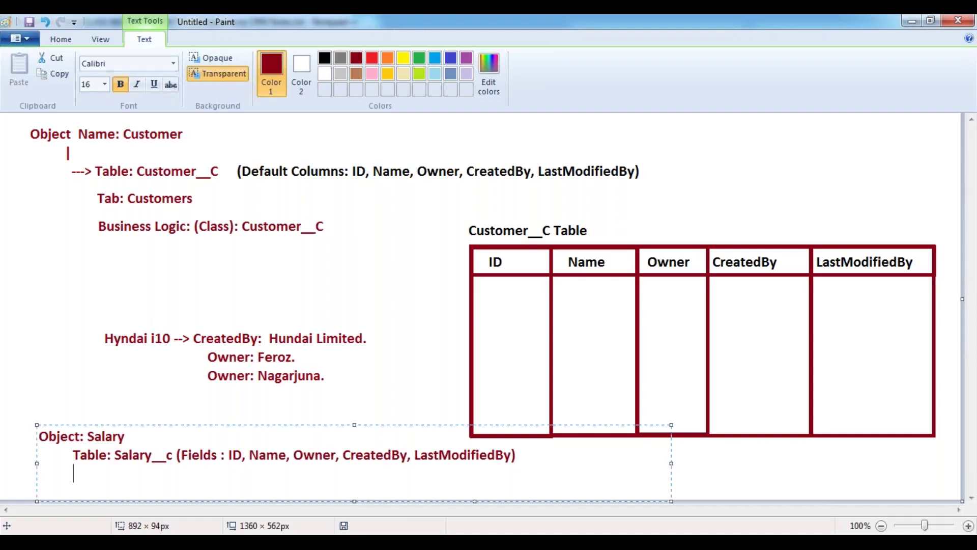
text(Table: Salary__c (Fie)
key(BackSpace)
key(BackSpace)
key(BackSpace)
text(alaries)
key(Return)
key(Tab)
text(B)
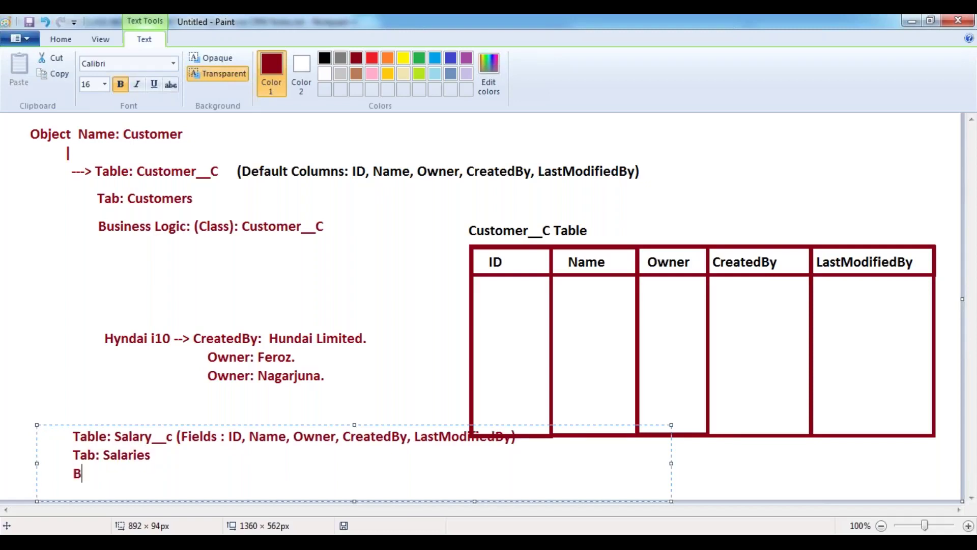
text(usiness Logic:)
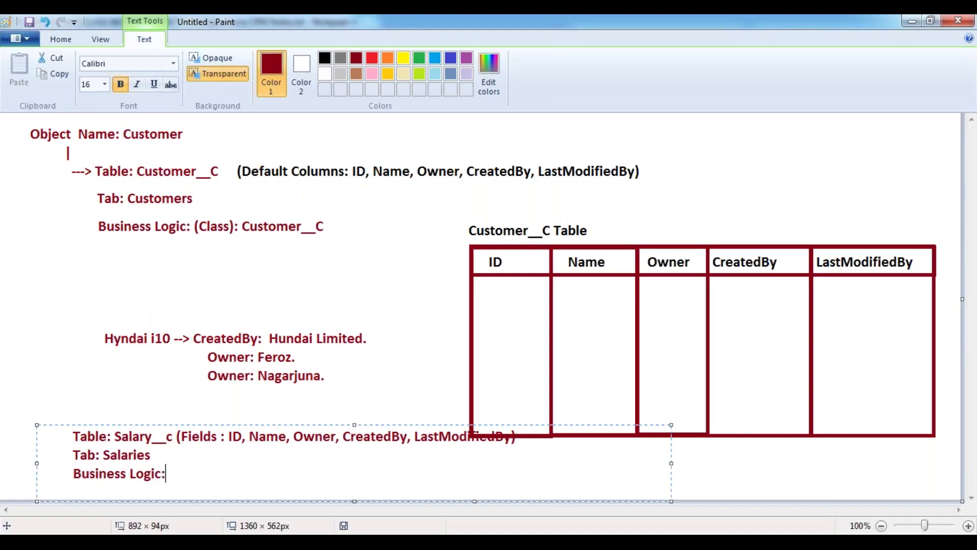
key(BackSpace)
text((Class) : Salary__C)
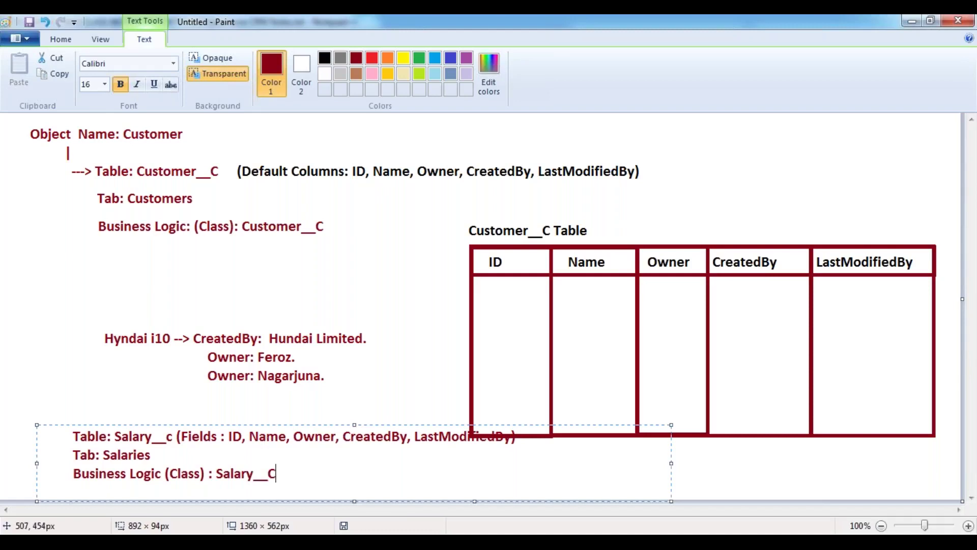
- Reveal the 'Object: Salary' heading, move the Salary note block left, and fix it onto the canvas
drag(354, 424, 353, 395)
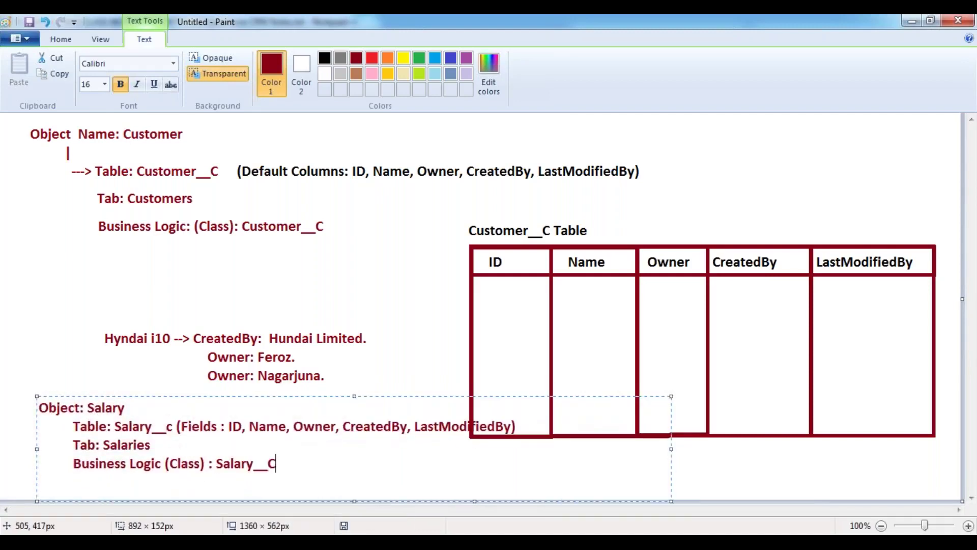
drag(251, 397, 225, 412)
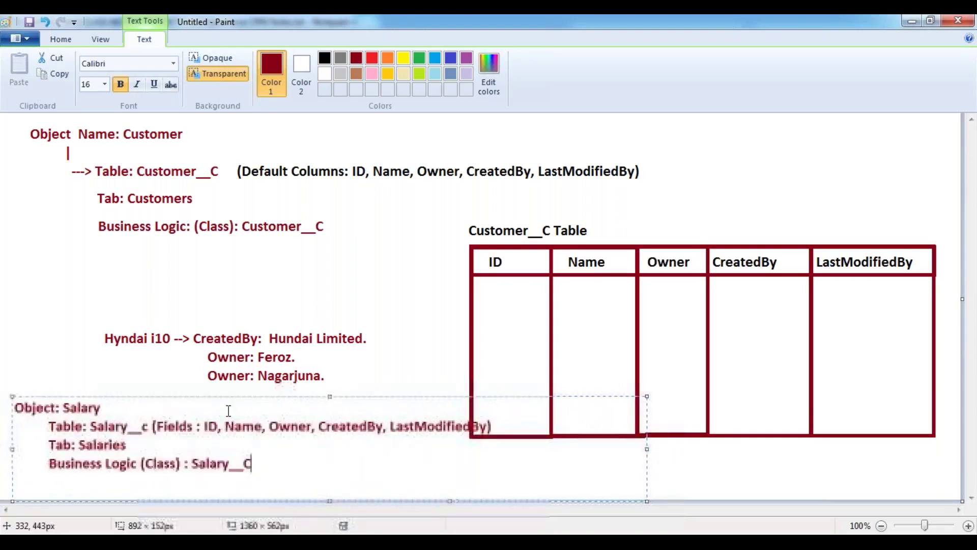
click(279, 294)
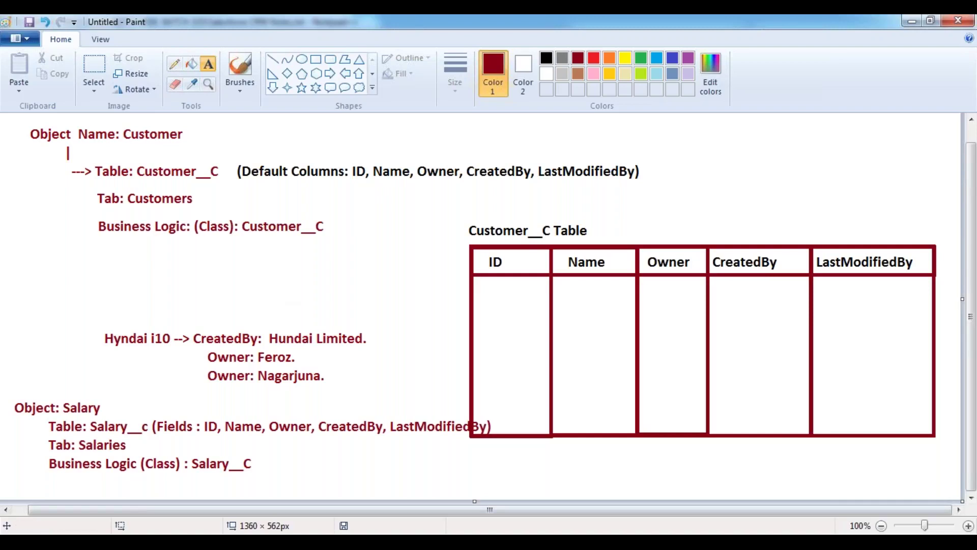
key(alt+Tab)
scroll(351, 333, up, 4)
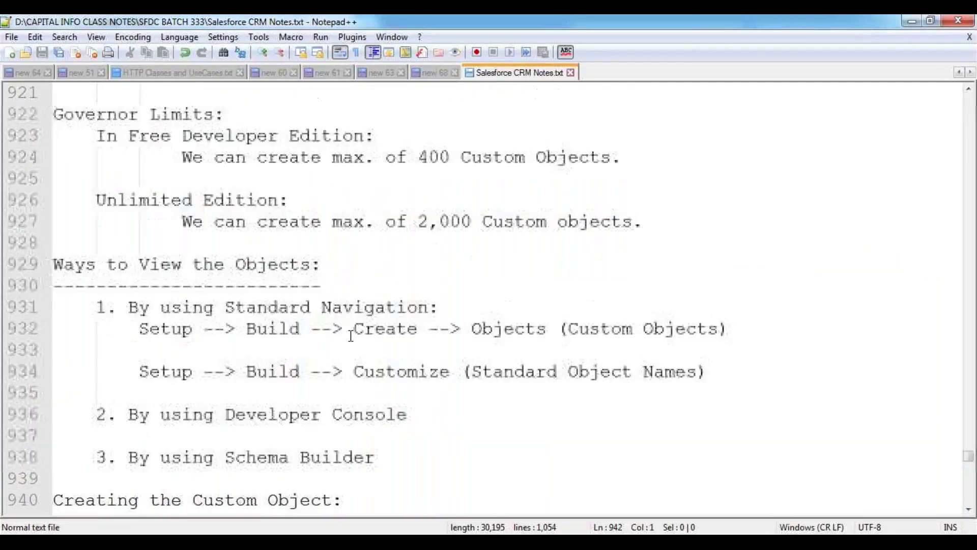
scroll(351, 336, up, 4)
scroll(256, 323, down, 1)
drag(225, 307, 402, 311)
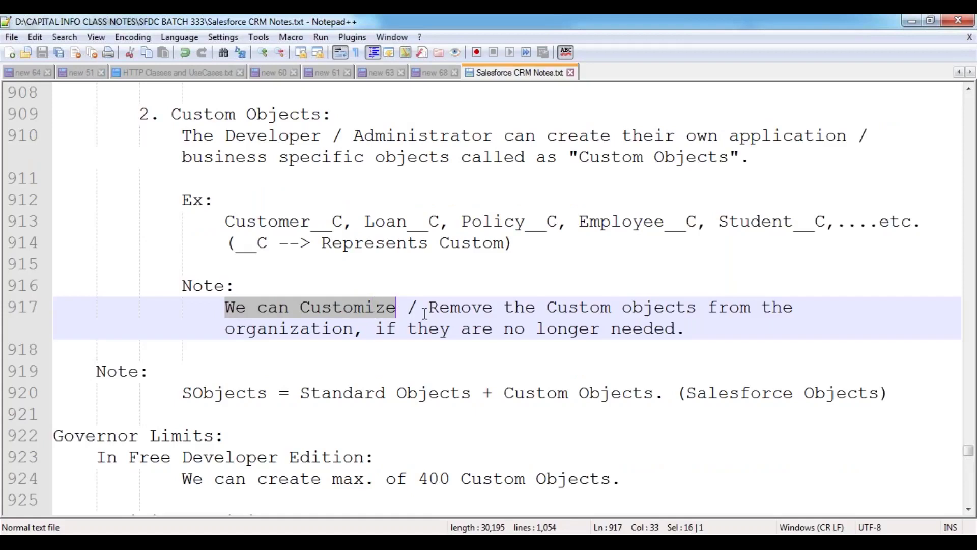
drag(429, 308, 688, 351)
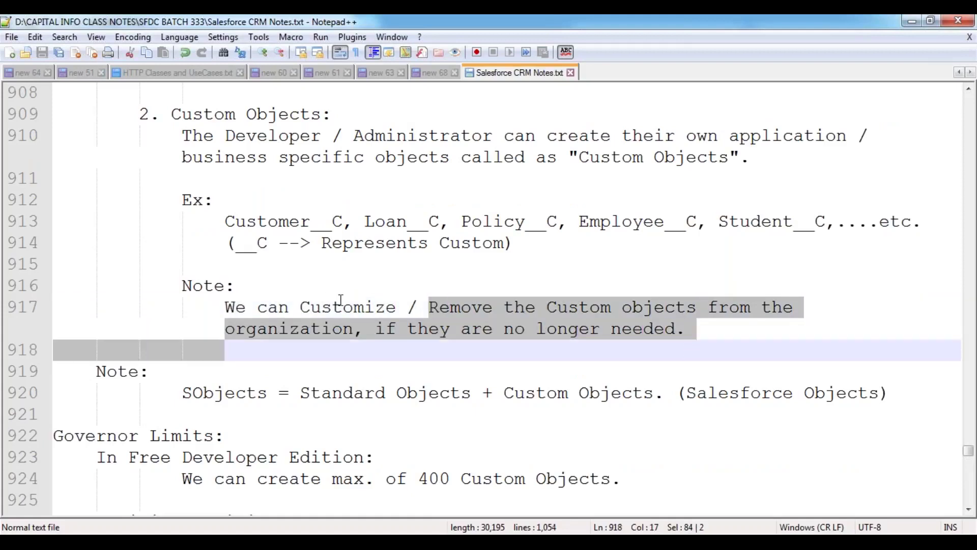
click(322, 294)
key(alt+Tab)
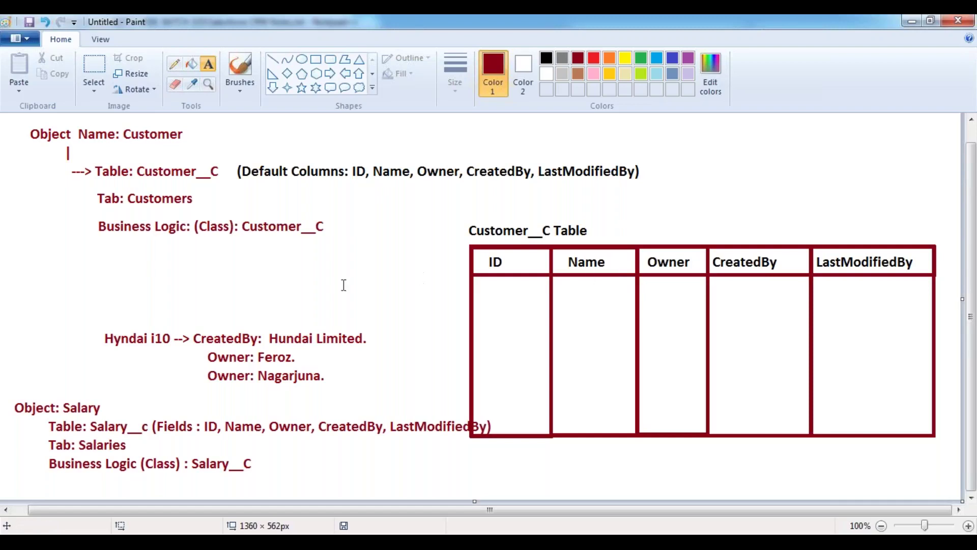
click(79, 269)
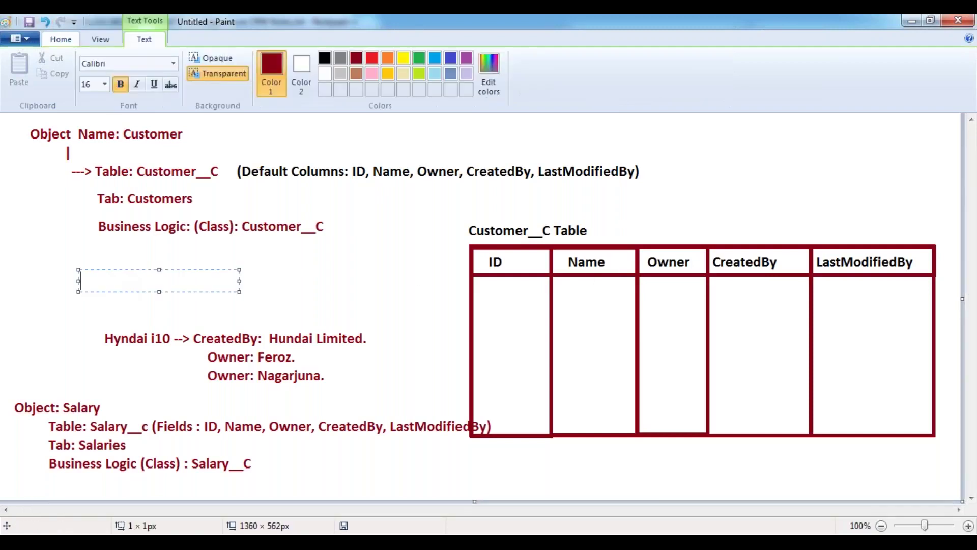
click(43, 300)
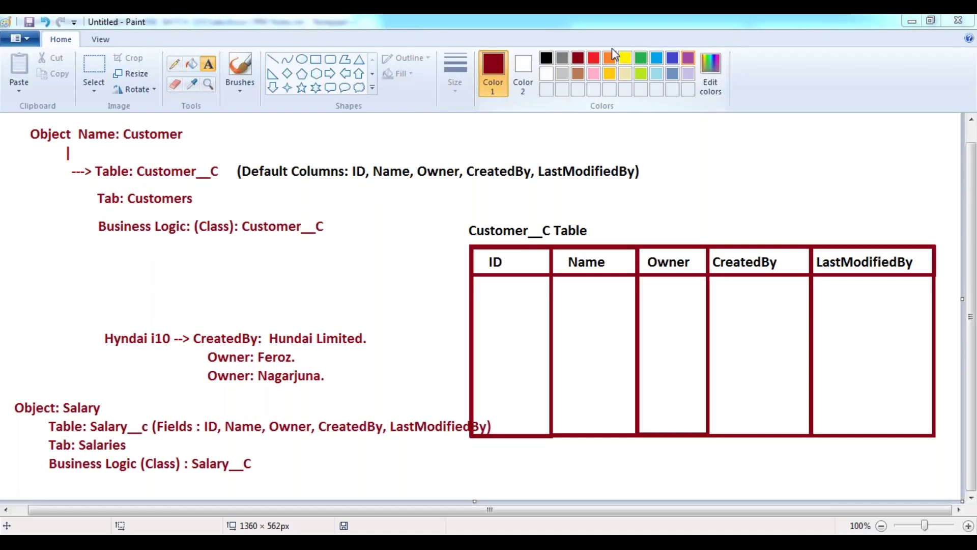
click(352, 332)
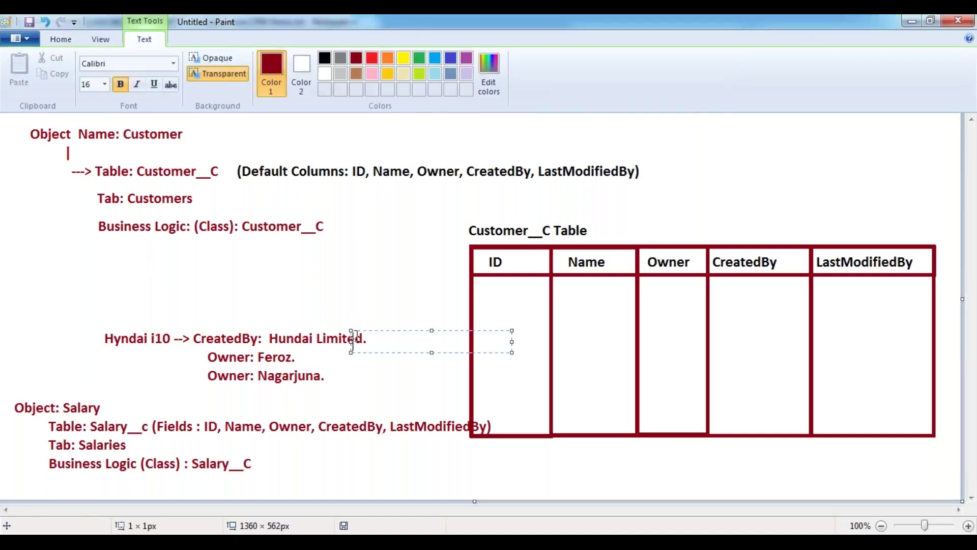
click(72, 298)
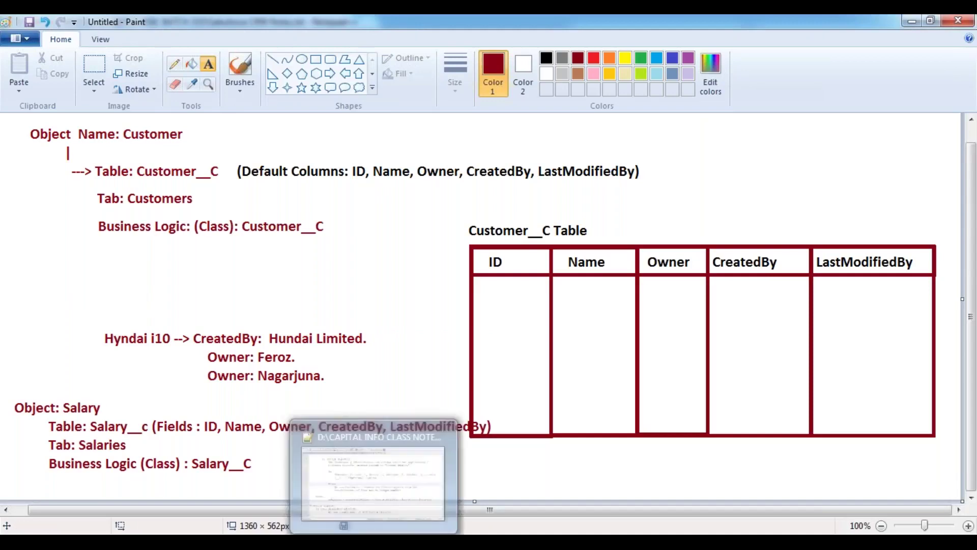
- Add the indented line 'We have 2 Ways to Create Custom Objects.' on line 942
key(alt+Tab)
scroll(167, 379, down, 8)
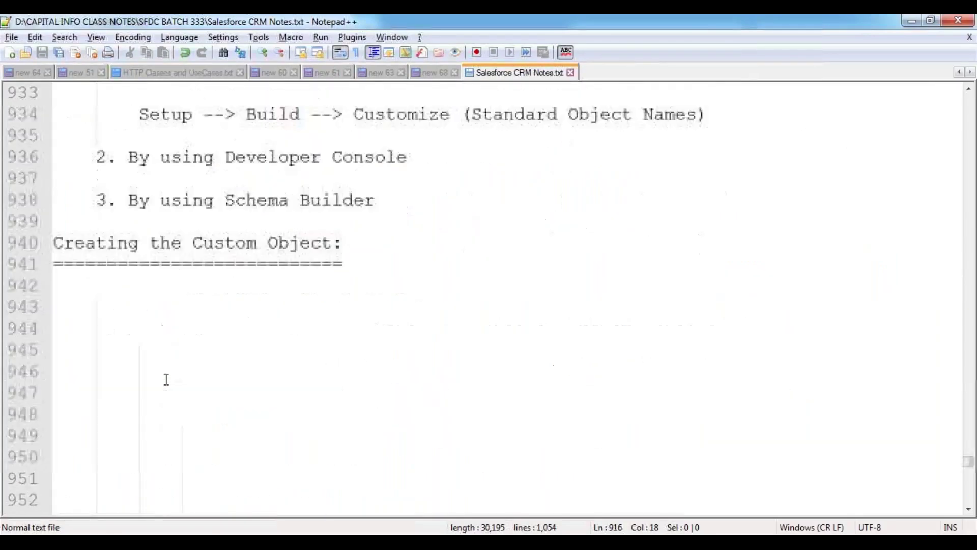
scroll(166, 379, down, 1)
click(87, 223)
key(Tab)
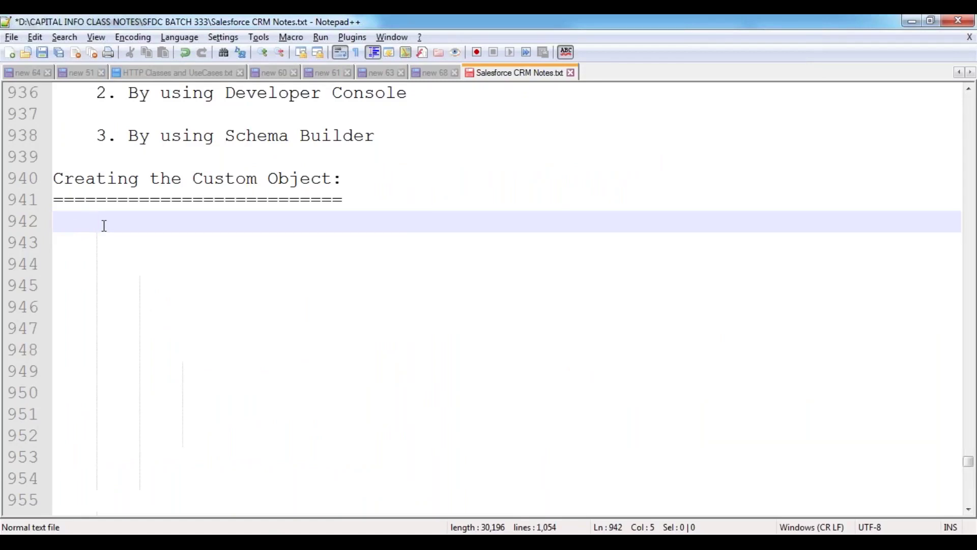
text(We have)
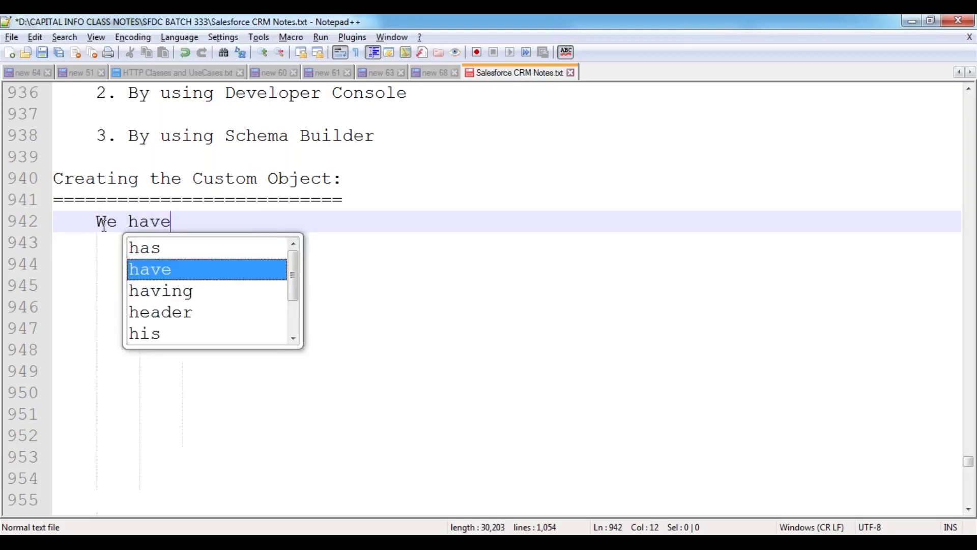
text( 2 Ways )
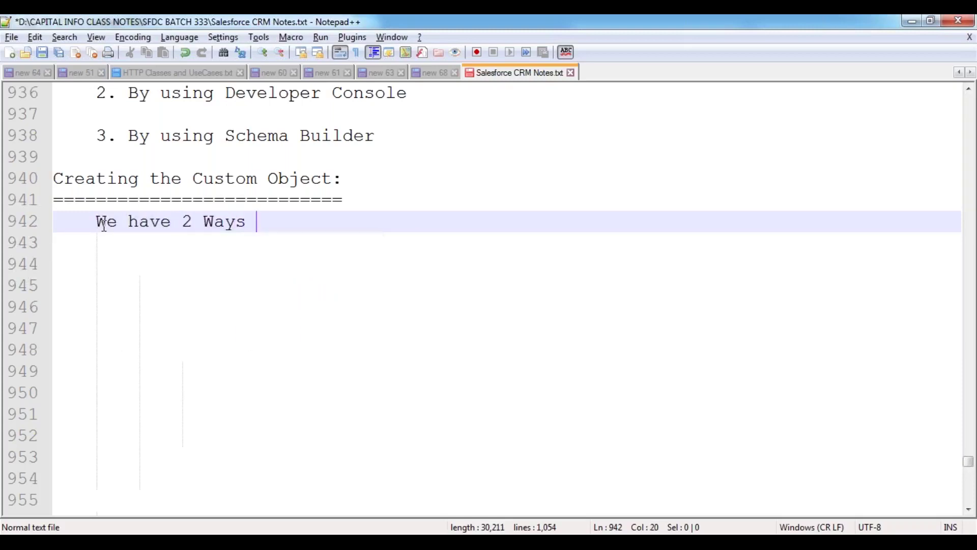
text(to Create C)
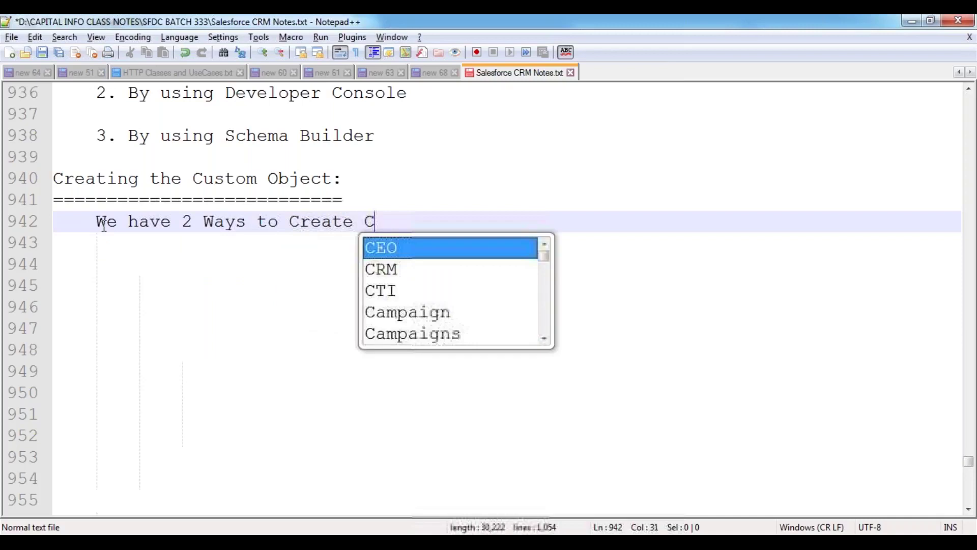
text(ustom Objects.)
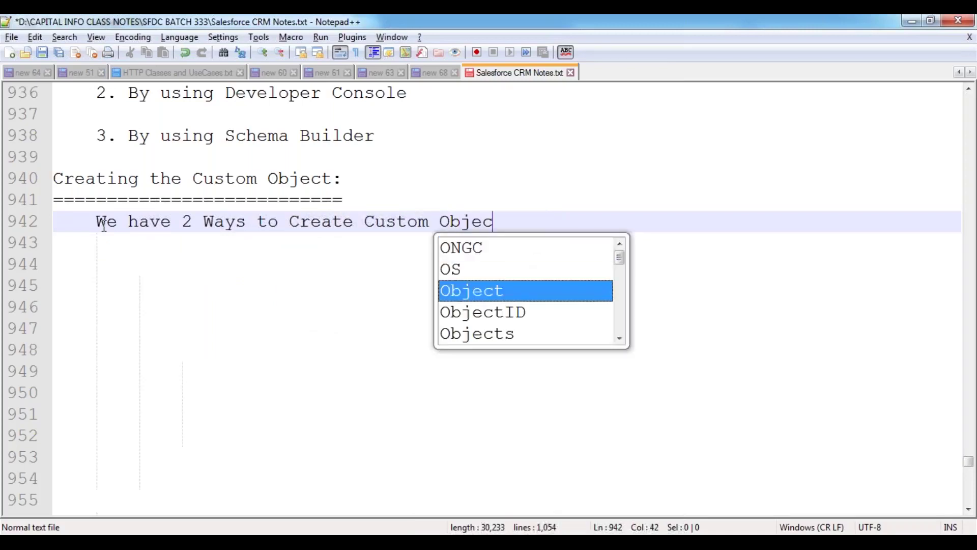
key(Return)
key(Return)
- List '1. By using Standard Navigation.' and '2. By using Schema Builder.', then save the notes
key(Tab)
text(1.)
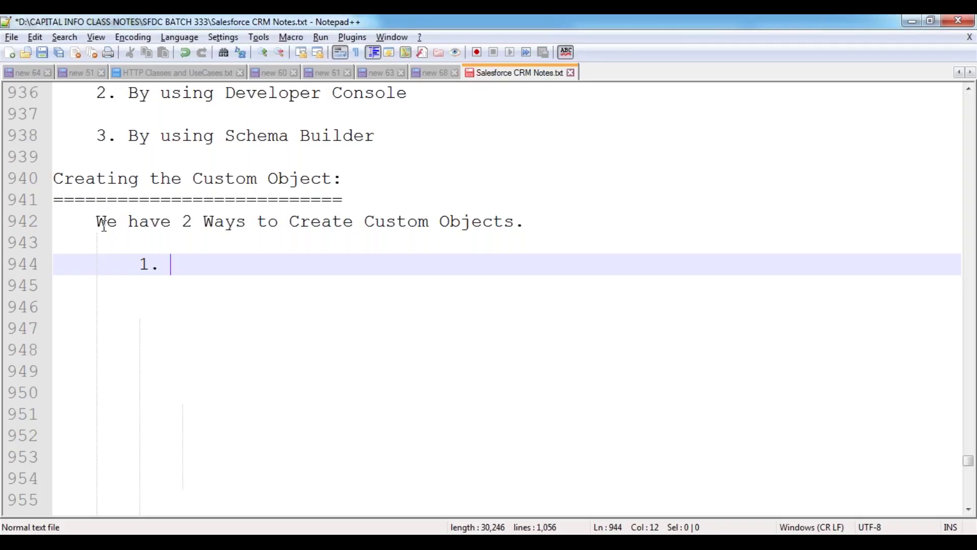
text(By using St)
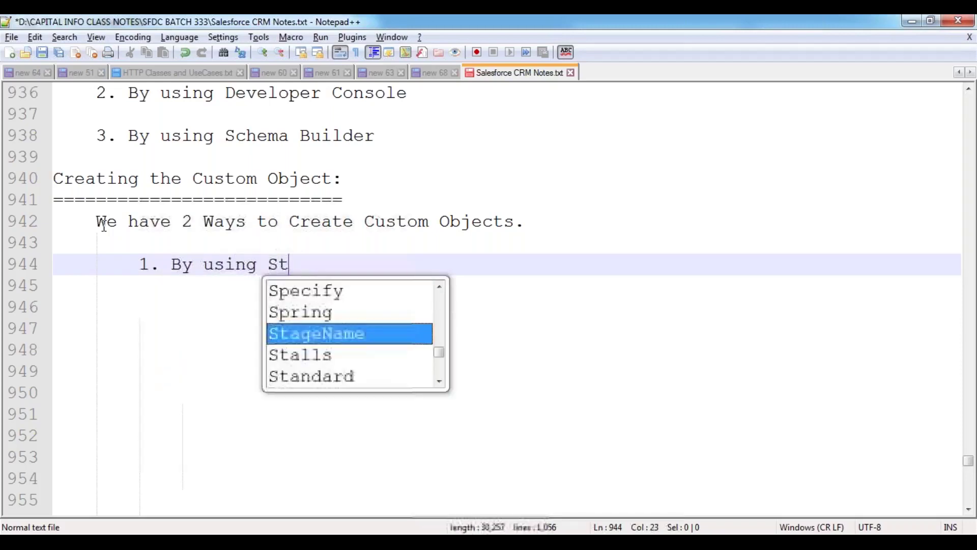
text(andard N)
text(vigation.)
key(Left)
key(Left)
key(Left)
key(Left)
key(Left)
key(Left)
key(Left)
key(Left)
key(Left)
text(a)
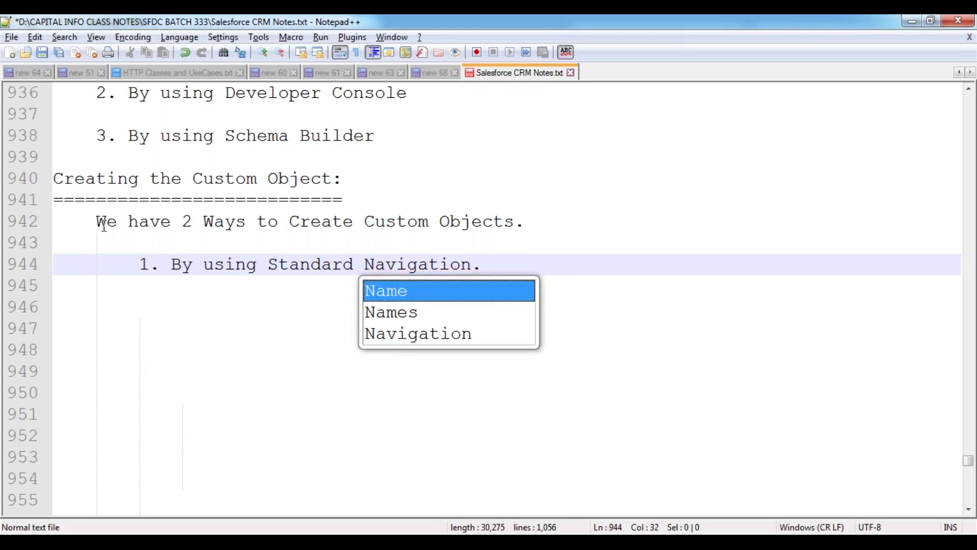
key(End)
key(Return)
key(Return)
text(2. )
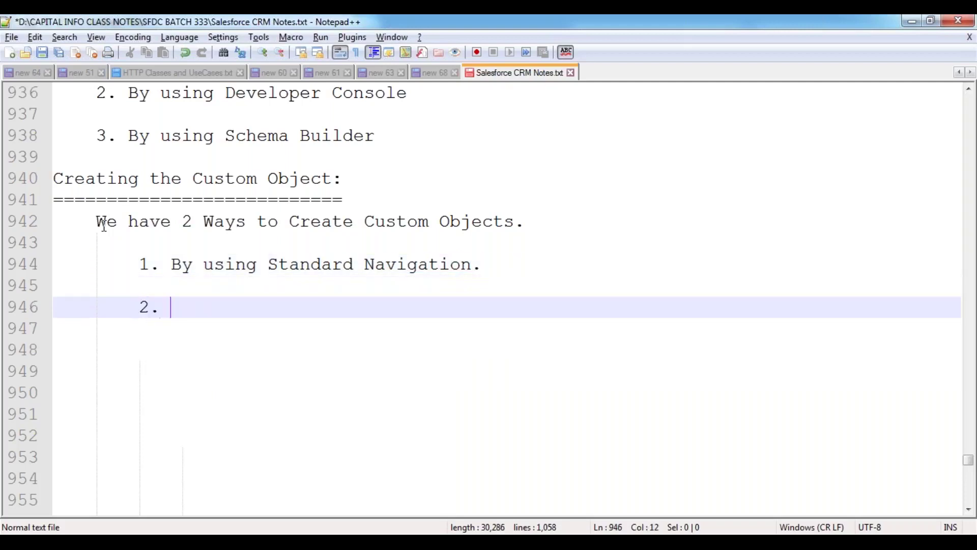
text(By using Sch)
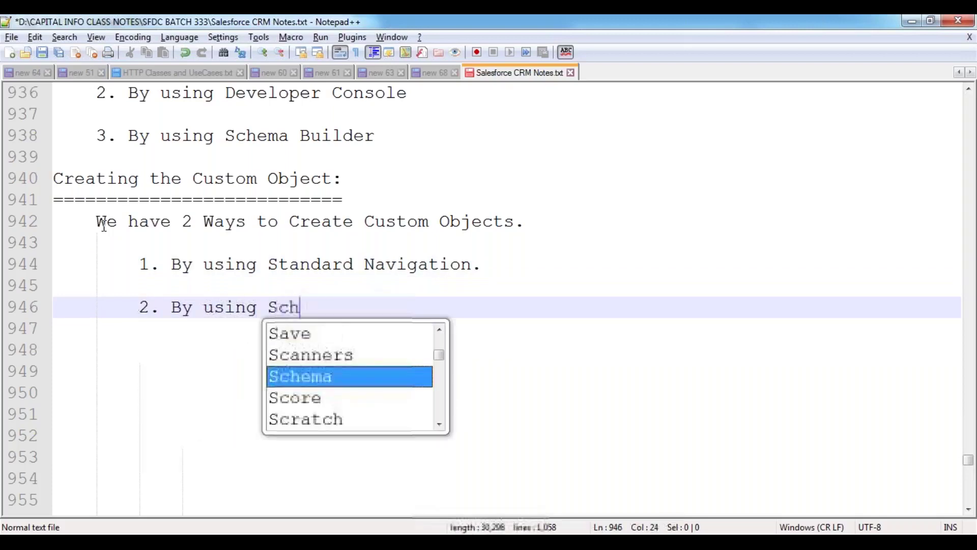
text(ema Builder.)
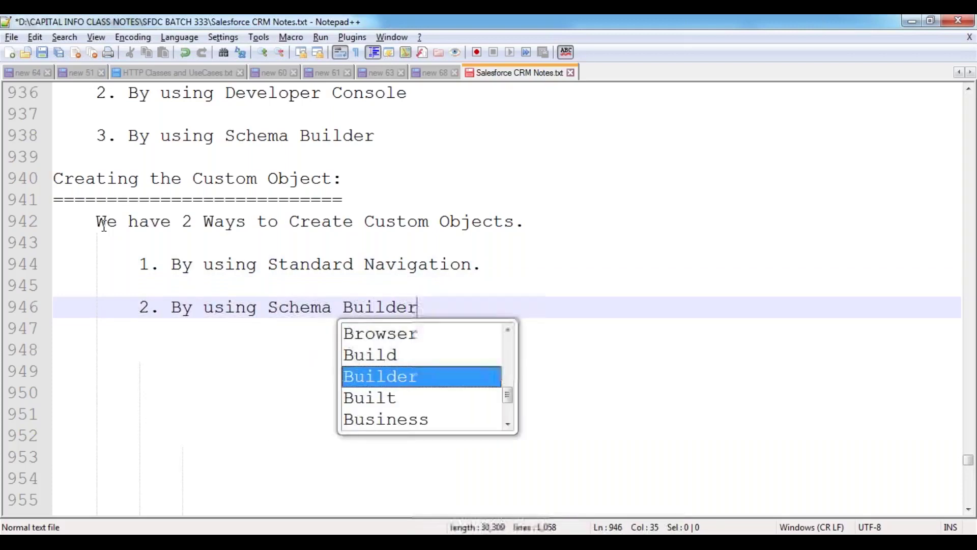
key(Return)
key(Return)
key(BackSpace)
key(BackSpace)
key(ctrl+s)
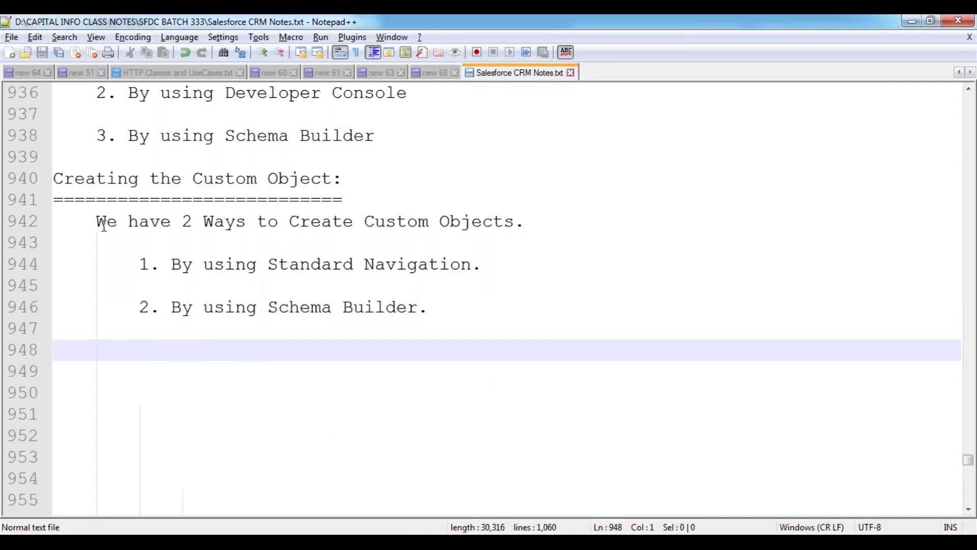
key(Tab)
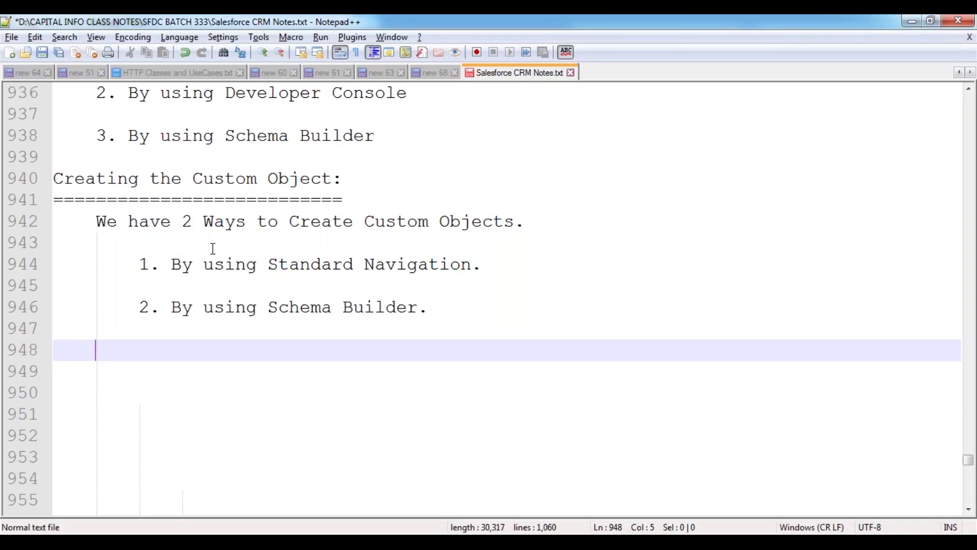
drag(269, 264, 472, 264)
drag(269, 307, 172, 312)
click(430, 308)
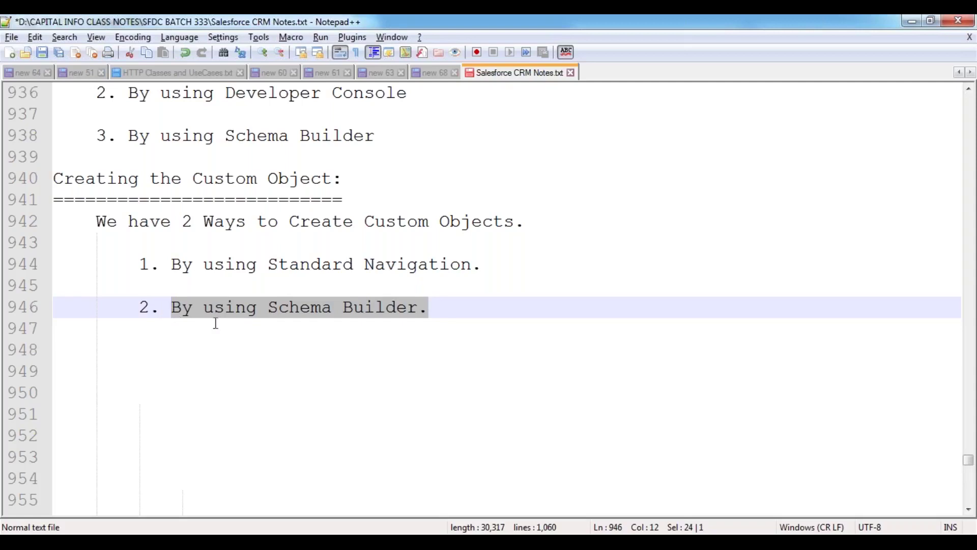
click(281, 321)
drag(268, 308, 420, 308)
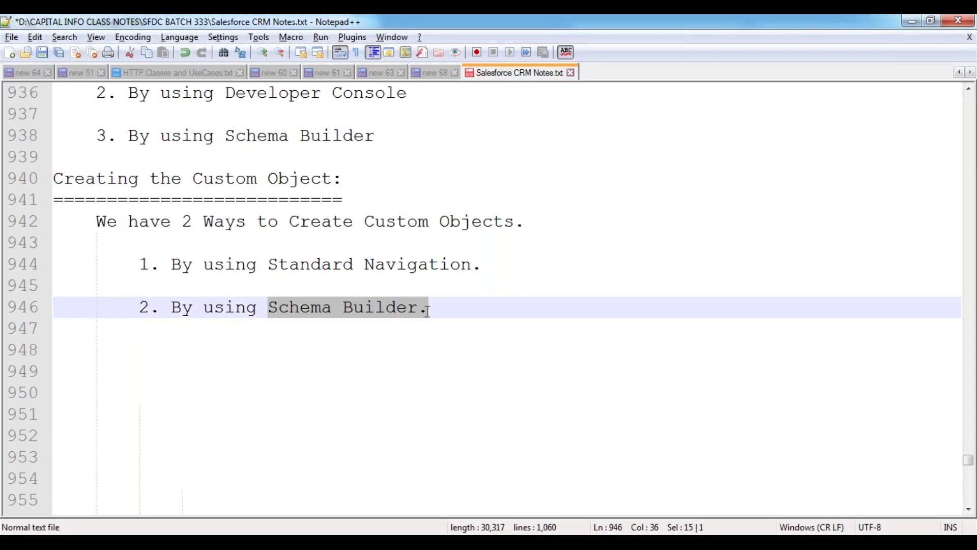
click(270, 281)
drag(269, 266, 479, 267)
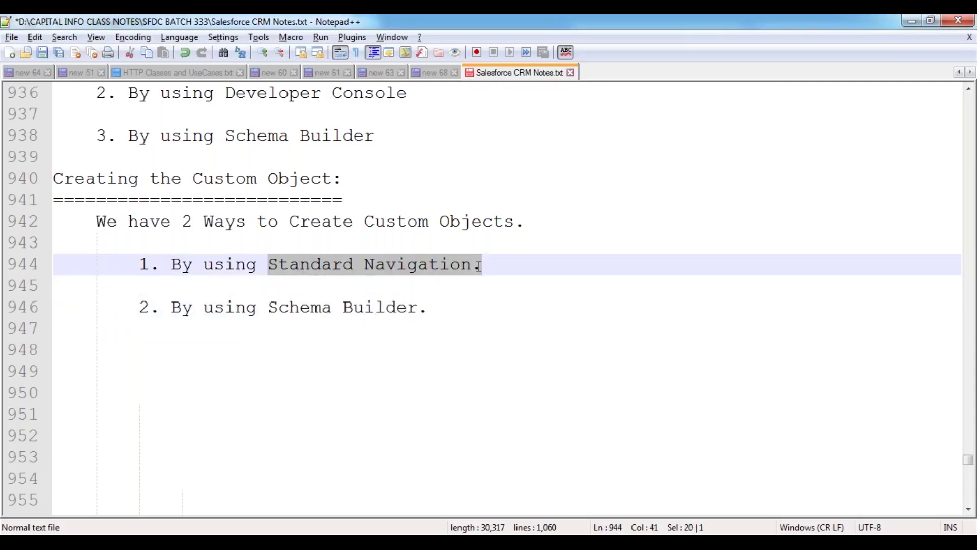
click(299, 307)
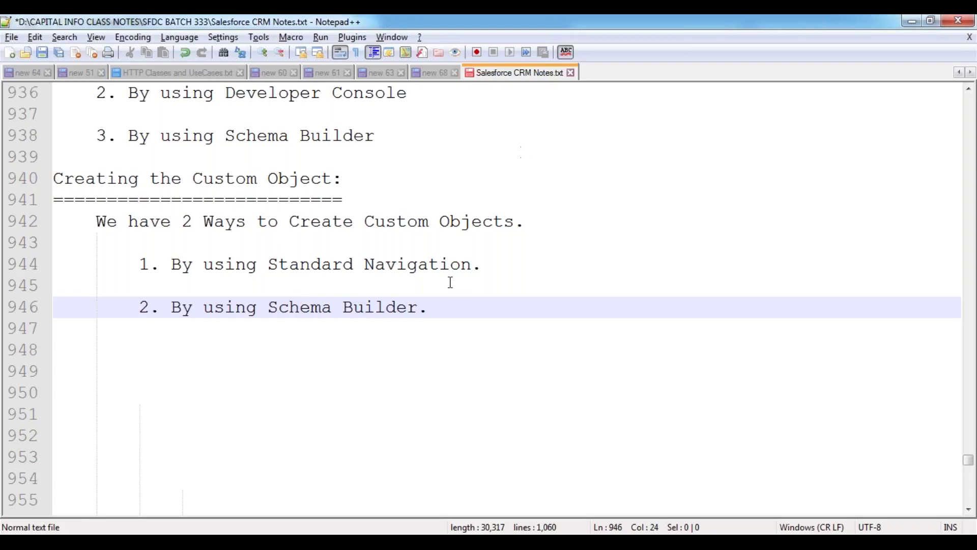
key(alt+Tab)
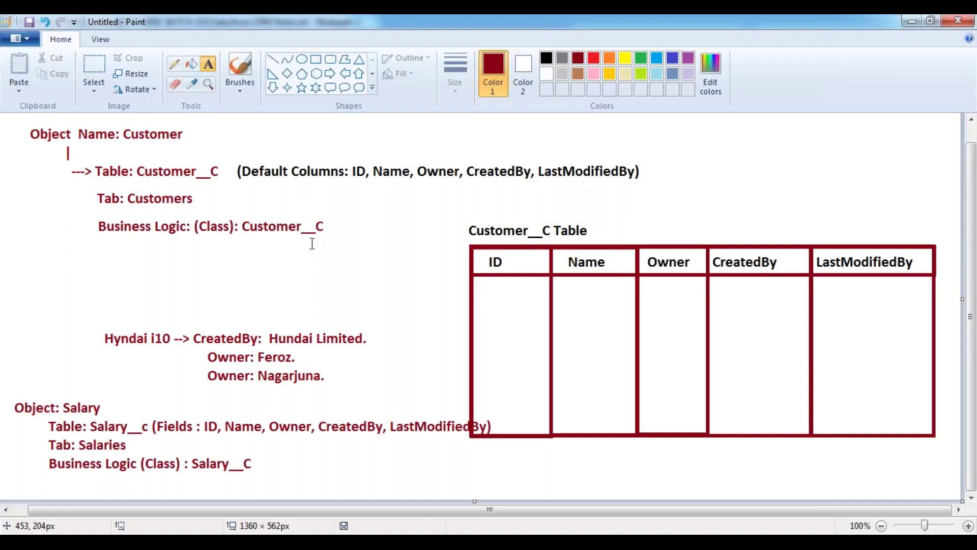
key(alt+Tab)
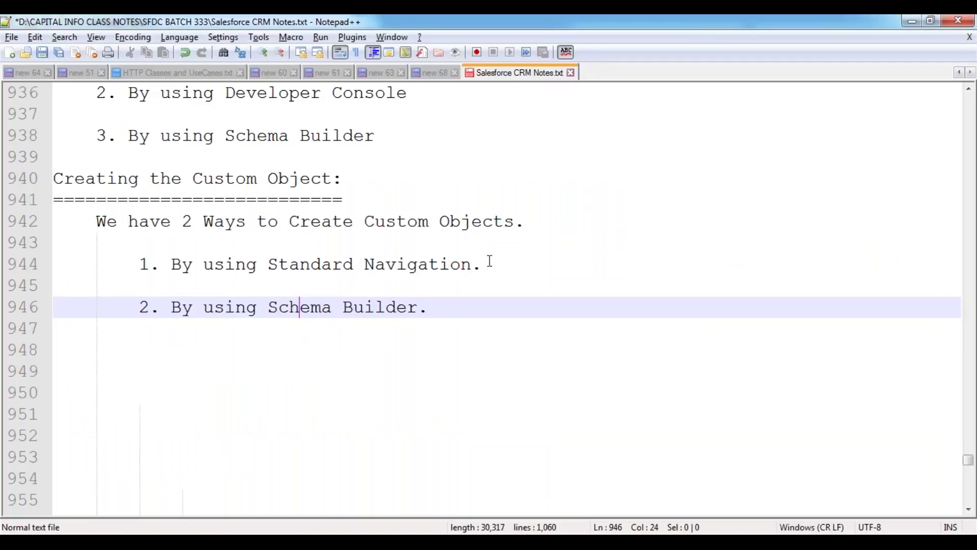
- Add the indented path 'Setup --> Build --> Create --> Objects --> New Custom object.' below Standard Navigation and save
click(490, 261)
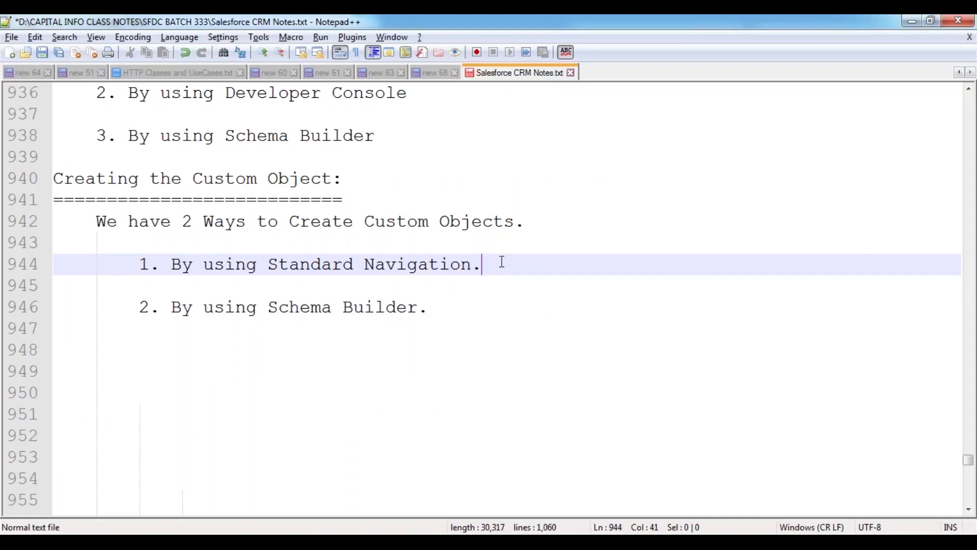
key(Return)
key(Tab)
text(Setup)
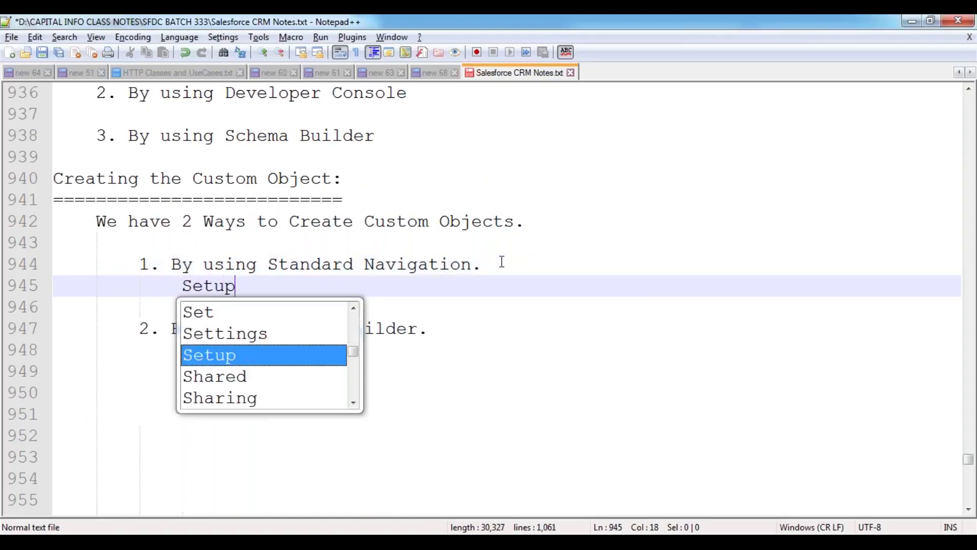
text( --> Buil)
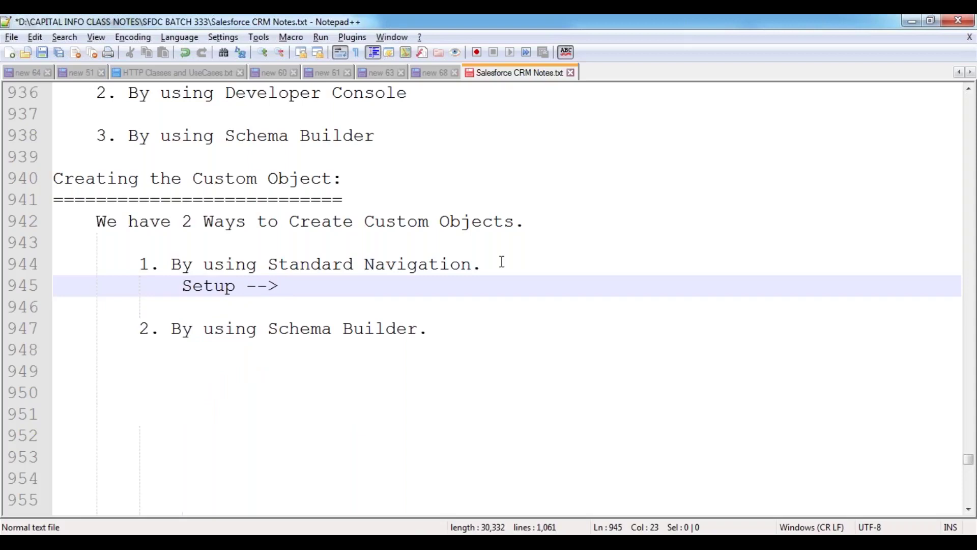
text(d --> Create --> Object)
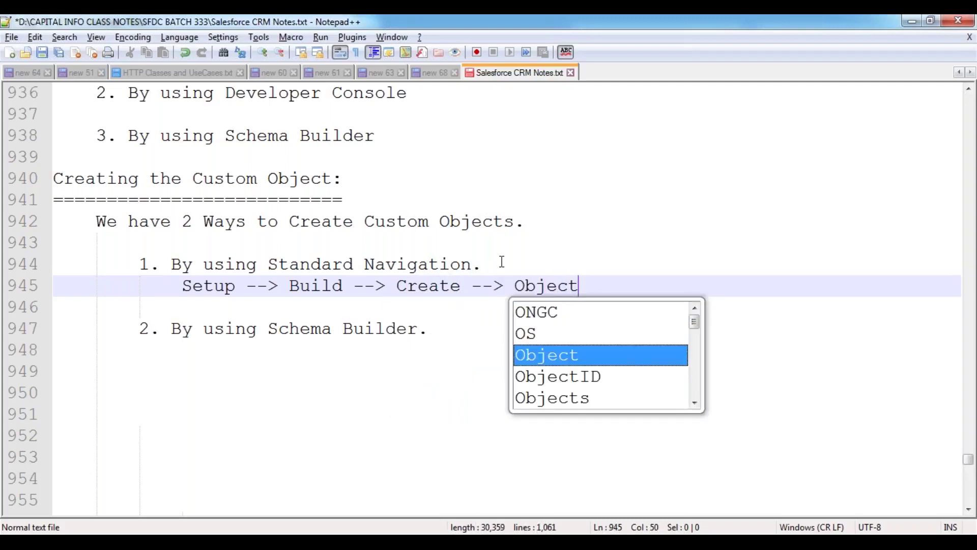
text(s --> )
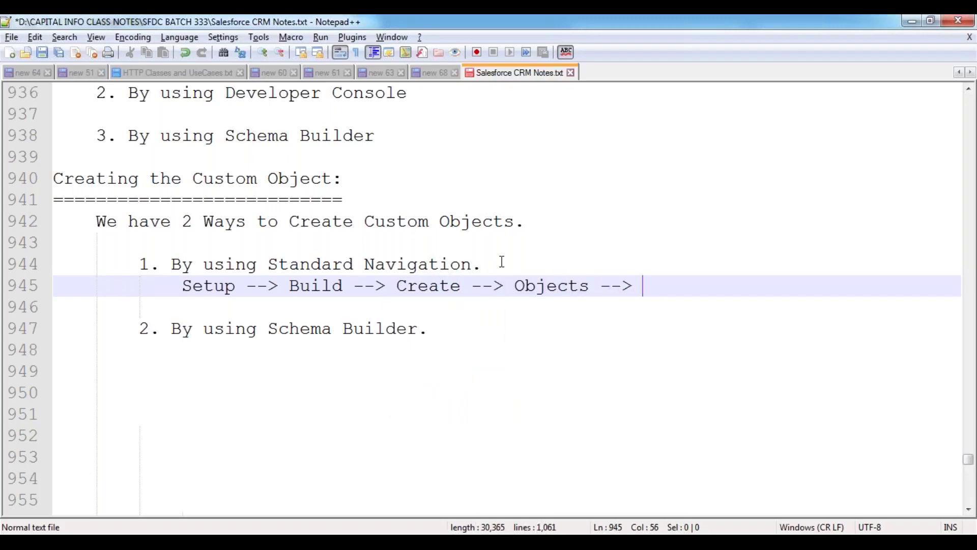
text(New )
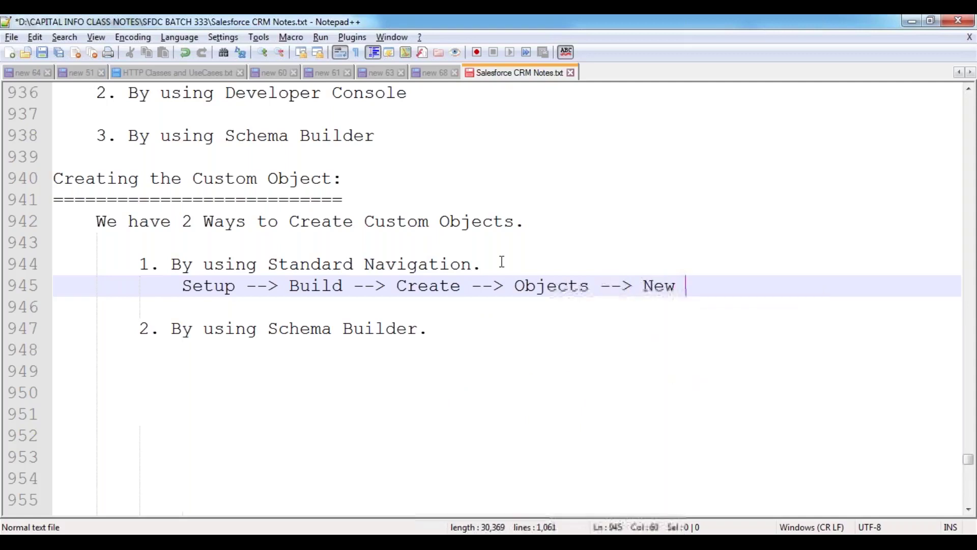
text(Custom obj)
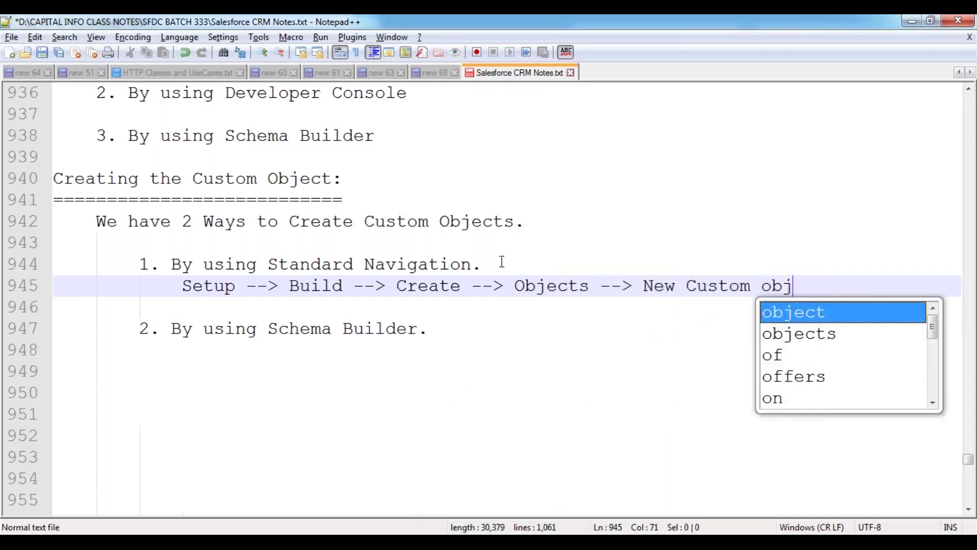
text(ect.)
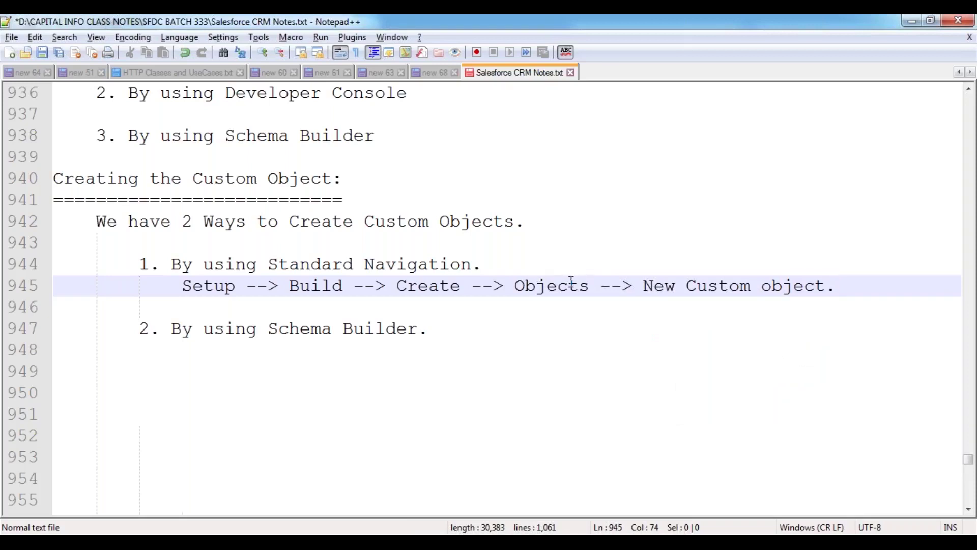
click(513, 265)
key(ctrl+s)
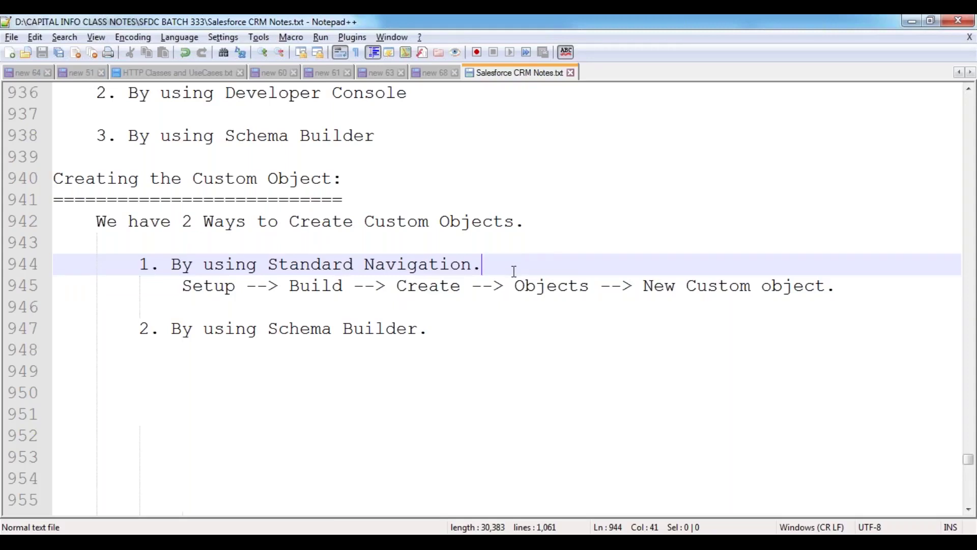
- Start an 'Ex:' example below the Setup path with the line 'Custom Object: Customer'
click(107, 371)
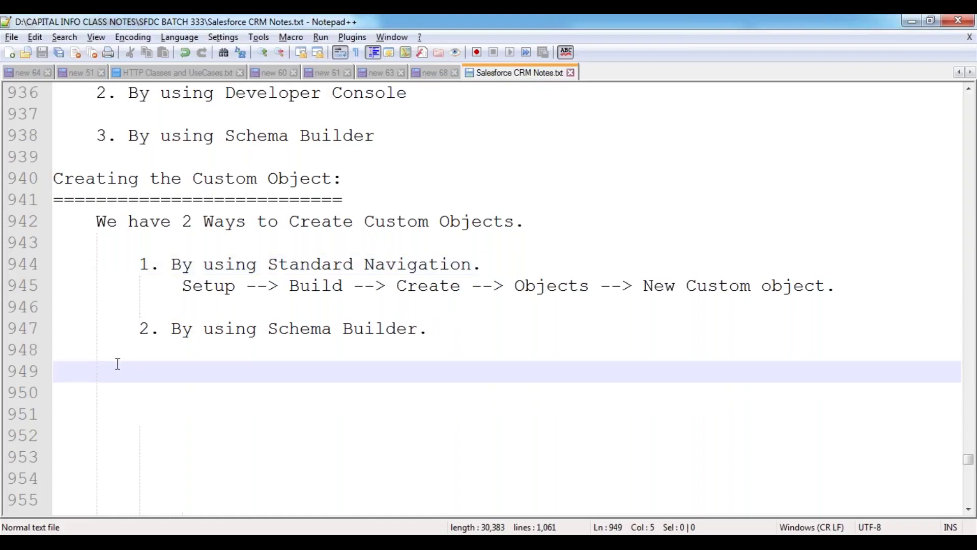
click(849, 288)
key(Return)
key(Return)
text(Ex:)
key(Return)
key(Tab)
text(Cus)
key(BackSpace)
key(BackSpace)
text(ustom Oj)
key(BackSpace)
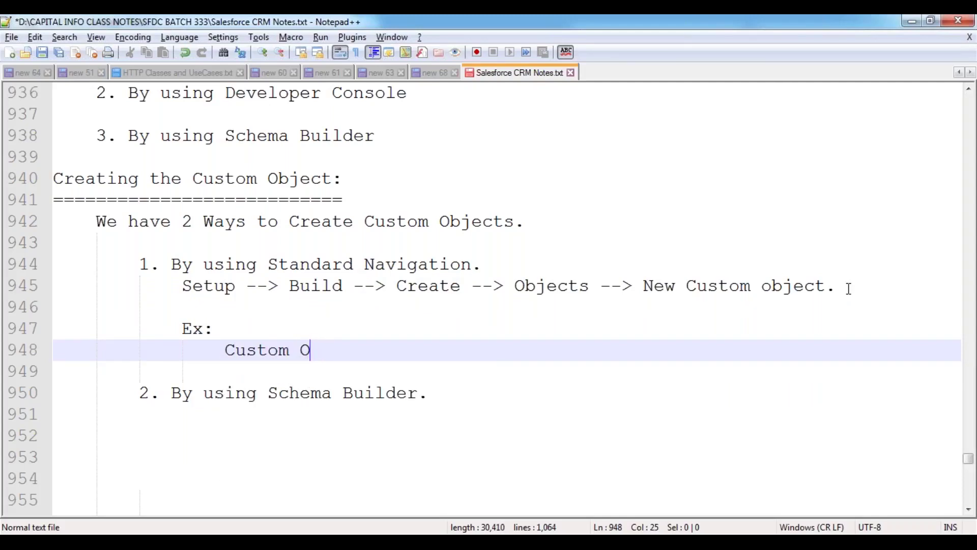
text(bject: Customer)
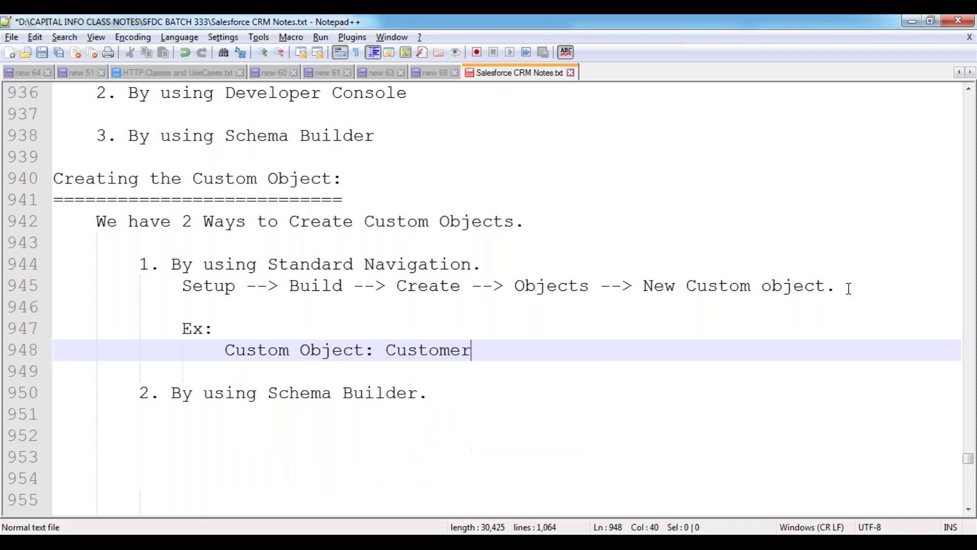
key(Return)
- Add 'Table : Customer__C', 'Tab : Customers' and 'Business Logic(Class) : Customer__C', then save
key(Tab)
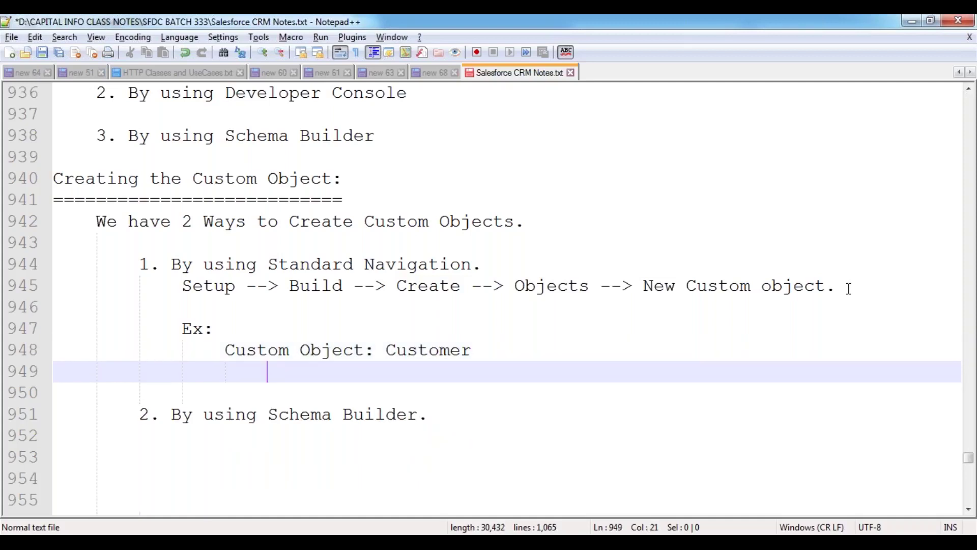
text(Table : )
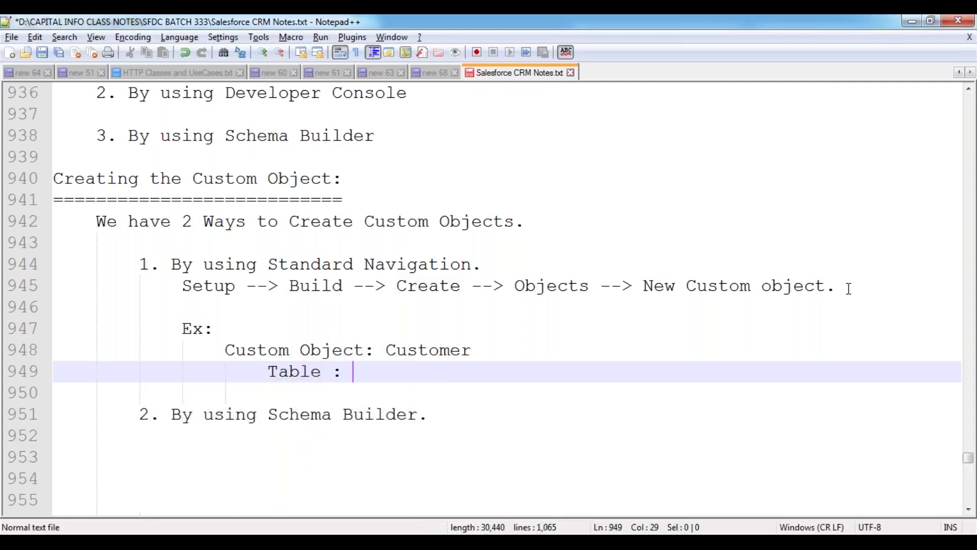
text(Customer)
key(Down)
key(Return)
key(Return)
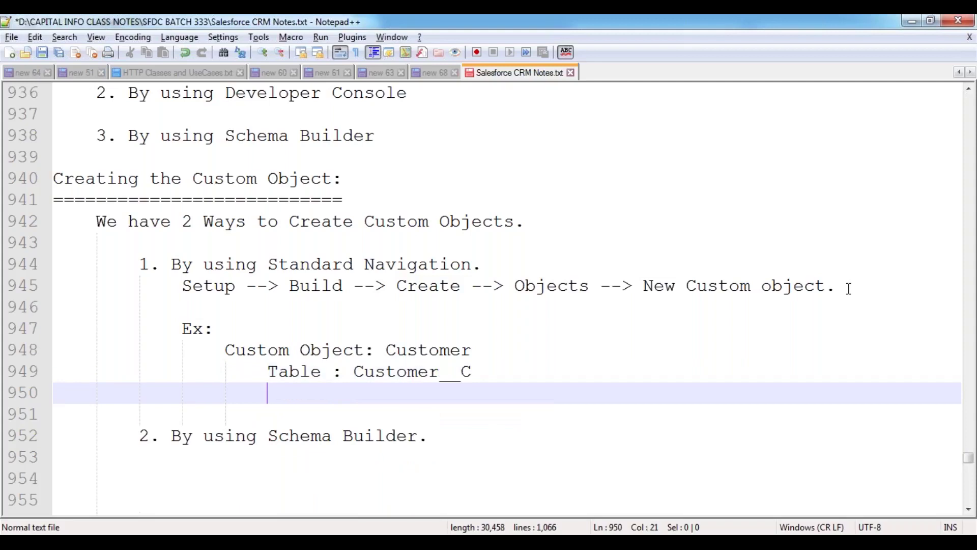
text(Tab : Customers)
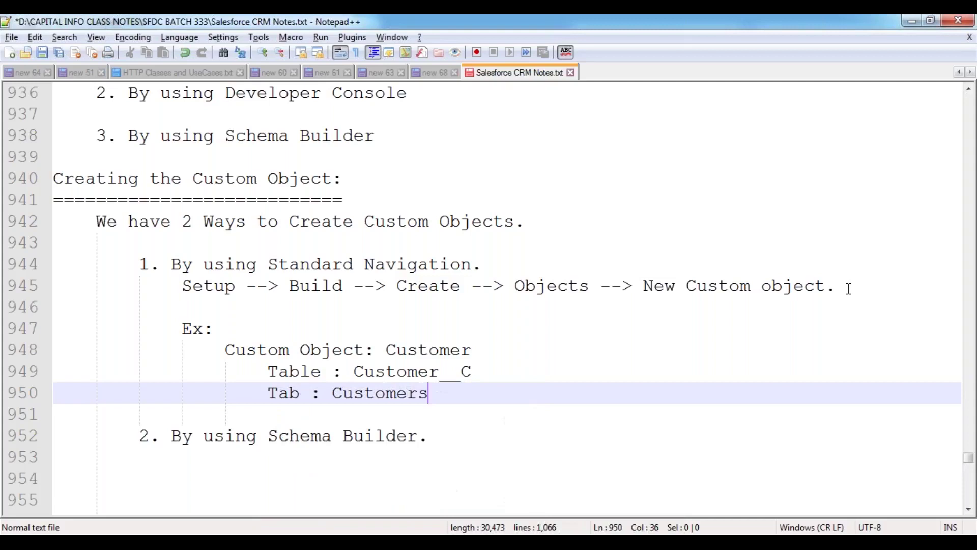
key(Return)
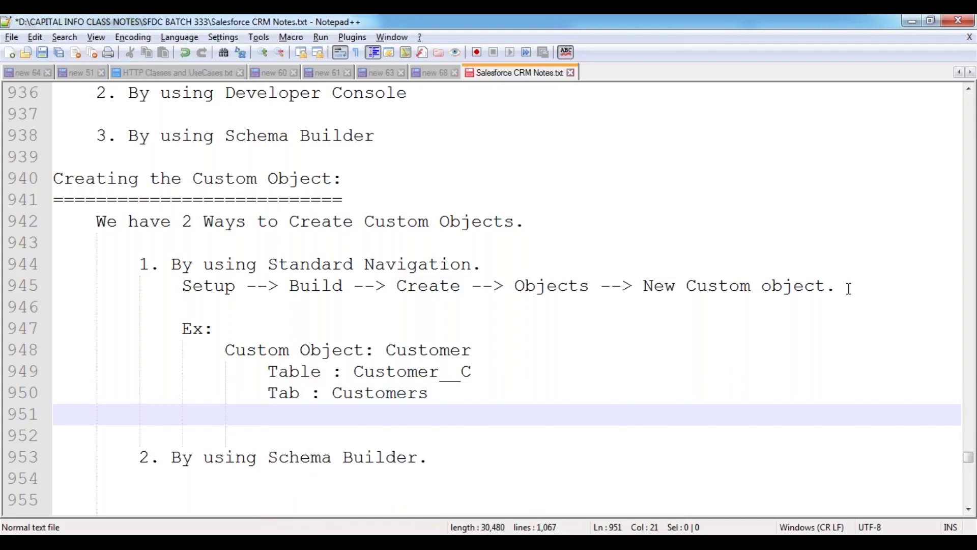
text(Business )
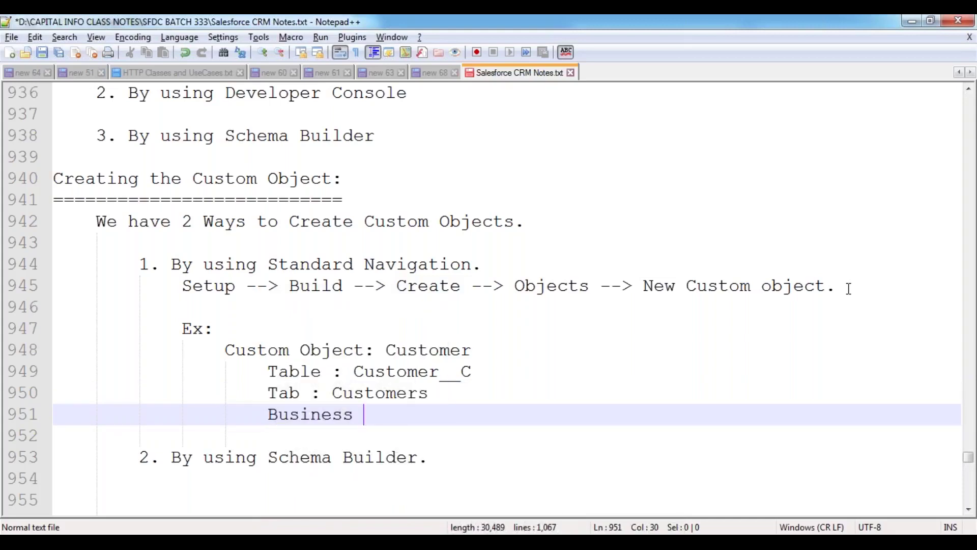
text(Logic(C)
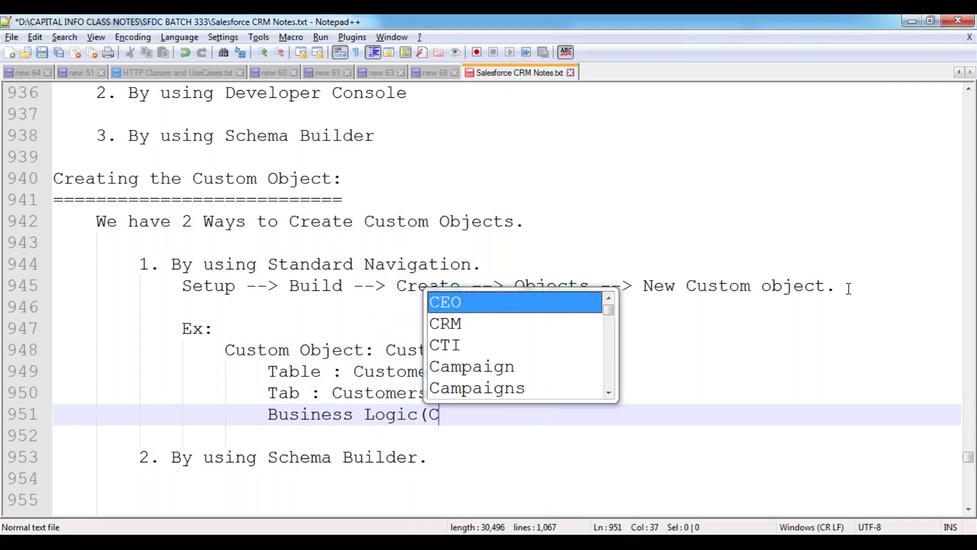
text(lass) : )
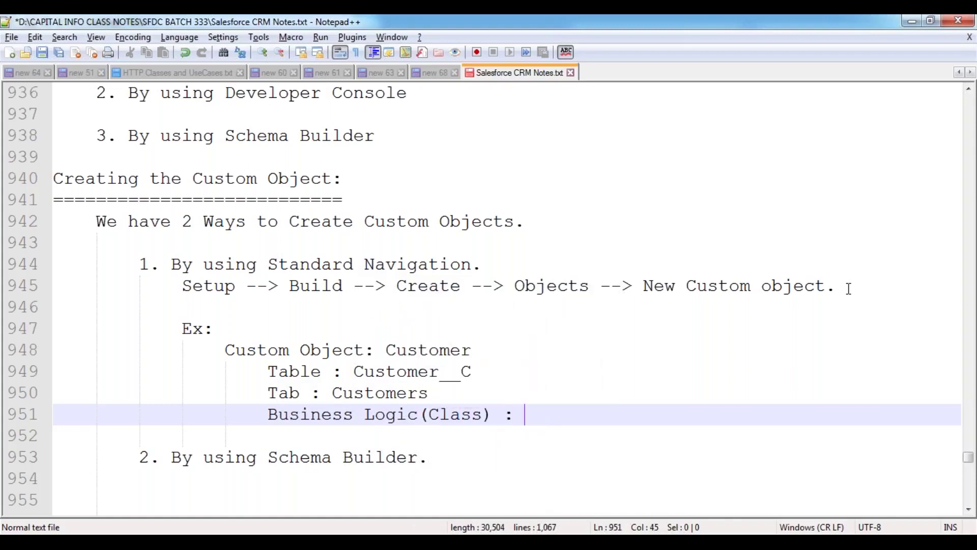
text(Cus)
key(Down)
key(Down)
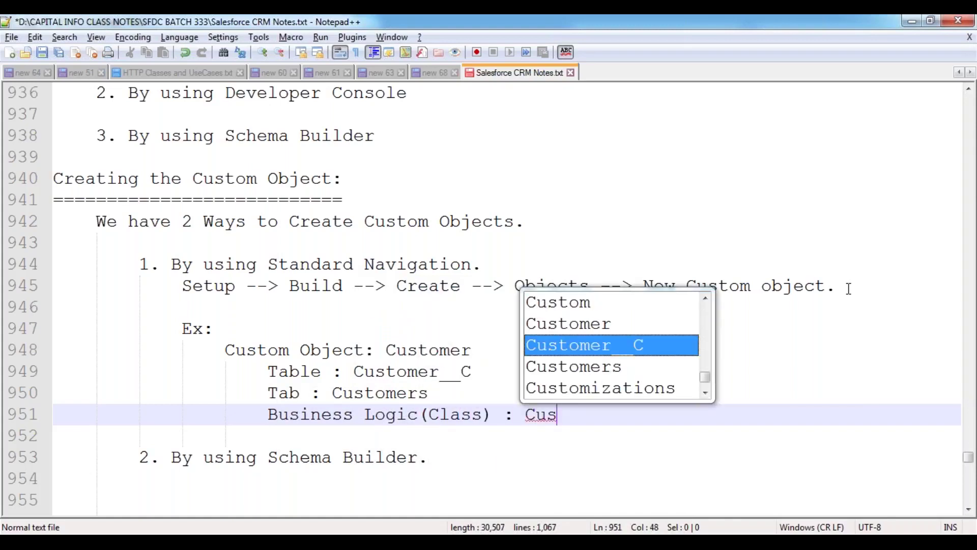
key(Return)
key(Down)
key(Down)
key(ctrl+s)
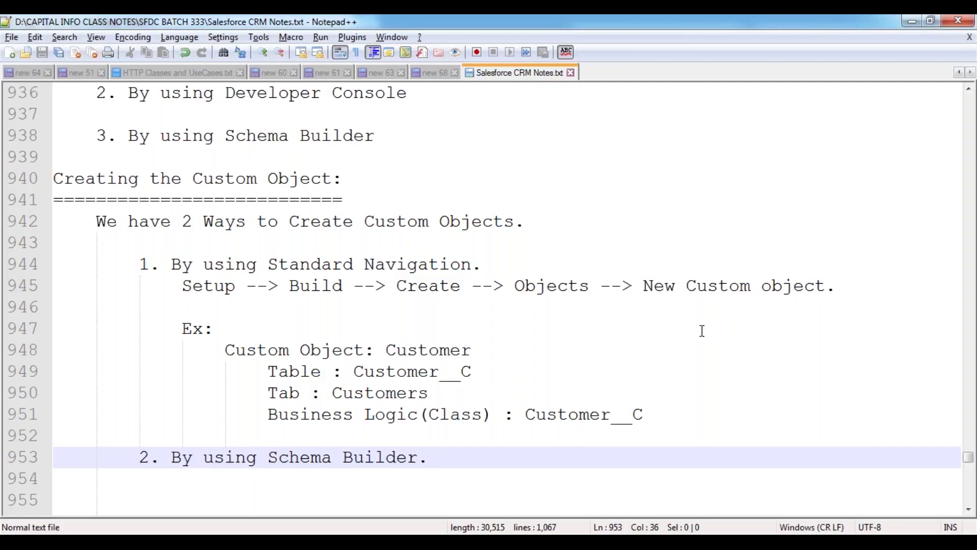
- Close the Developer Console and open Setup > Build > Create > Objects, which lists no custom objects
click(397, 413)
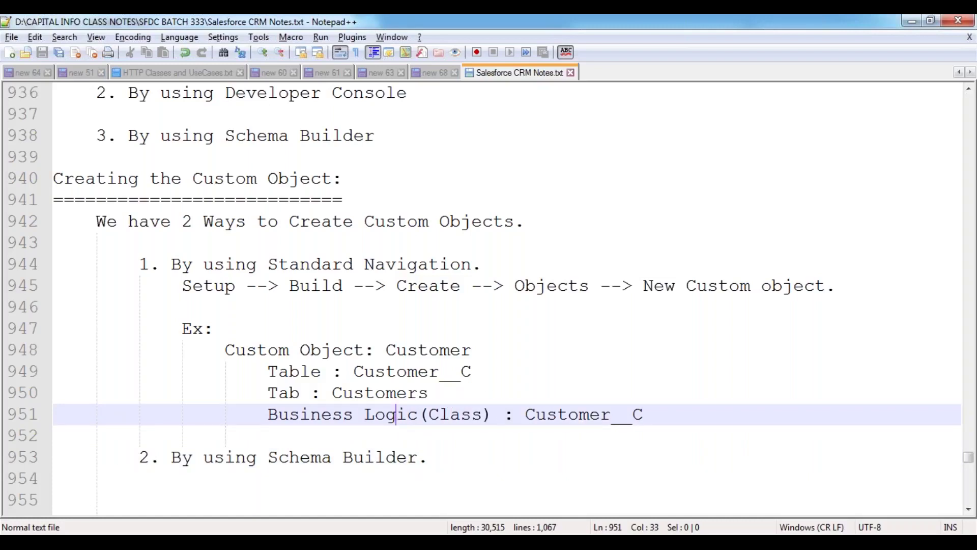
mouse_move(197, 482)
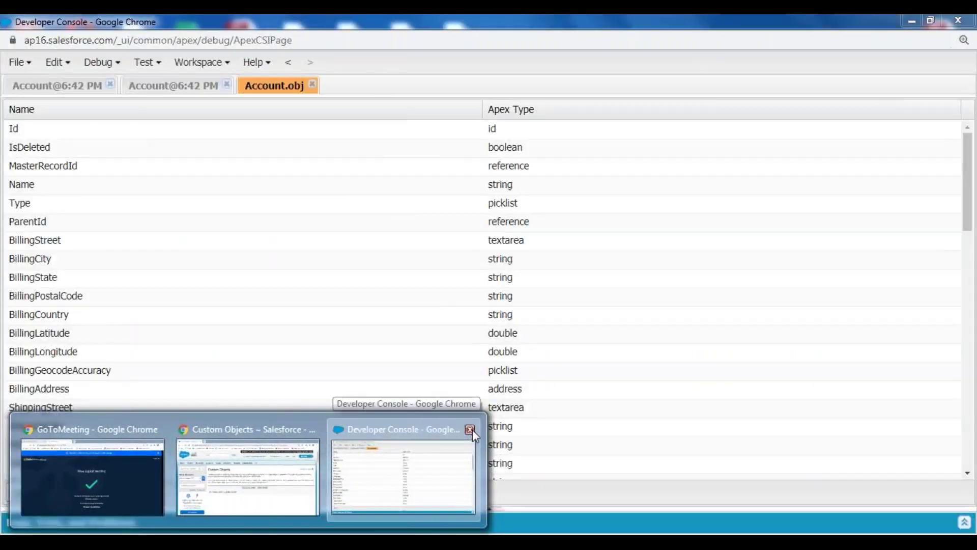
click(472, 430)
click(248, 475)
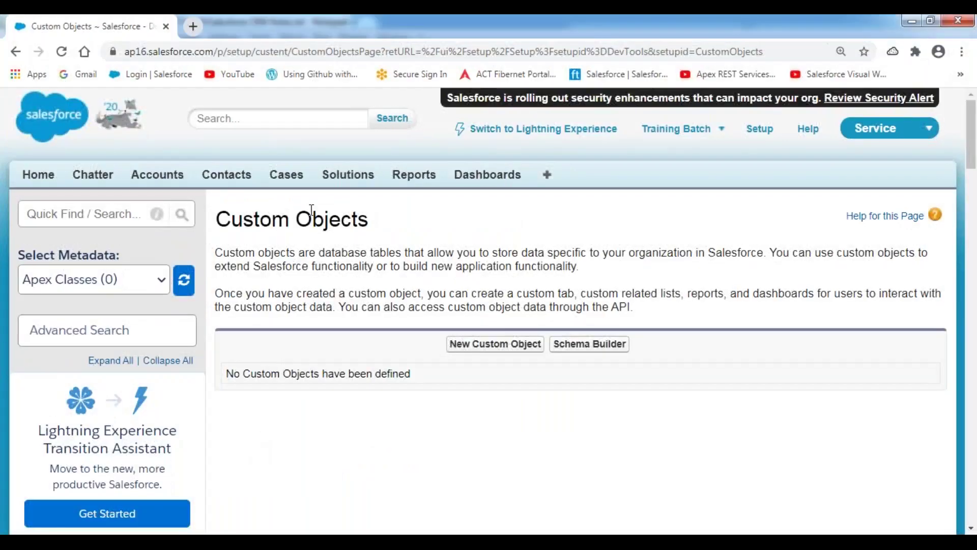
click(759, 129)
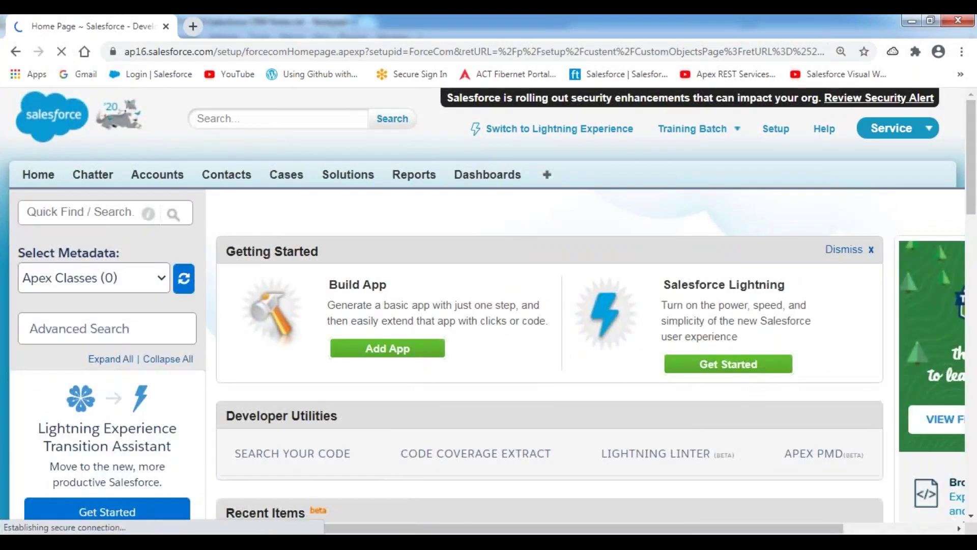
scroll(247, 371, down, 7)
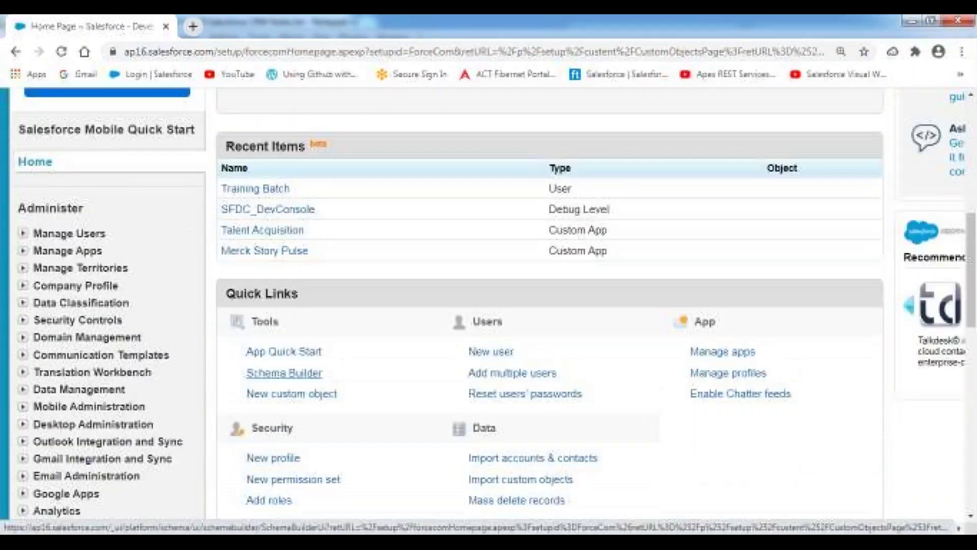
scroll(284, 372, down, 7)
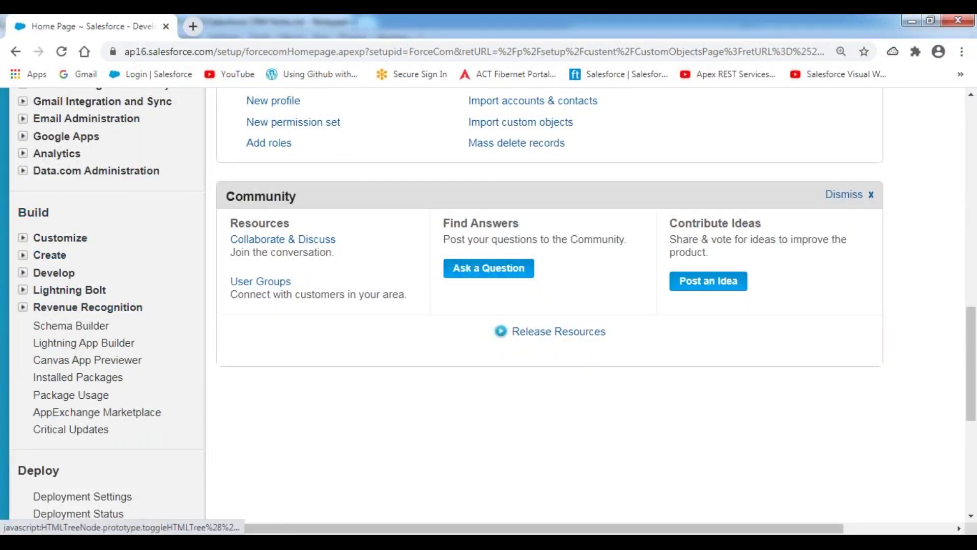
click(23, 256)
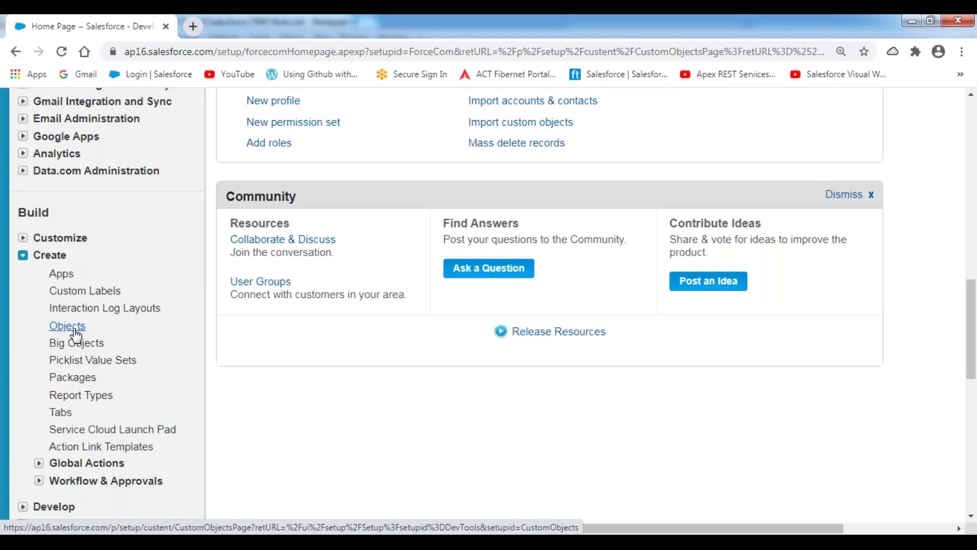
click(72, 330)
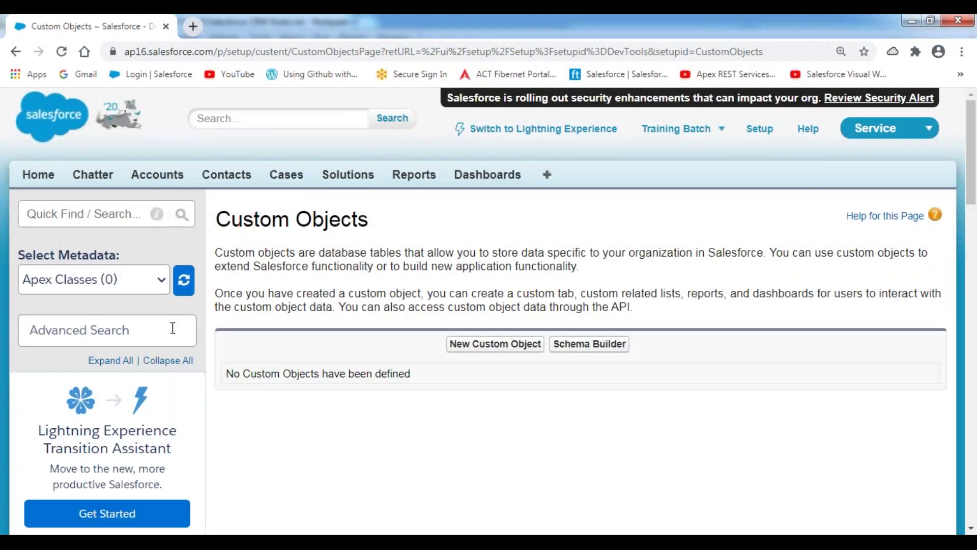
scroll(354, 320, down, 2)
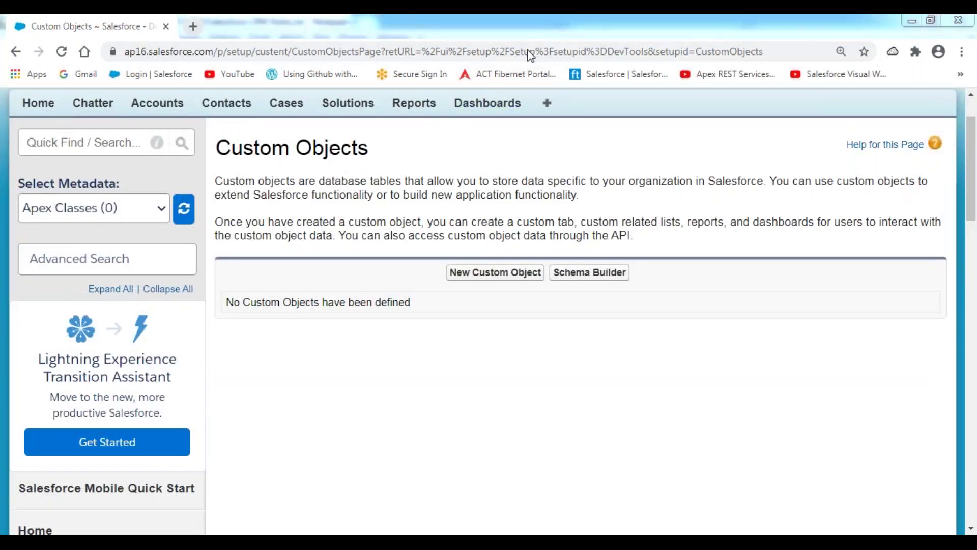
drag(445, 286, 629, 288)
mouse_move(579, 258)
mouse_down()
mouse_move(621, 280)
mouse_move(570, 293)
mouse_up()
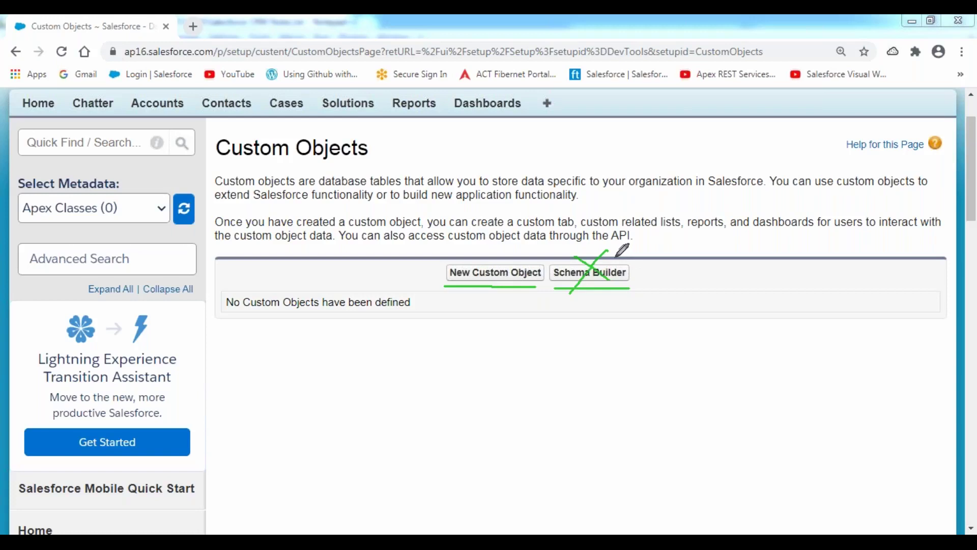
drag(473, 253, 498, 228)
drag(591, 251, 624, 218)
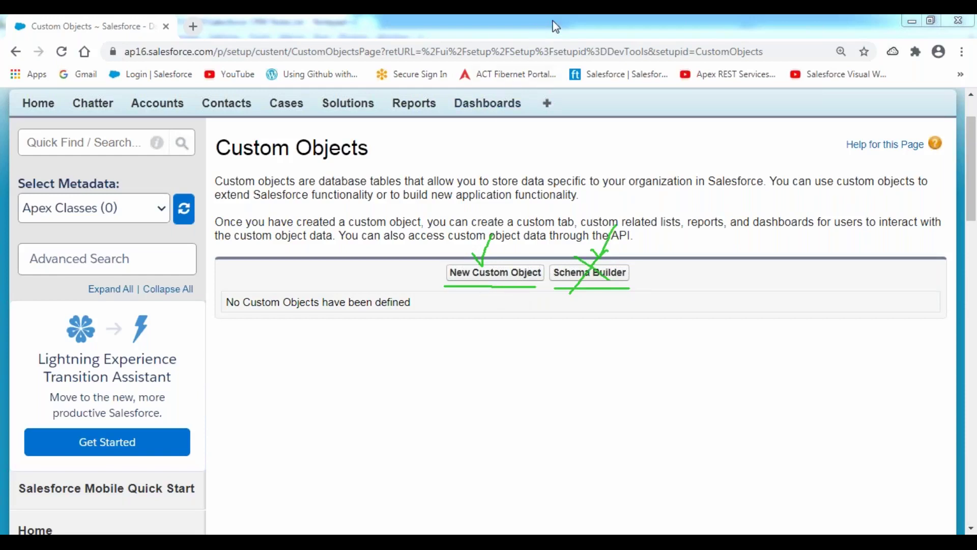
key(Escape)
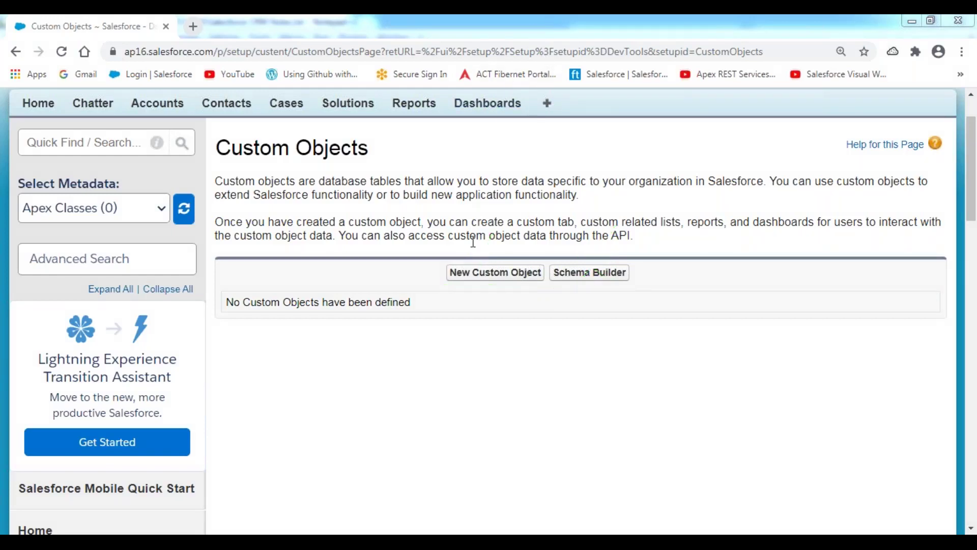
- Start a blank New Custom Object form and scroll through it before returning to the notes
click(488, 281)
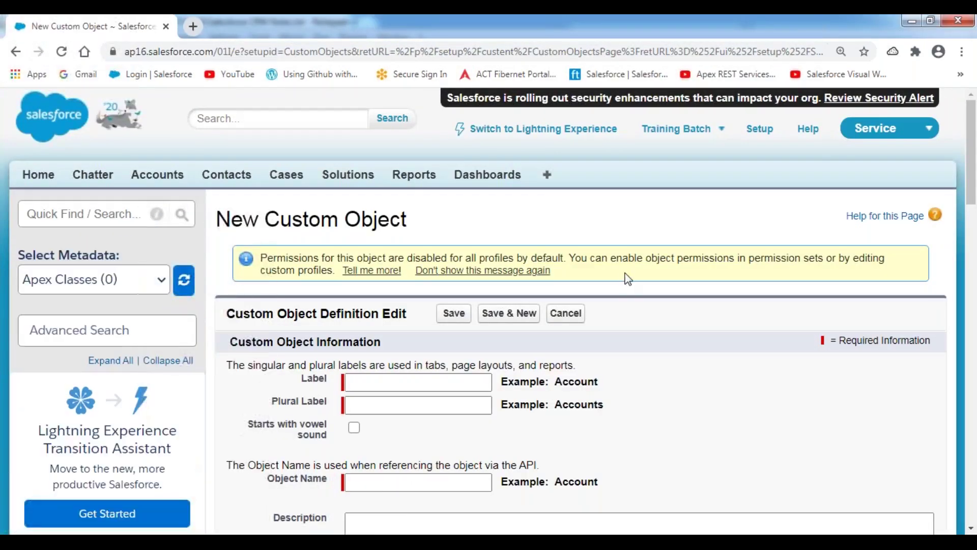
scroll(625, 275, down, 4)
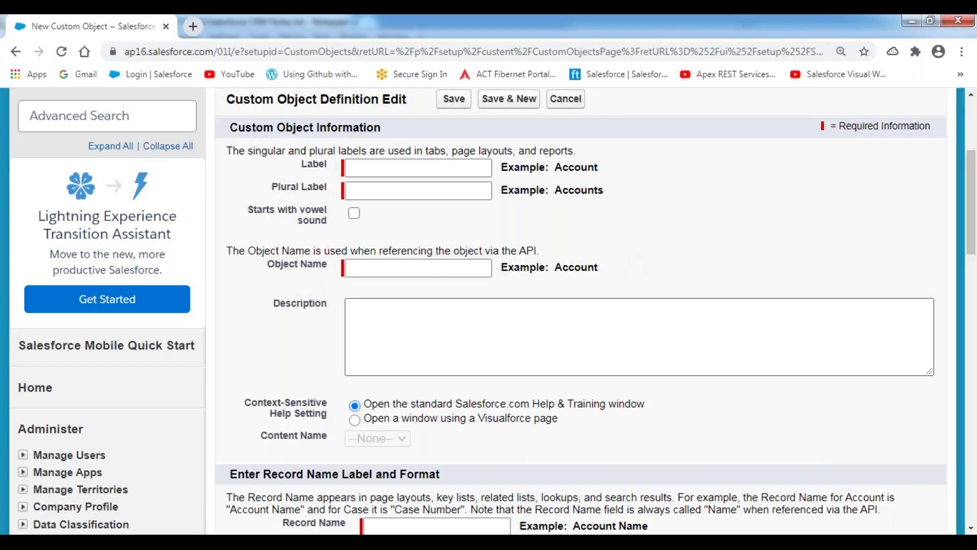
key(alt+Tab)
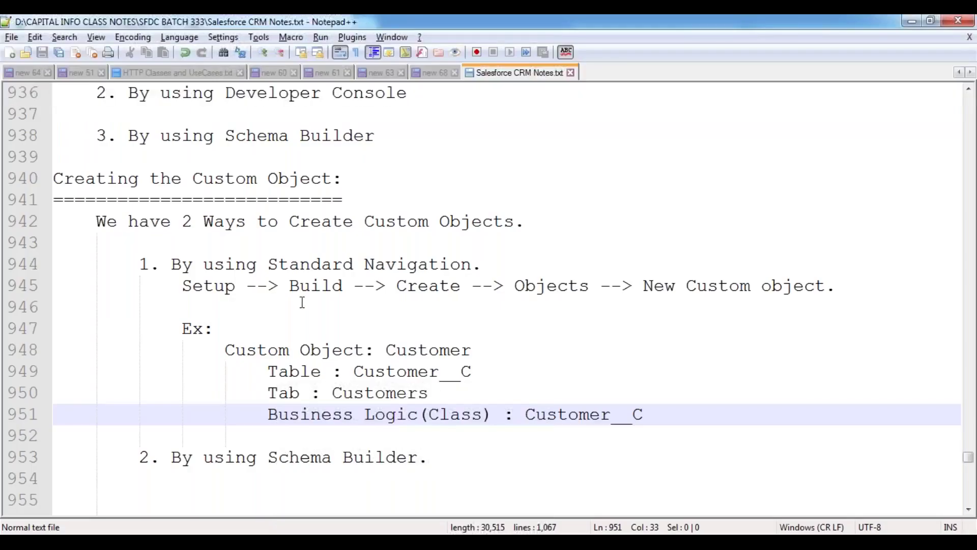
- Find the example object name 'Customer' in the notes, then go back to the blank form
scroll(366, 259, down, 2)
double_click(427, 221)
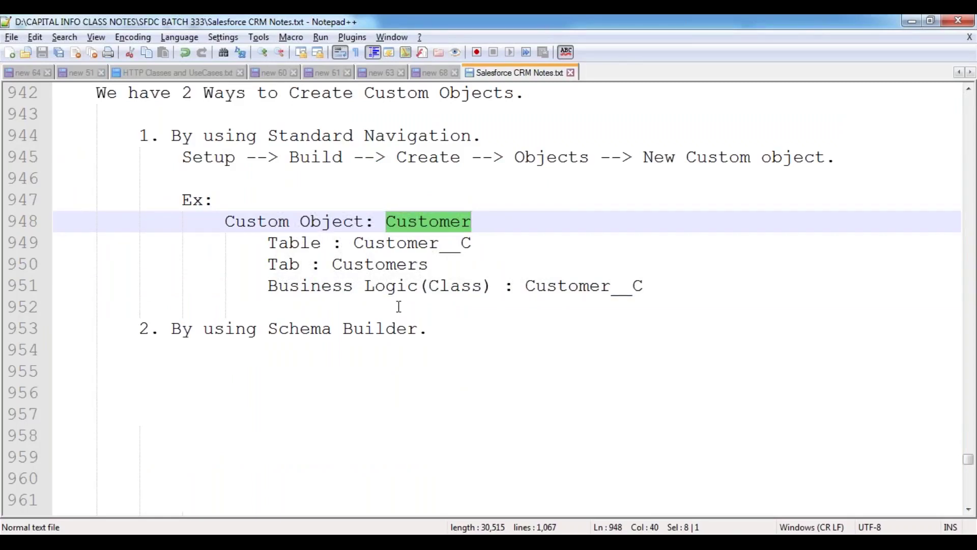
key(alt+Tab)
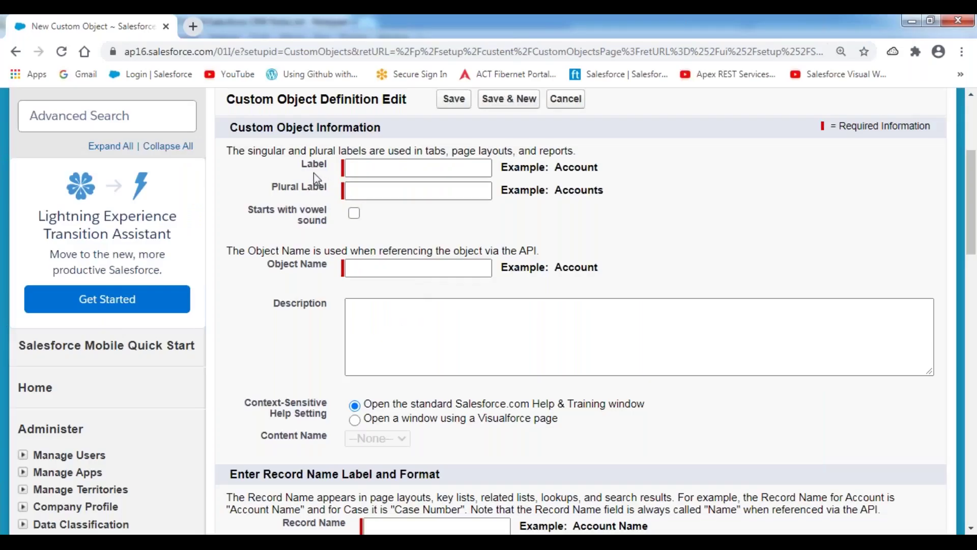
drag(300, 162, 326, 168)
drag(271, 187, 335, 196)
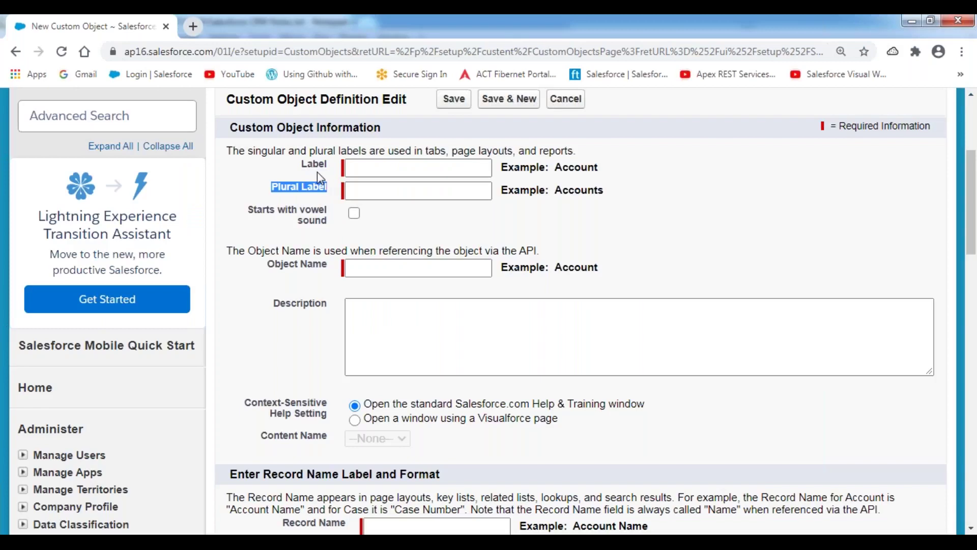
scroll(317, 172, up, 1)
scroll(309, 176, down, 1)
double_click(314, 164)
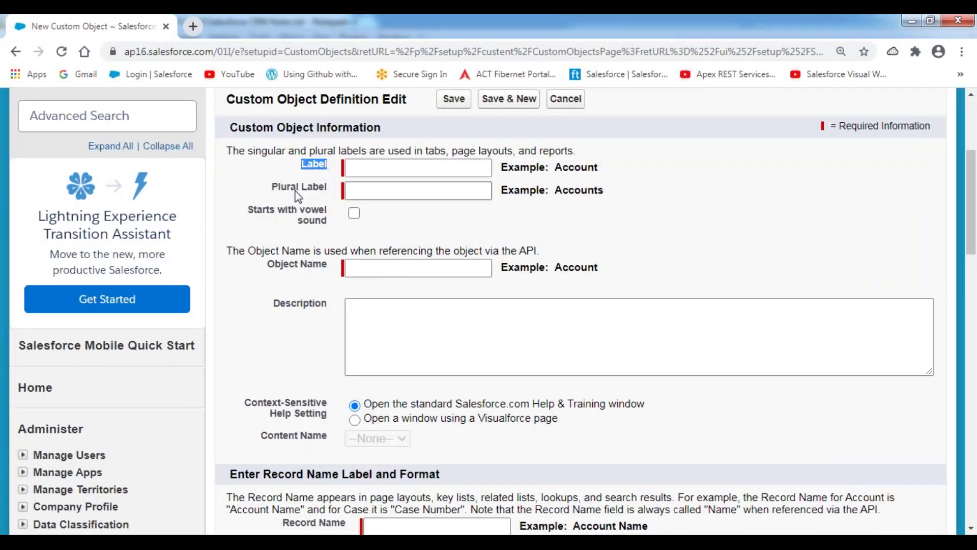
drag(276, 191, 346, 188)
drag(502, 167, 602, 169)
drag(554, 191, 614, 192)
double_click(328, 166)
drag(261, 186, 330, 190)
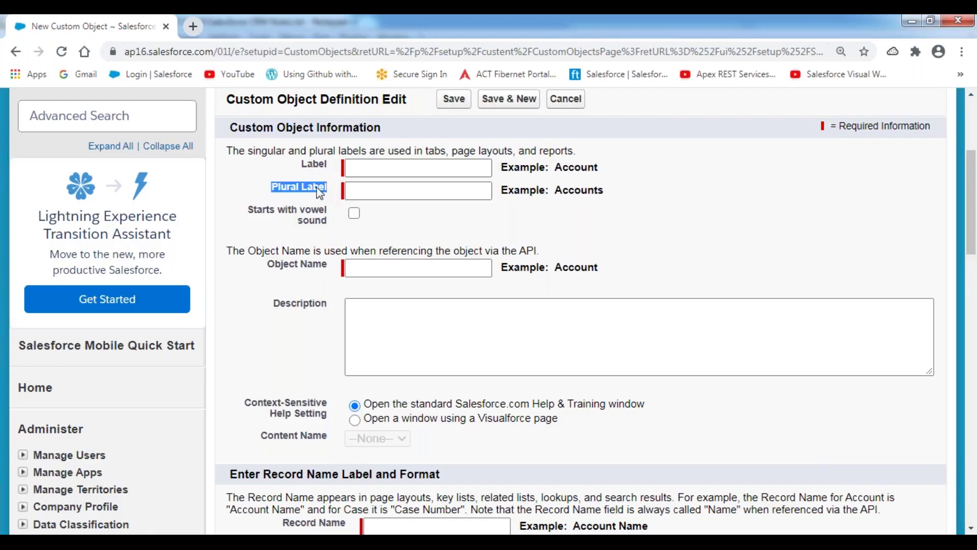
click(227, 167)
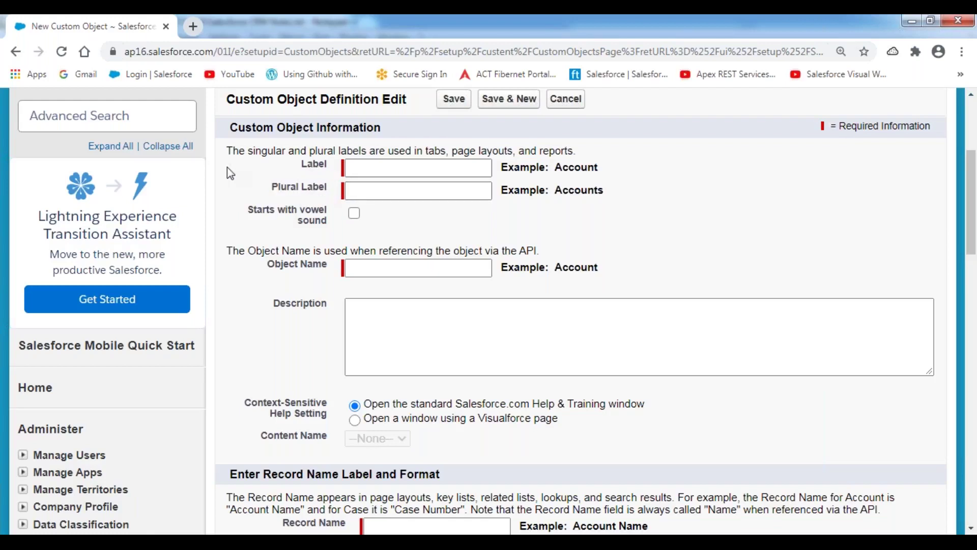
double_click(576, 169)
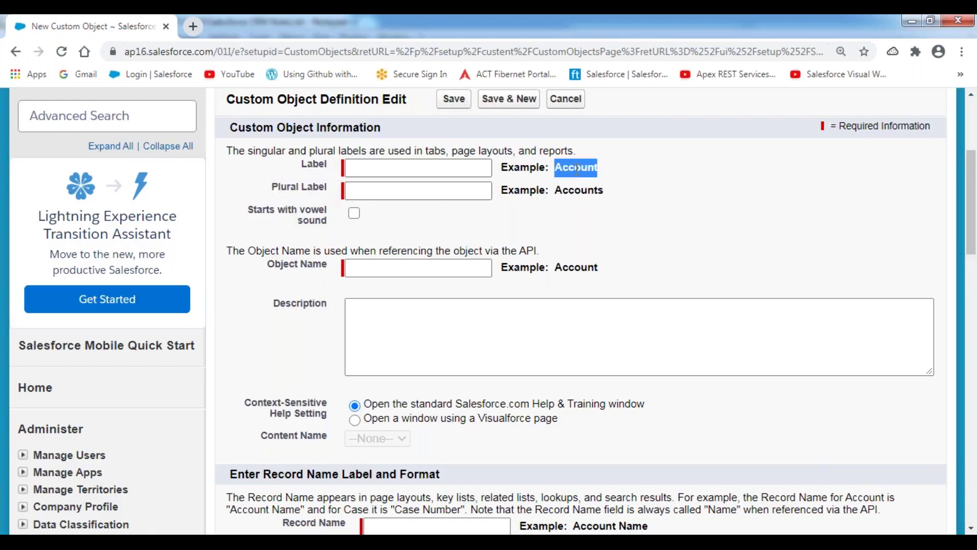
double_click(589, 193)
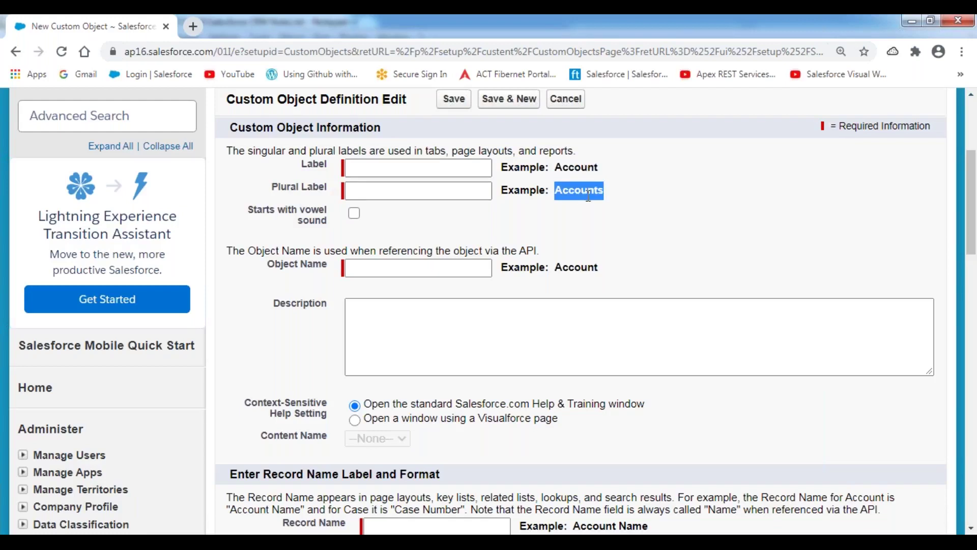
double_click(576, 168)
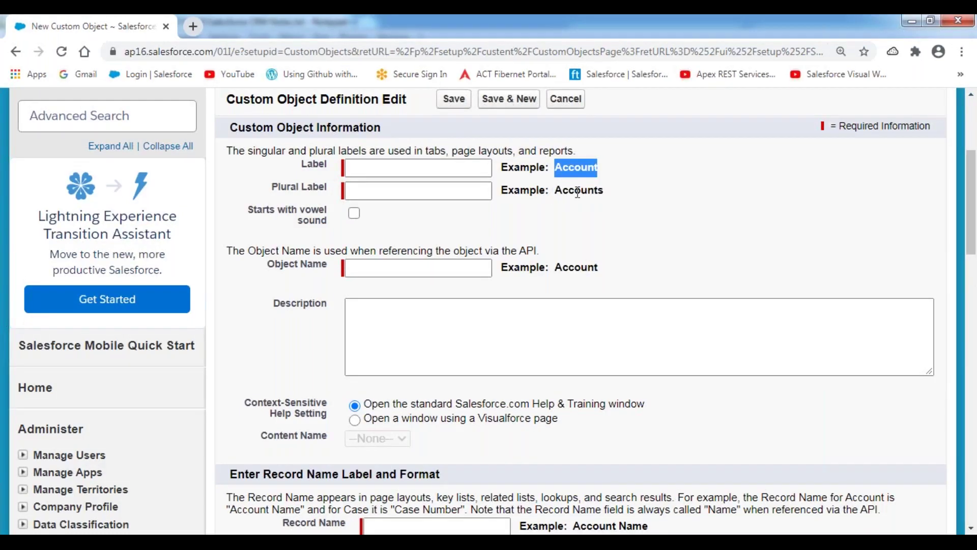
double_click(579, 191)
double_click(576, 168)
double_click(580, 190)
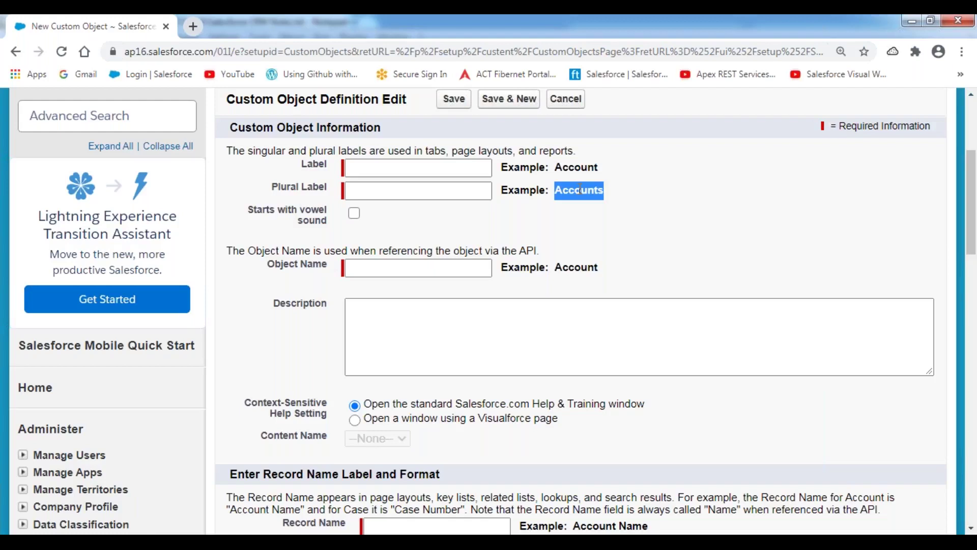
click(378, 166)
text(Customer)
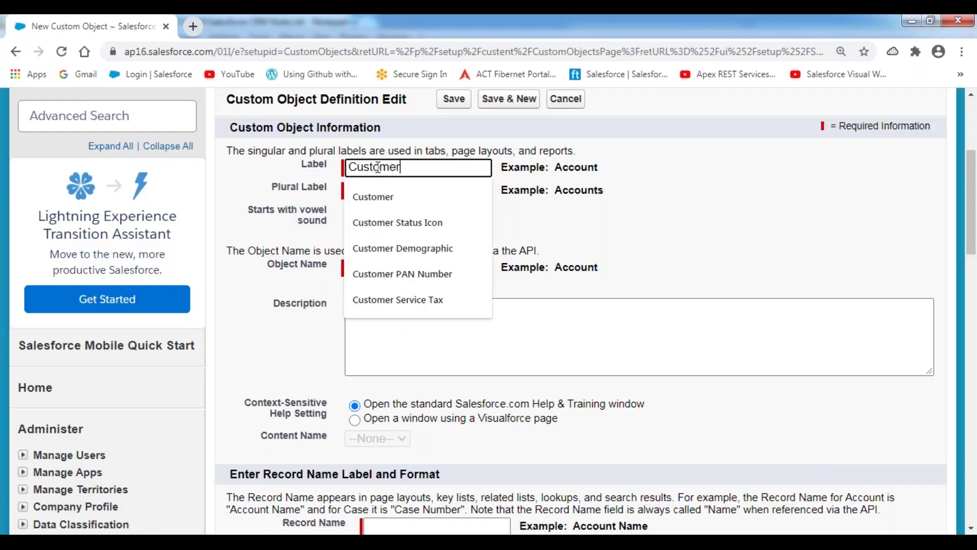
key(Tab)
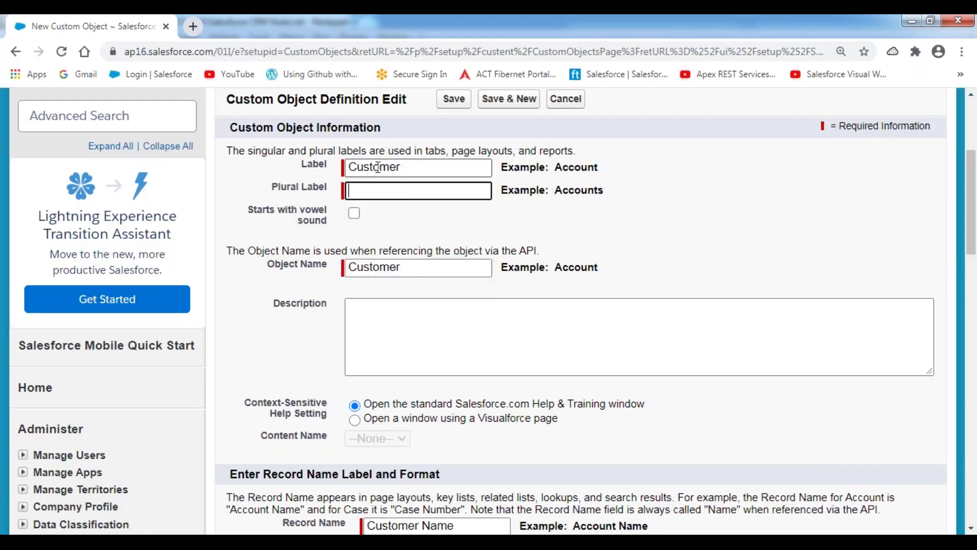
text(Customers)
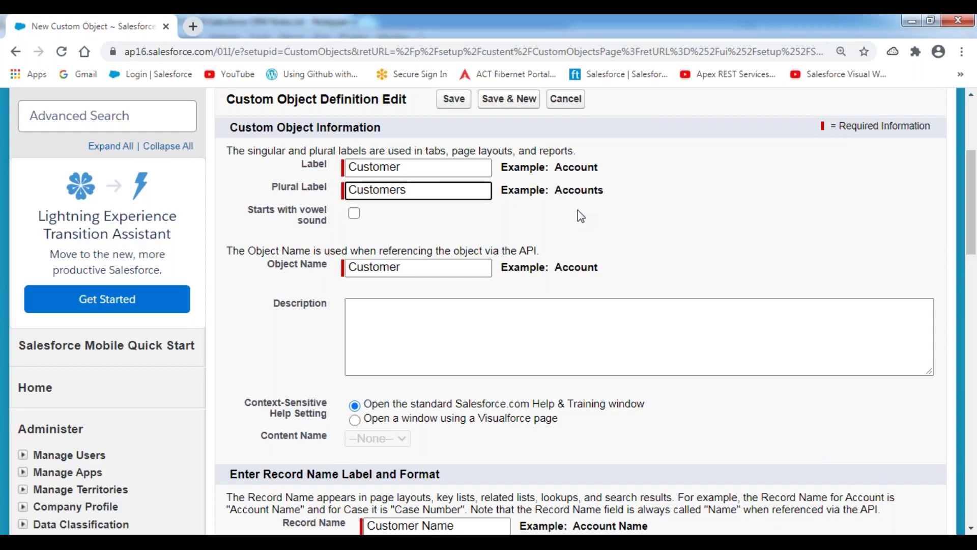
click(410, 168)
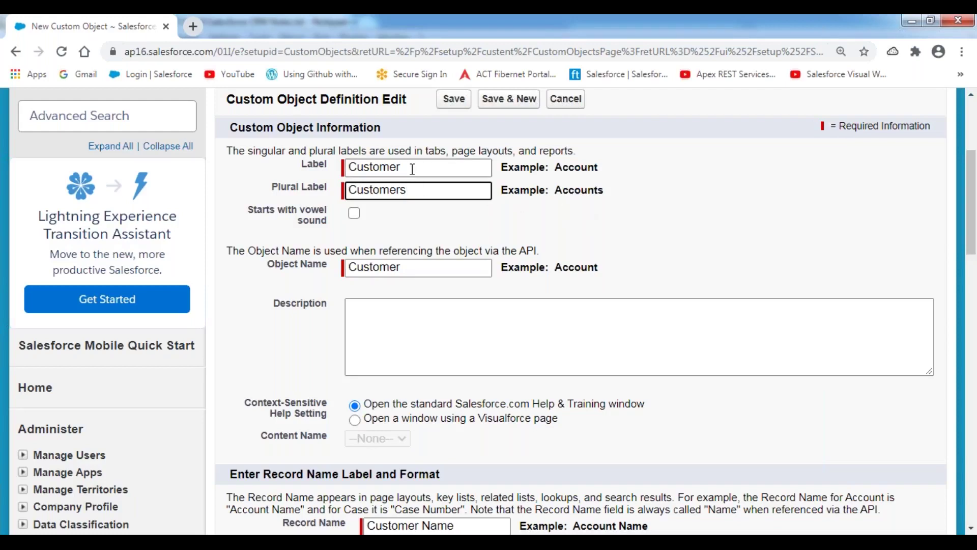
drag(410, 168, 337, 169)
drag(461, 191, 340, 196)
click(244, 171)
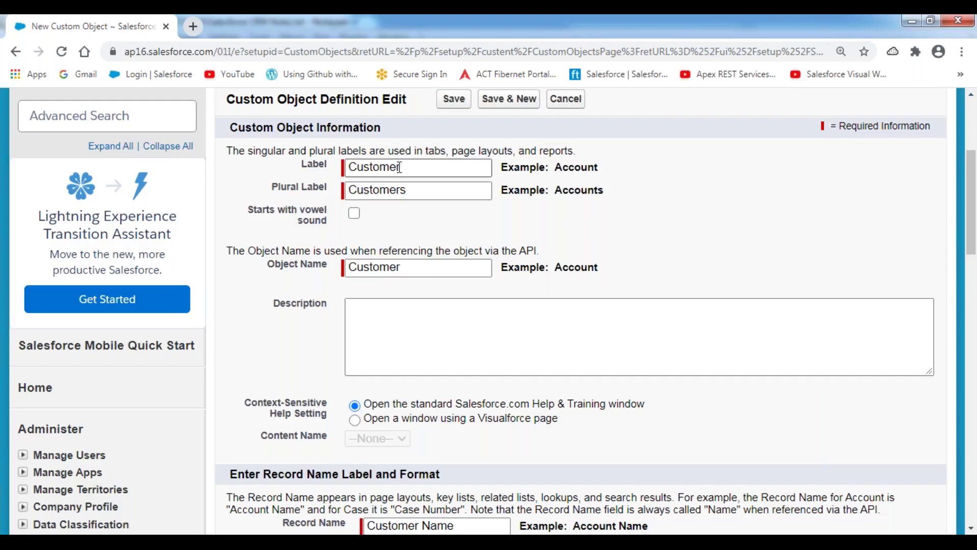
- Enter the Description 'This Object is used to store all the Customer Details.'
scroll(394, 176, down, 3)
click(387, 186)
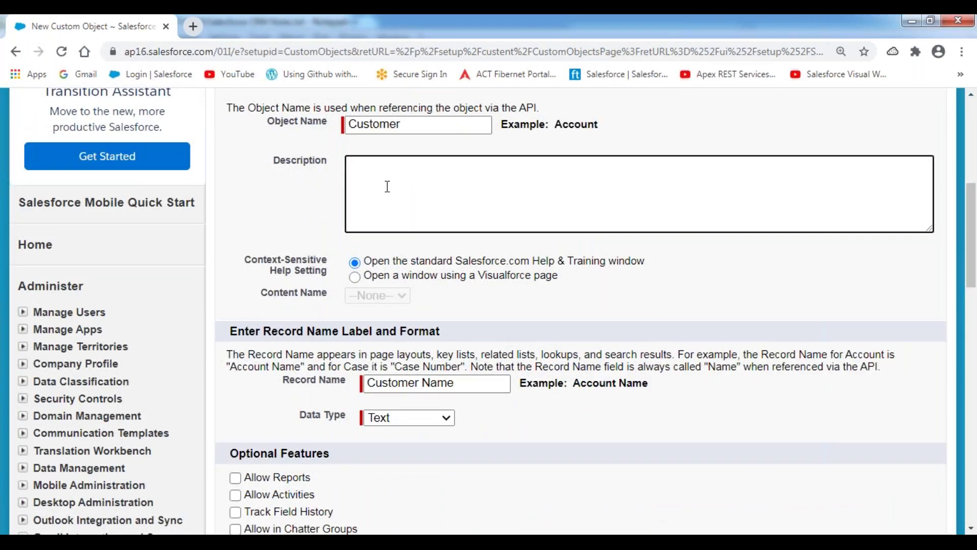
text(This Object is used to sto)
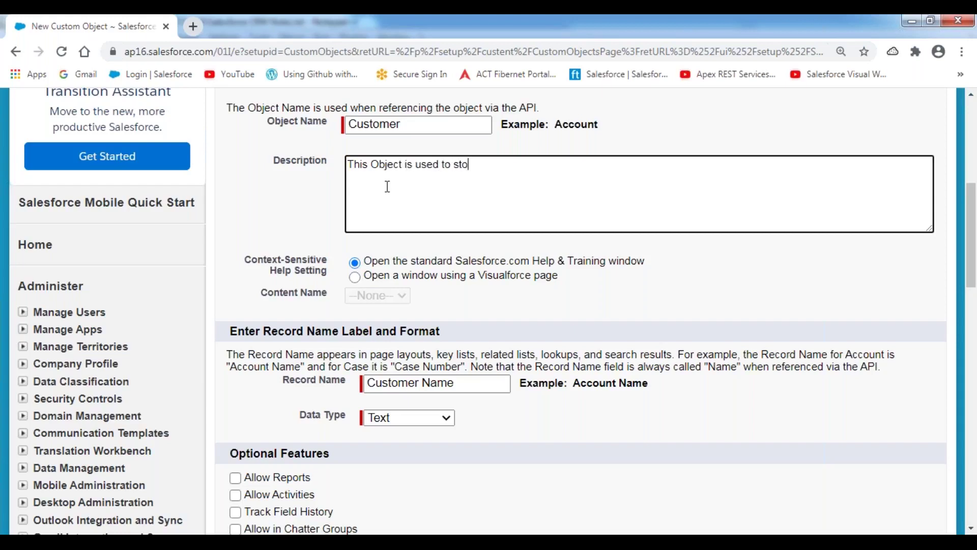
text(re all the Customer Details)
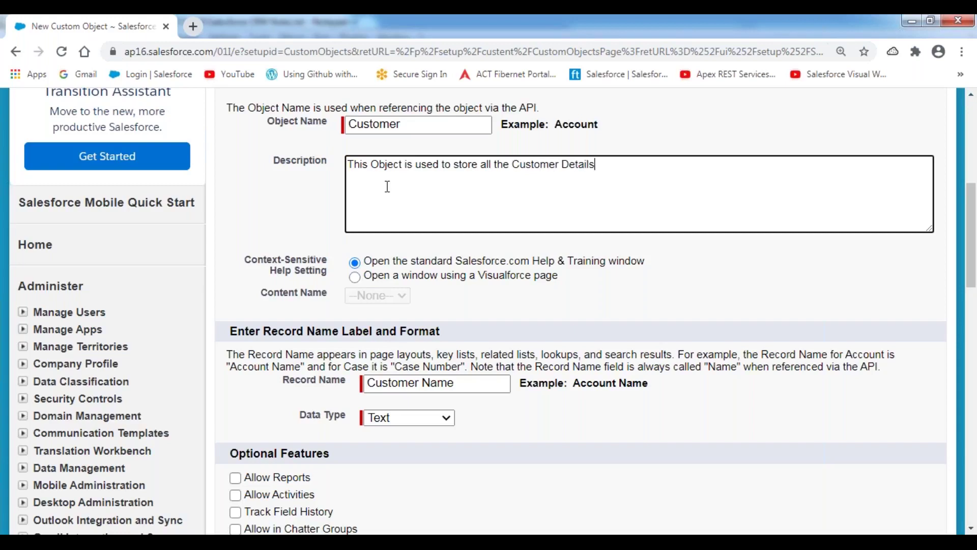
text(.)
drag(274, 161, 321, 163)
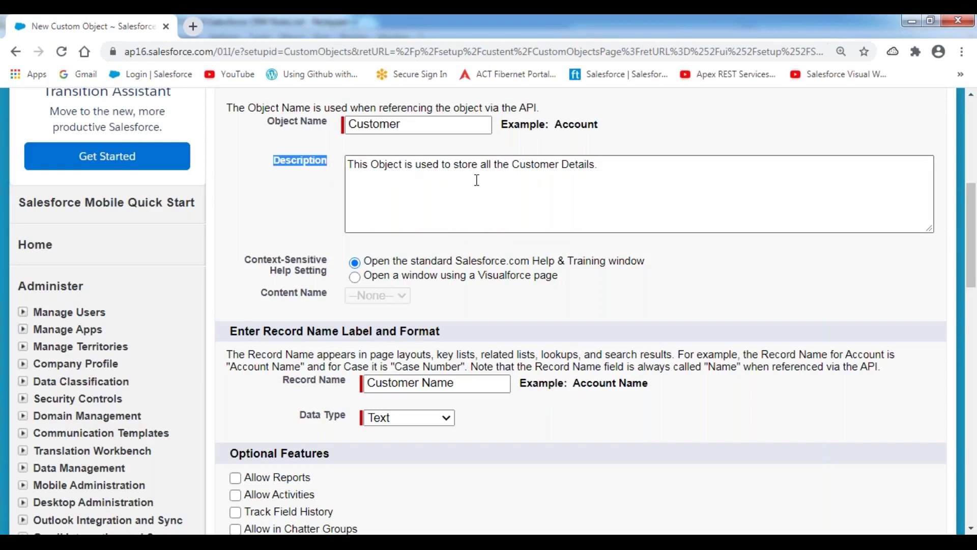
- Point out the Optional Features: Allow Reports, Allow Activities, Track Field History, Allow in Chatter Groups
scroll(476, 180, down, 5)
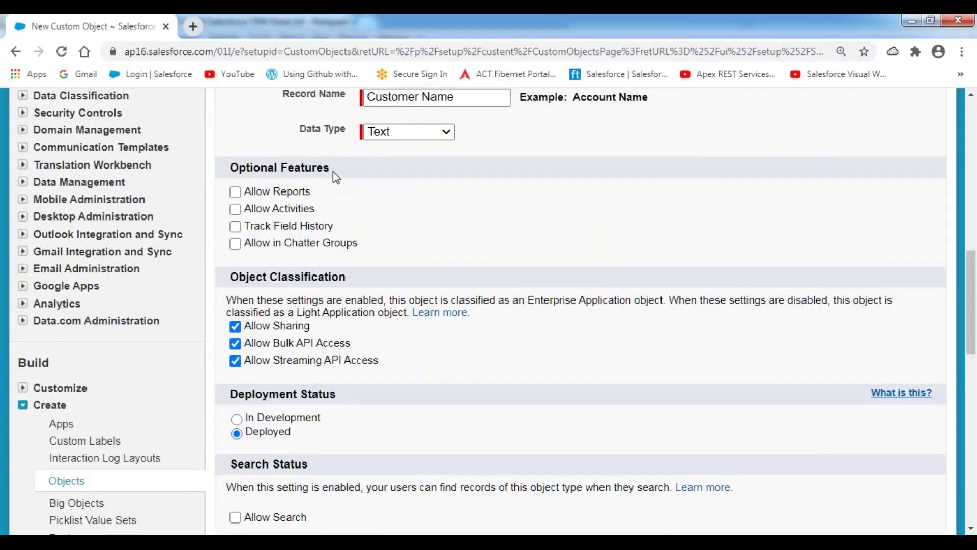
triple_click(231, 173)
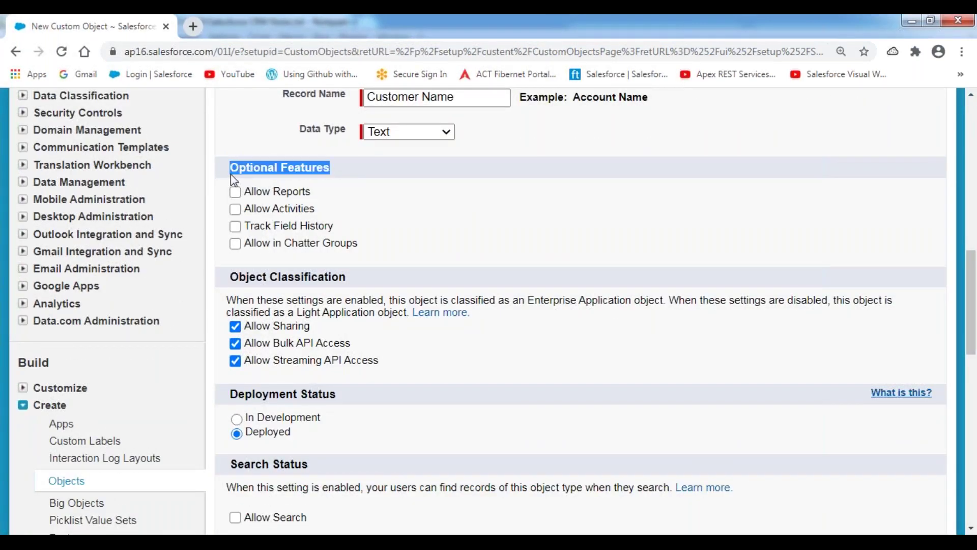
click(379, 175)
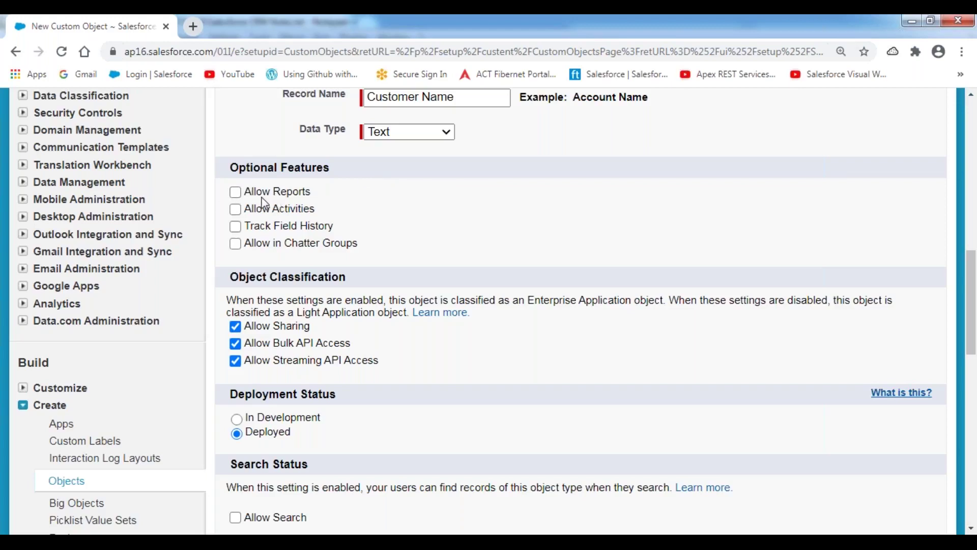
drag(245, 193, 317, 195)
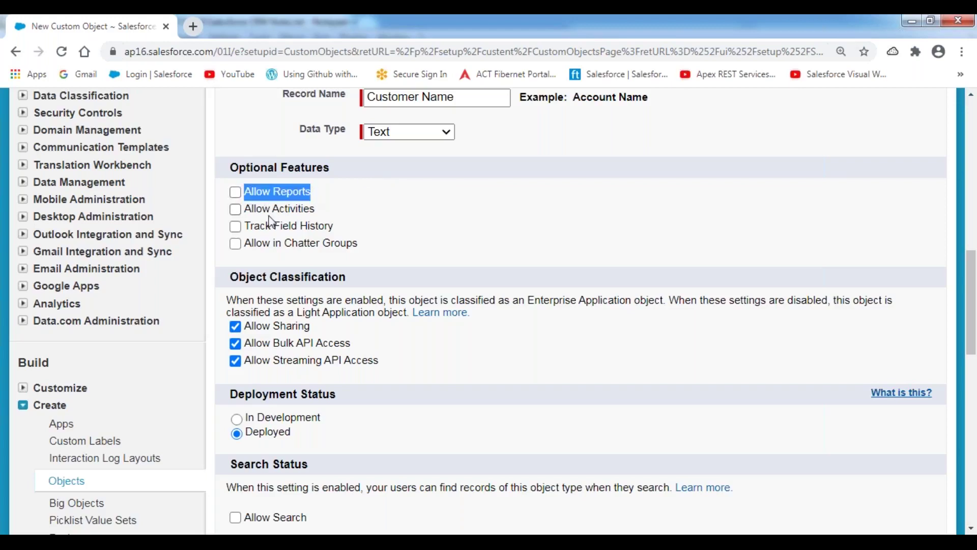
drag(247, 210, 321, 210)
drag(250, 225, 334, 227)
drag(244, 244, 363, 245)
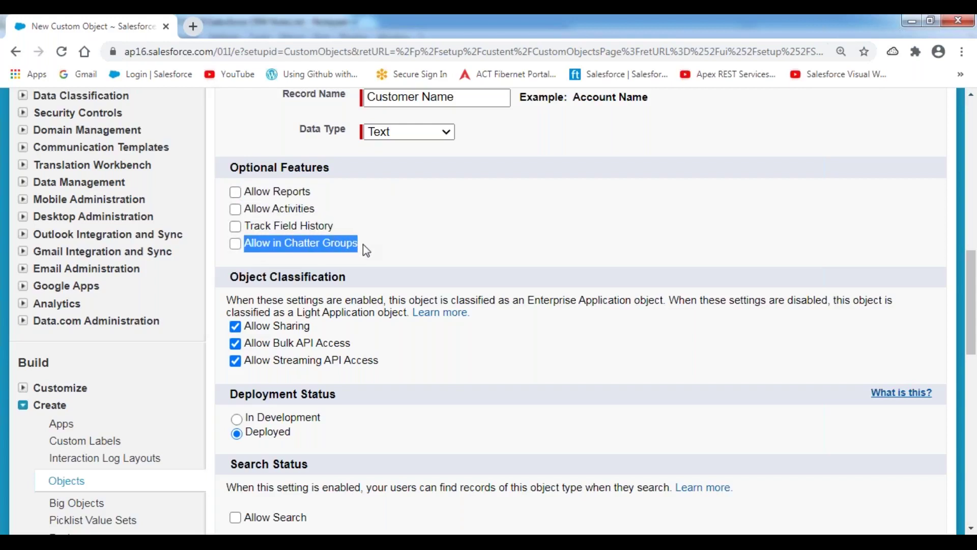
click(337, 170)
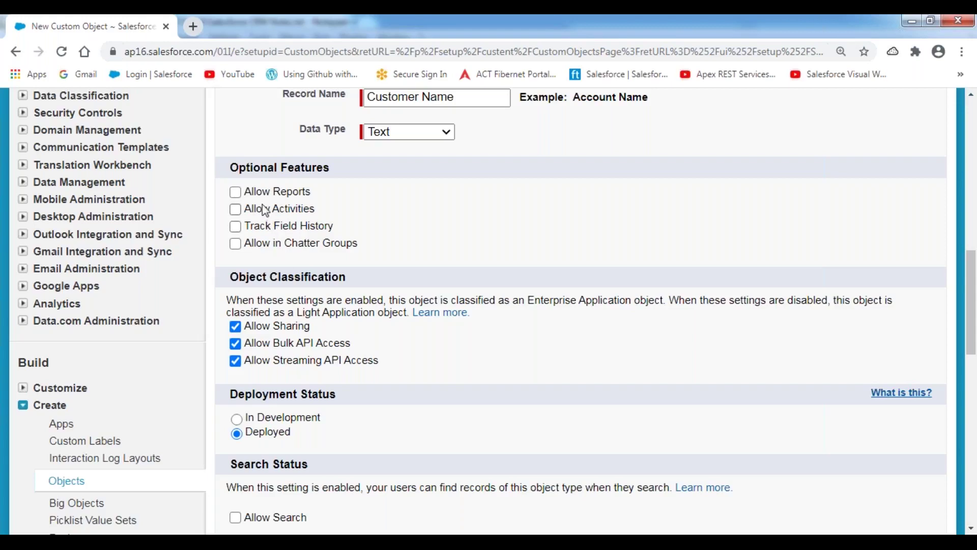
- Check Allow Reports for the Customer object
drag(243, 192, 312, 190)
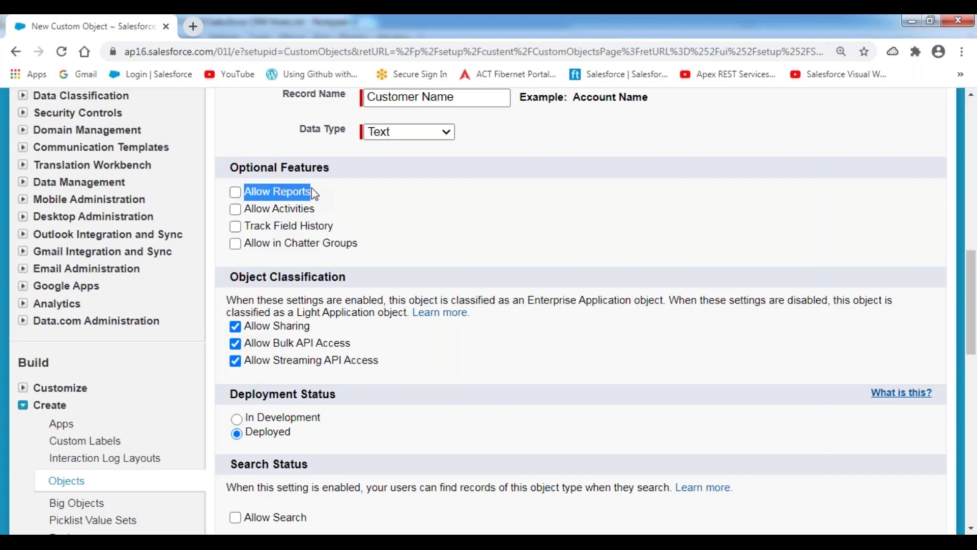
click(310, 170)
drag(330, 167, 232, 168)
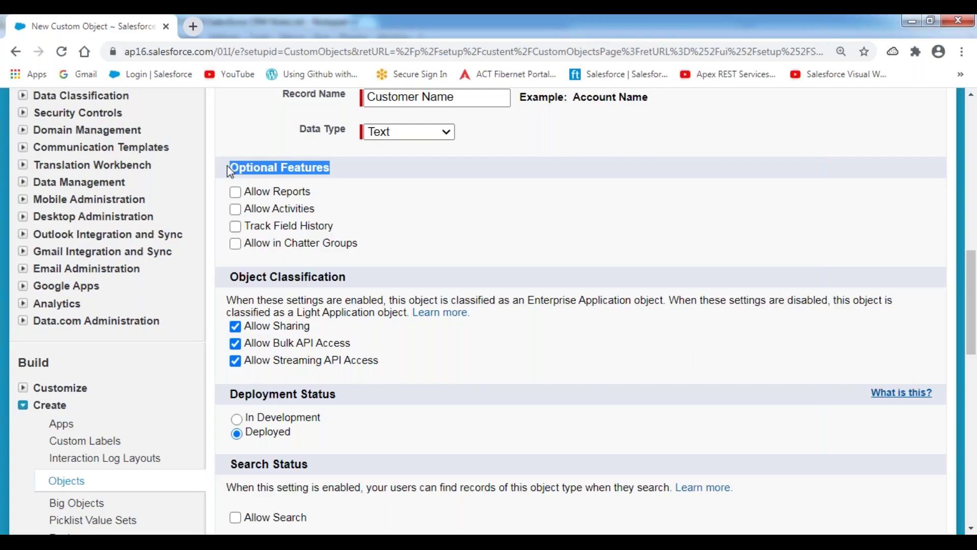
click(235, 192)
- Check Allow Activities for the Customer object, then point out Track Field History
click(235, 209)
drag(245, 226, 300, 227)
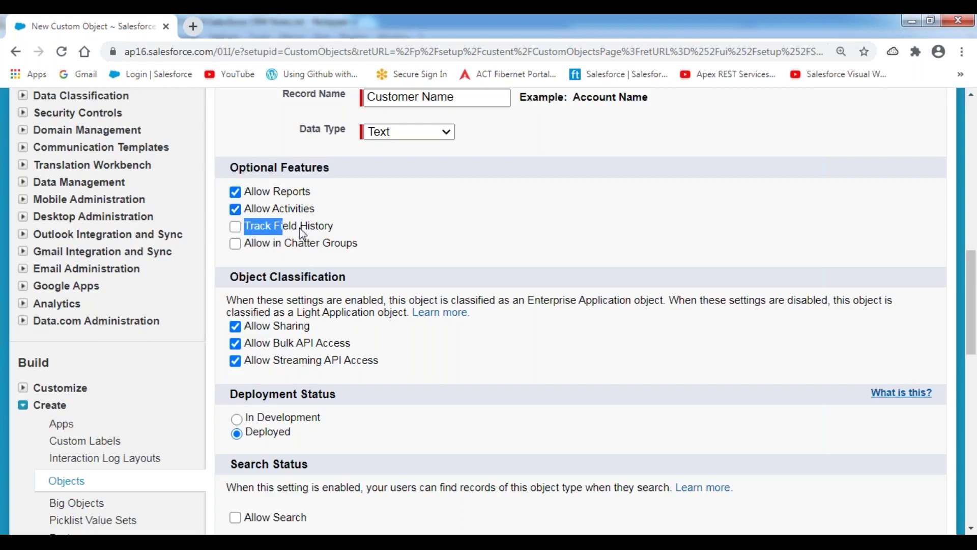
click(345, 172)
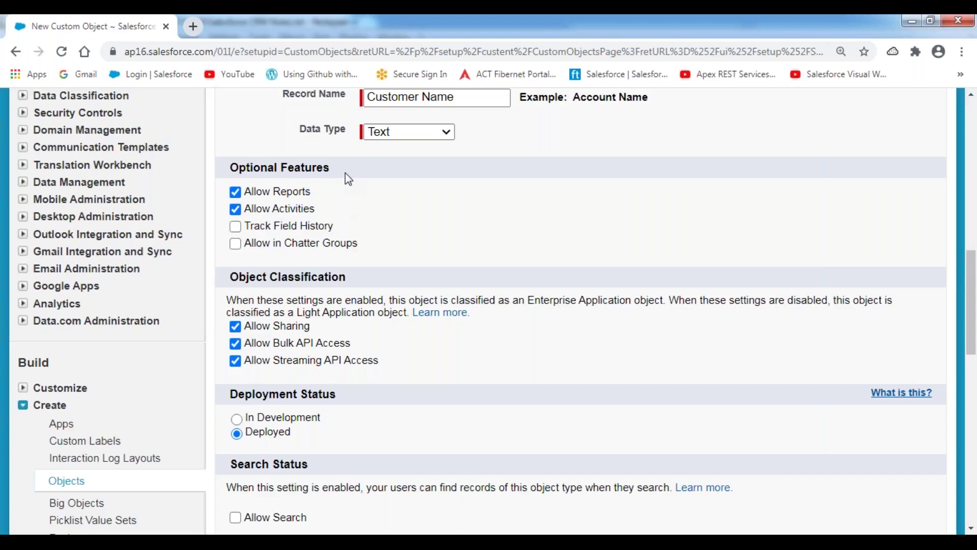
scroll(345, 173, up, 5)
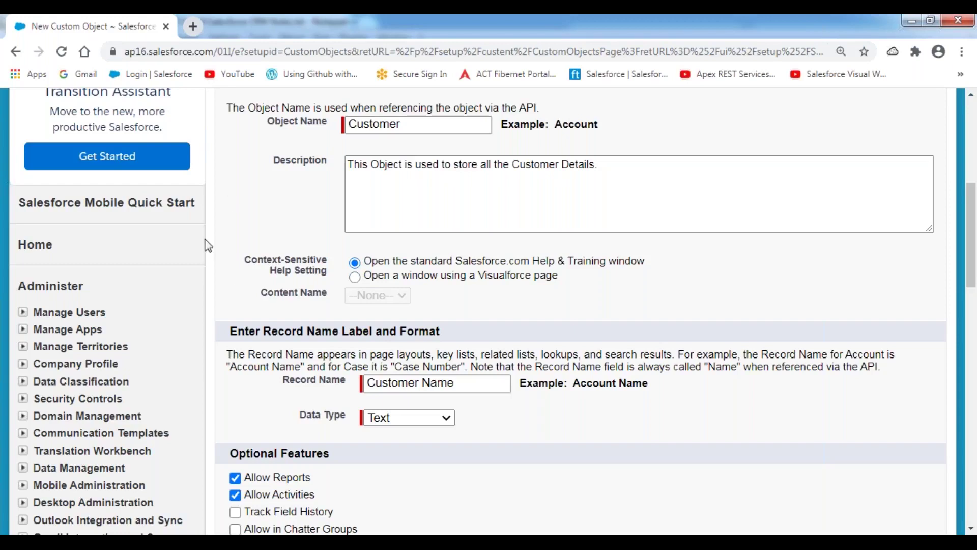
- Check both Track Field History and Allow in Chatter Groups under Optional Features
scroll(233, 290, down, 4)
click(234, 298)
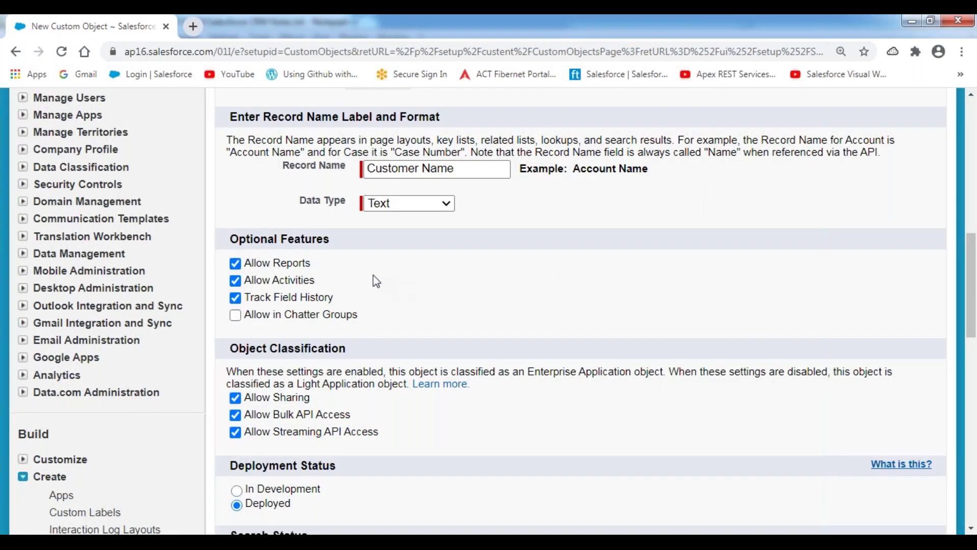
click(236, 316)
scroll(295, 282, down, 1)
scroll(295, 280, down, 5)
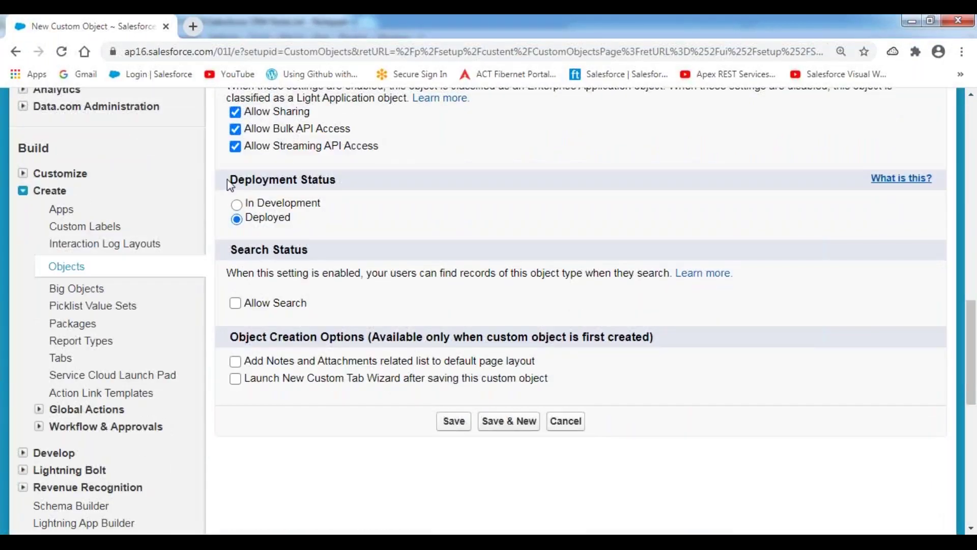
mouse_move(228, 181)
mouse_down()
mouse_move(342, 181)
mouse_move(230, 188)
mouse_up()
click(369, 188)
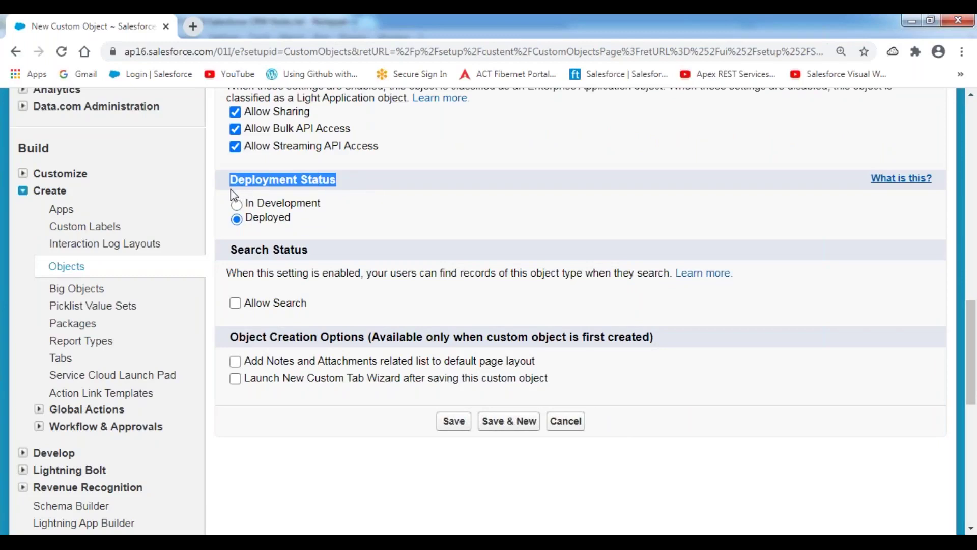
click(352, 183)
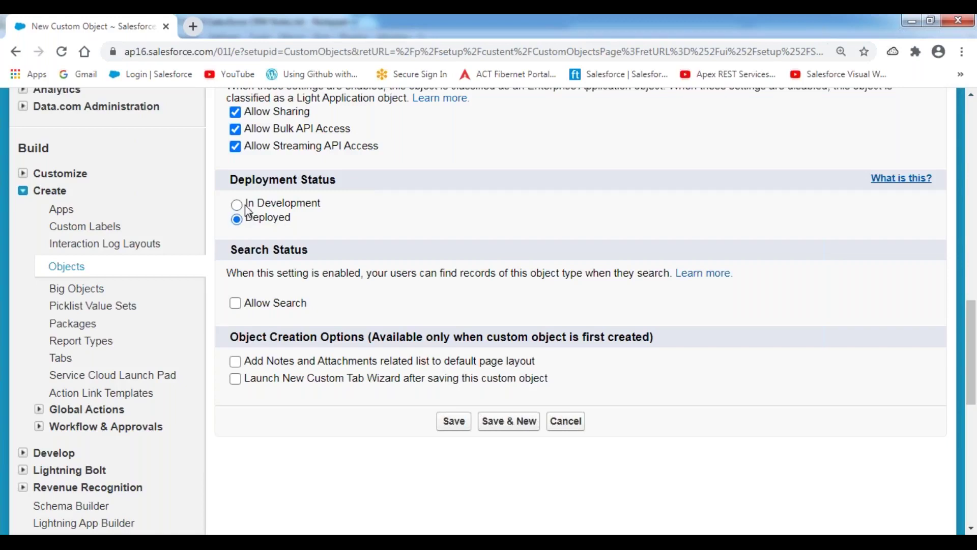
drag(246, 204, 326, 211)
drag(255, 223, 366, 191)
click(366, 191)
drag(328, 206, 292, 219)
click(210, 174)
- Under Object Creation Options, check 'Add Notes and Attachments related list to default page layout'
scroll(253, 303, down, 1)
drag(229, 265, 365, 277)
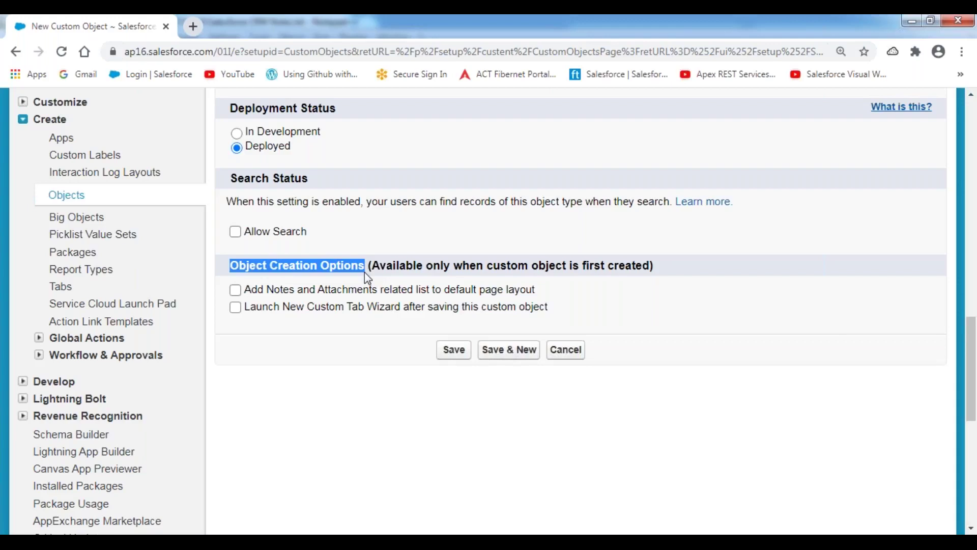
drag(245, 293, 559, 296)
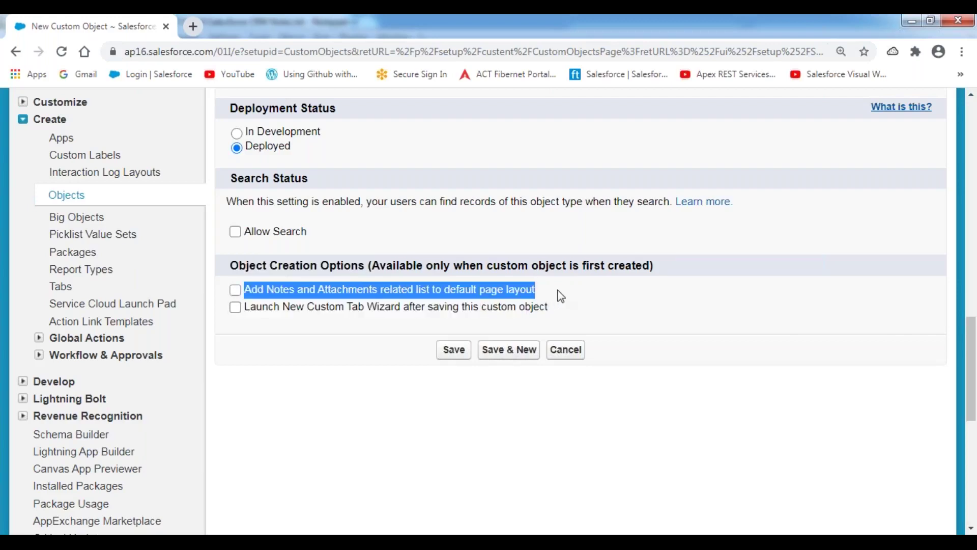
click(280, 342)
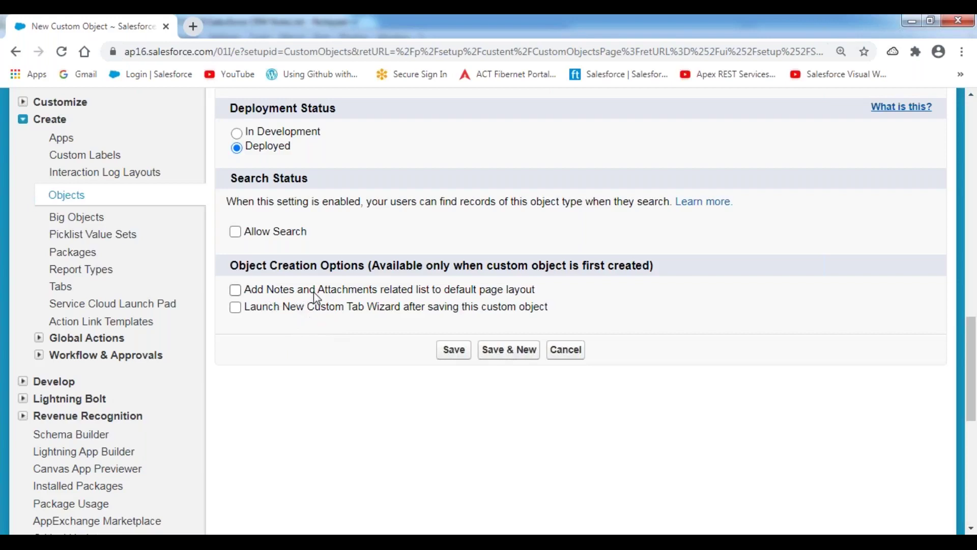
drag(315, 294, 513, 298)
click(375, 262)
click(236, 290)
drag(247, 307, 550, 319)
- Review the 'Tab : Customers' note, then check 'Launch New Custom Tab Wizard after saving'
click(292, 383)
key(alt+Tab)
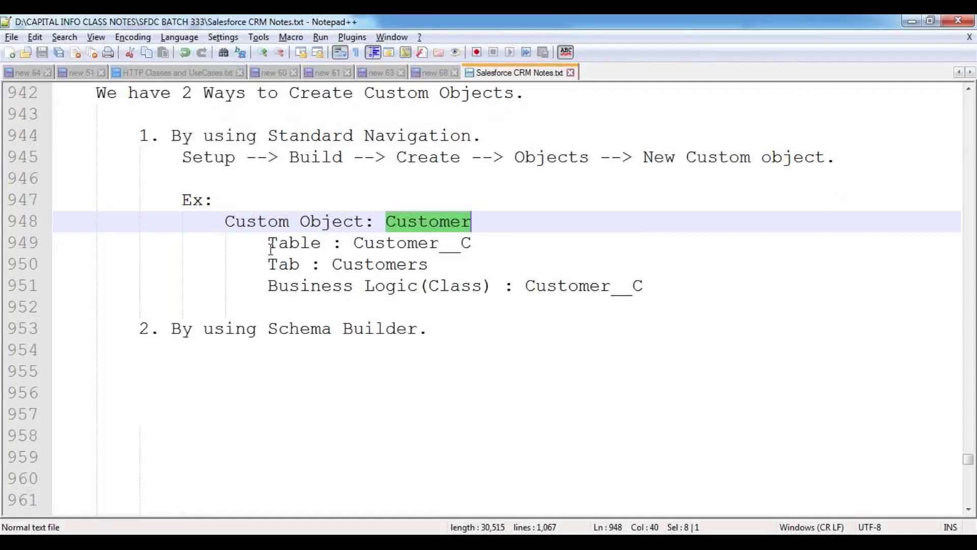
drag(269, 264, 436, 266)
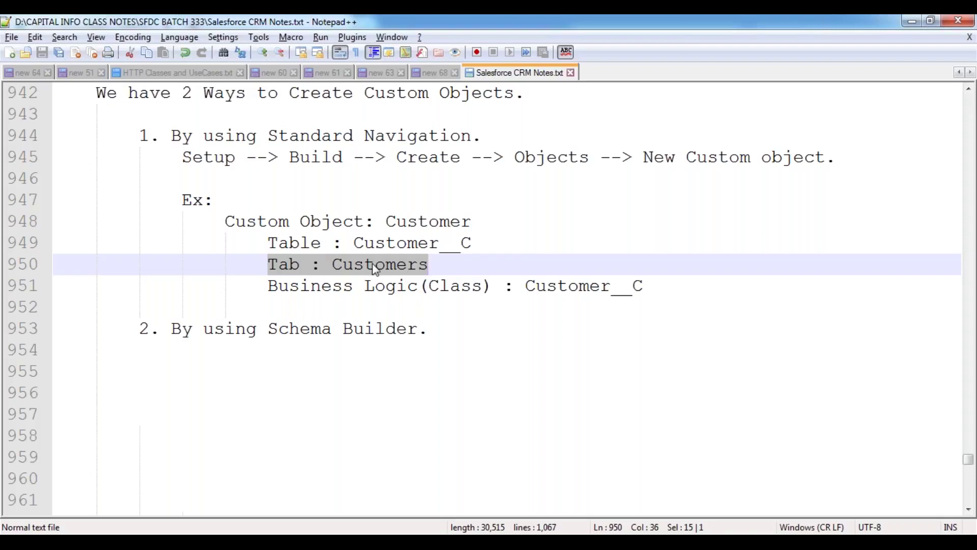
key(alt+Tab)
click(235, 308)
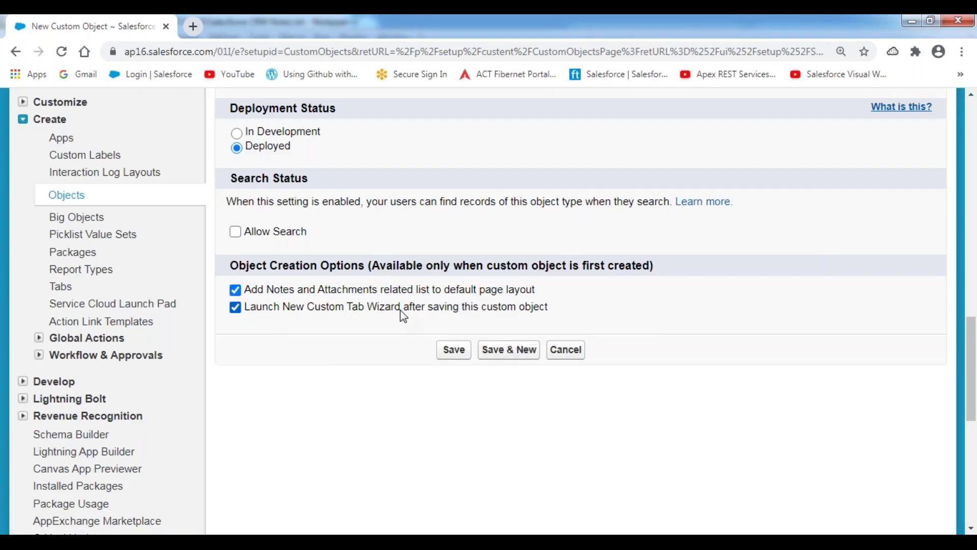
- Review the Customer form's Optional Features, Deployed status and custom tab wizard option before saving
scroll(400, 311, up, 3)
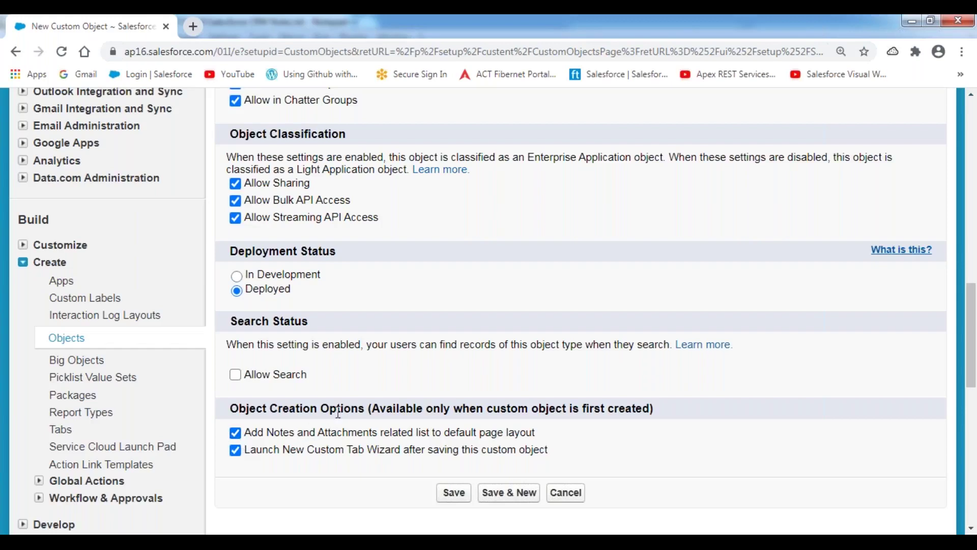
scroll(338, 412, up, 10)
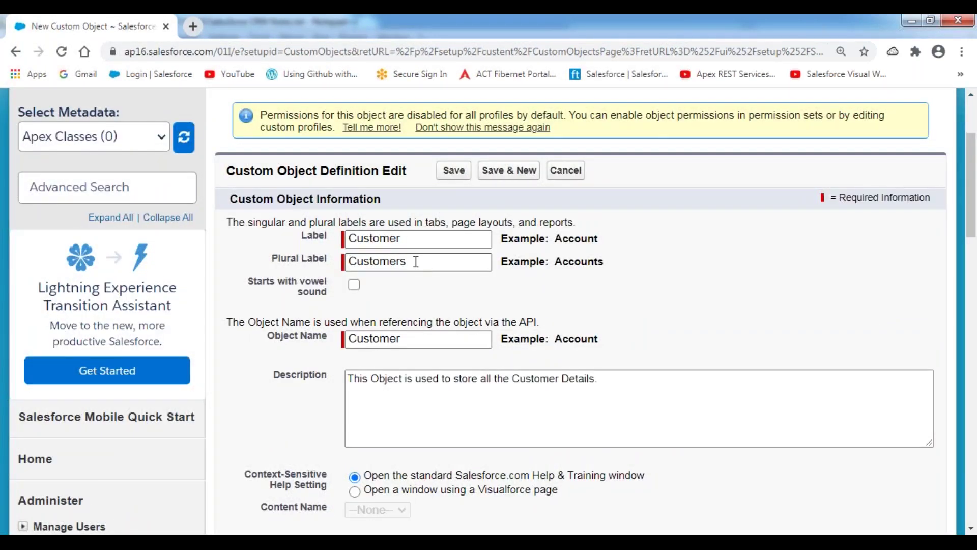
scroll(418, 245, down, 4)
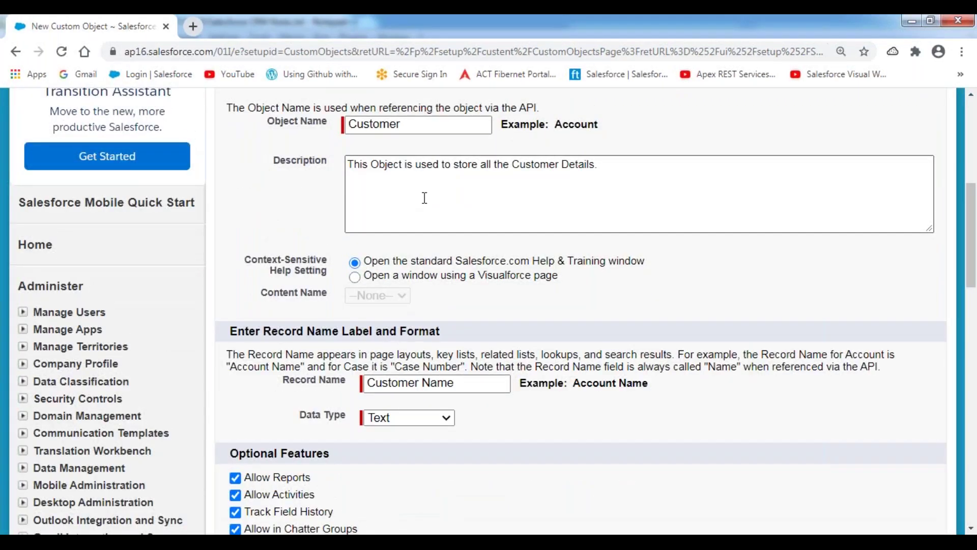
scroll(424, 198, down, 4)
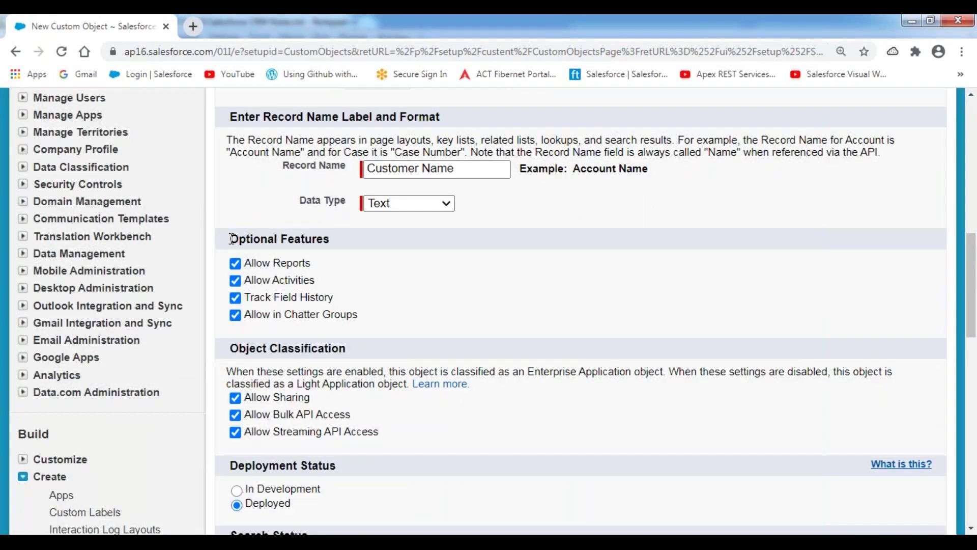
drag(232, 239, 330, 238)
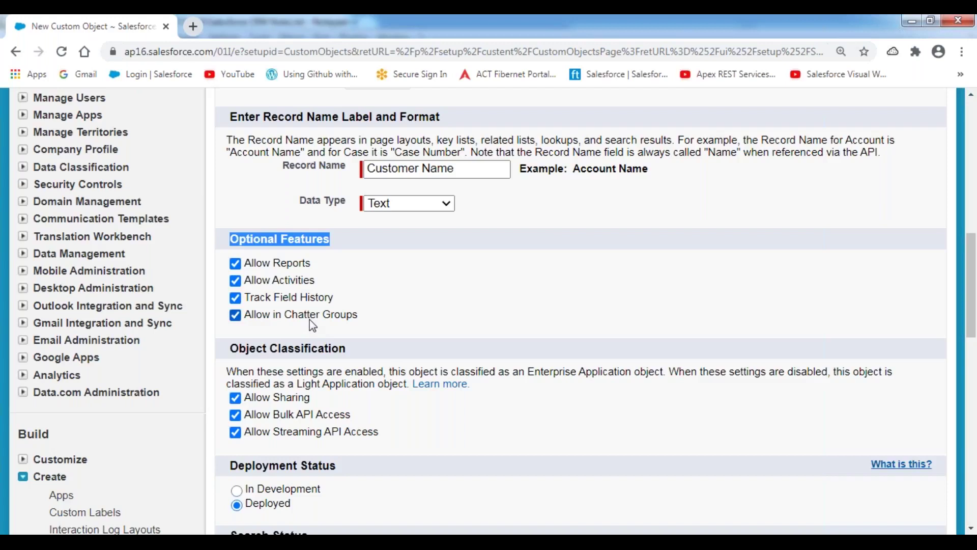
scroll(312, 326, down, 5)
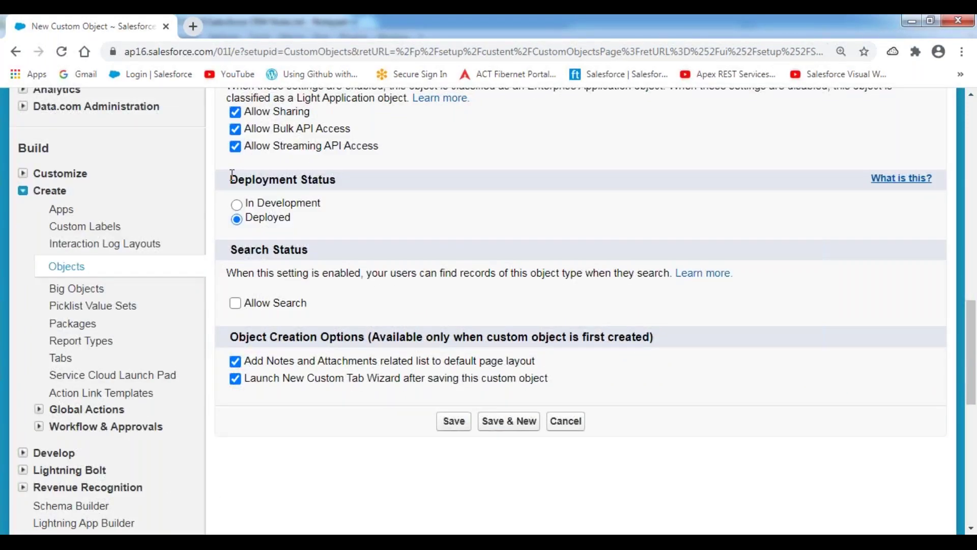
drag(232, 174, 363, 181)
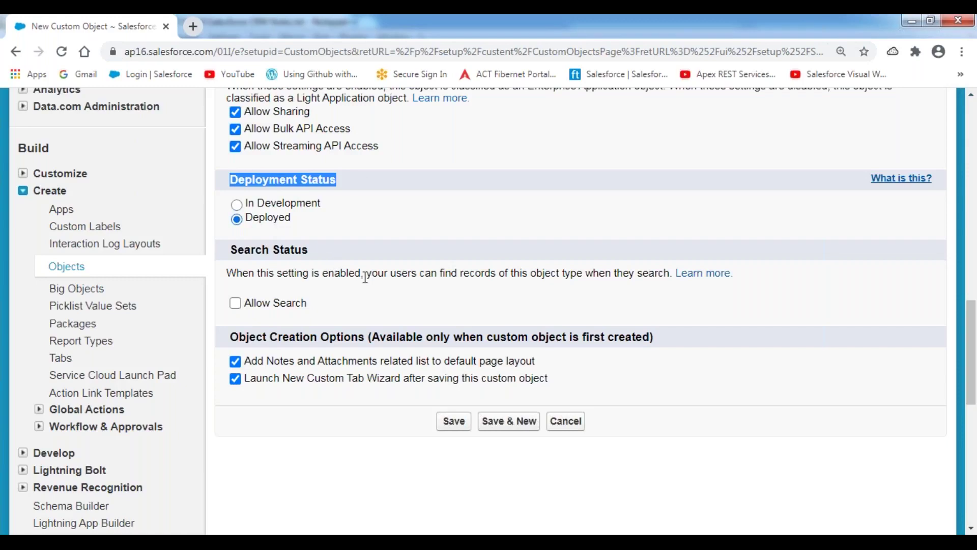
scroll(364, 278, down, 3)
drag(230, 194, 369, 194)
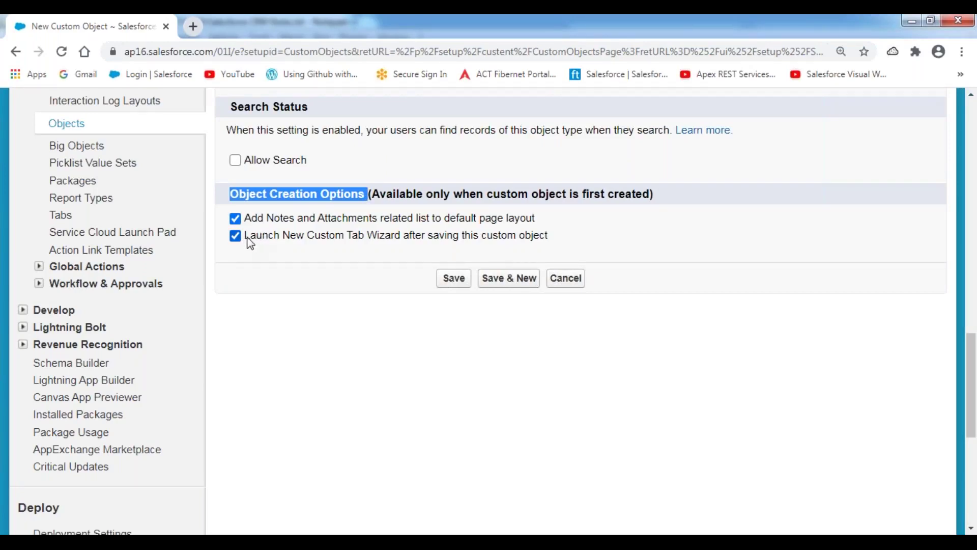
drag(245, 237, 553, 237)
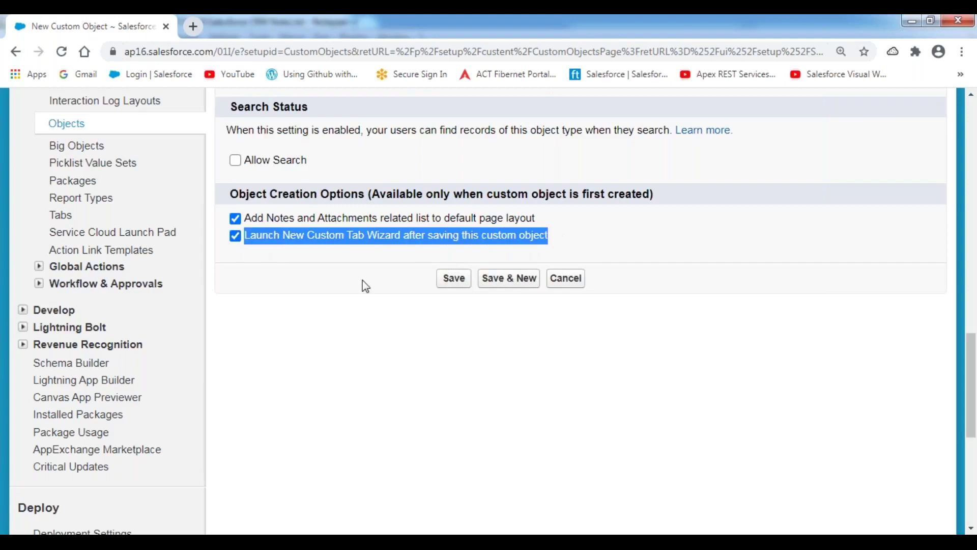
click(338, 290)
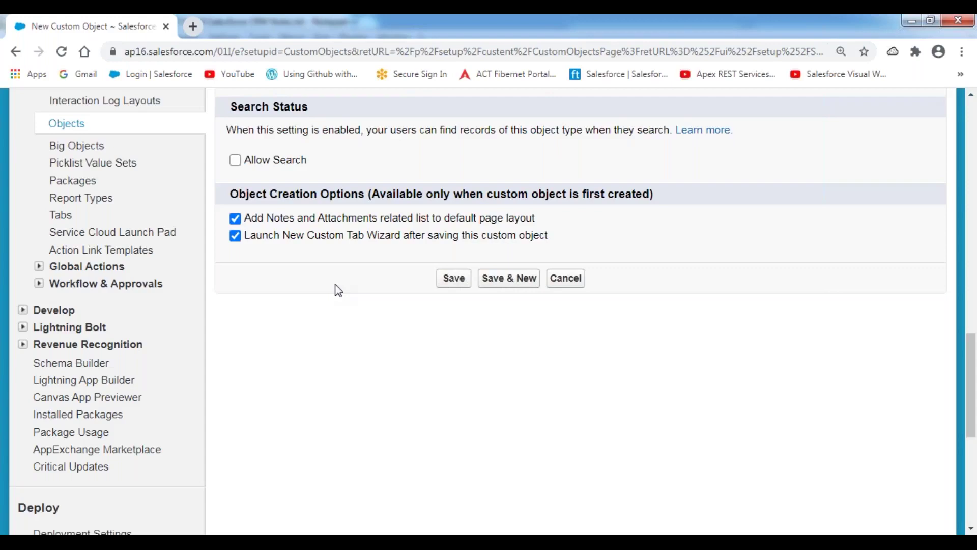
scroll(338, 289, up, 2)
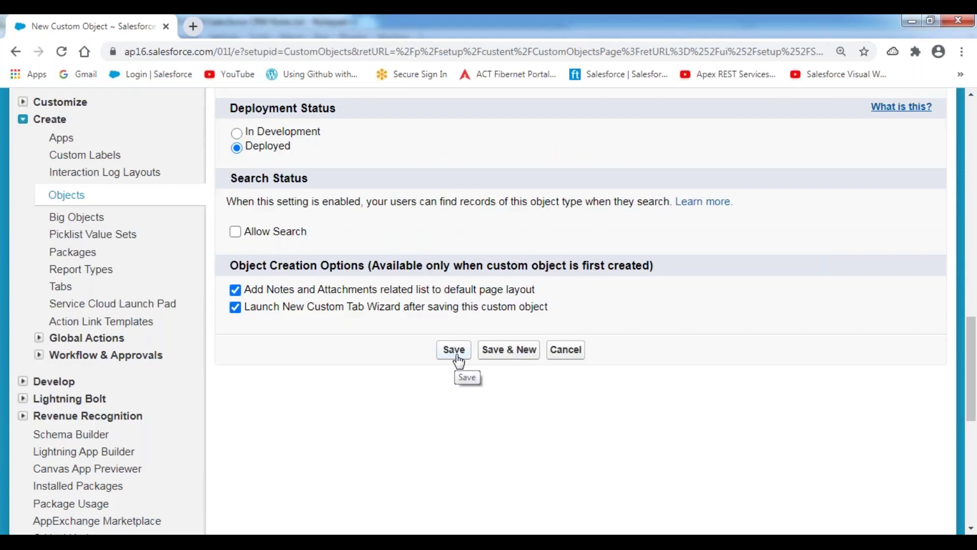
- Save the Customer object and open Accounts home in a new browser tab
click(458, 358)
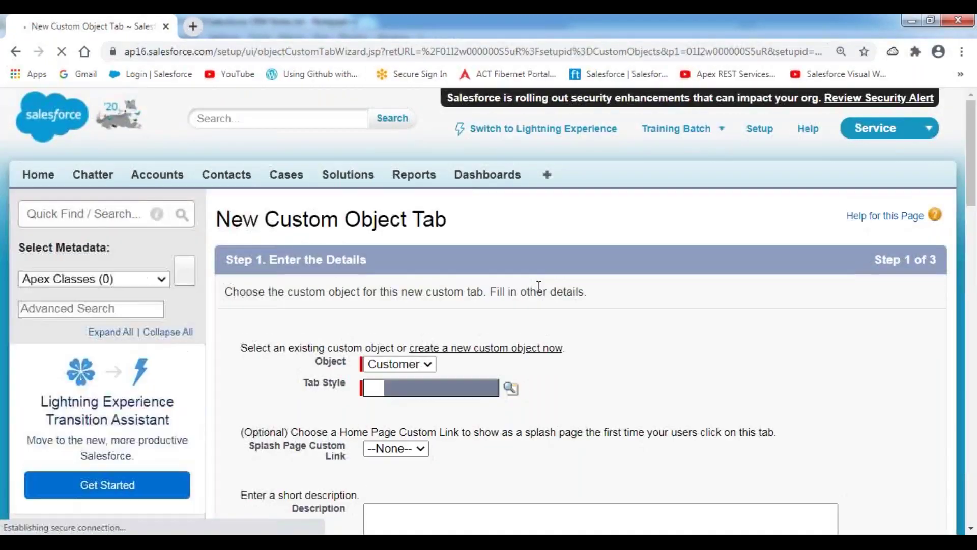
right_click(158, 178)
click(212, 186)
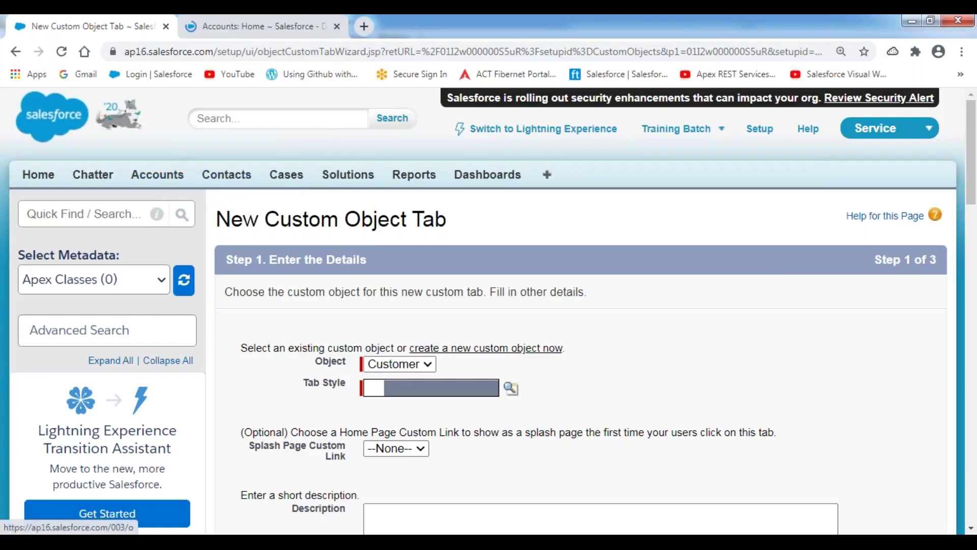
click(234, 31)
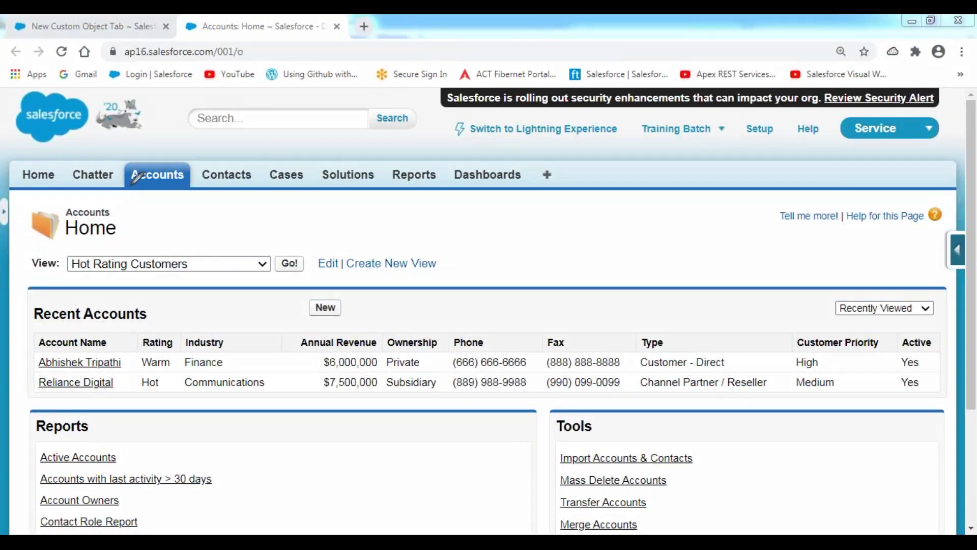
- Browse to the Cases home page, then to Solutions home
mouse_move(61, 213)
mouse_down()
mouse_move(33, 209)
mouse_move(53, 243)
mouse_move(71, 213)
mouse_move(60, 205)
mouse_up()
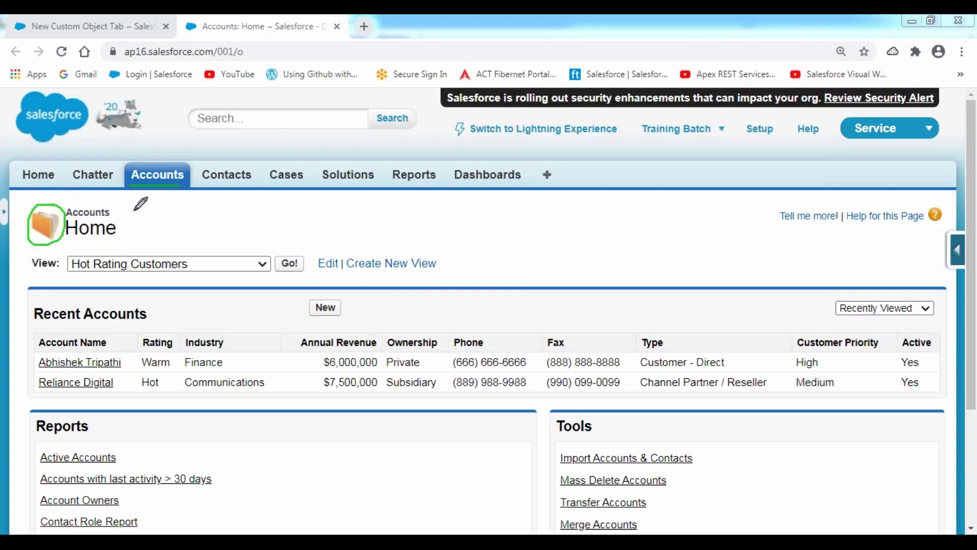
click(287, 179)
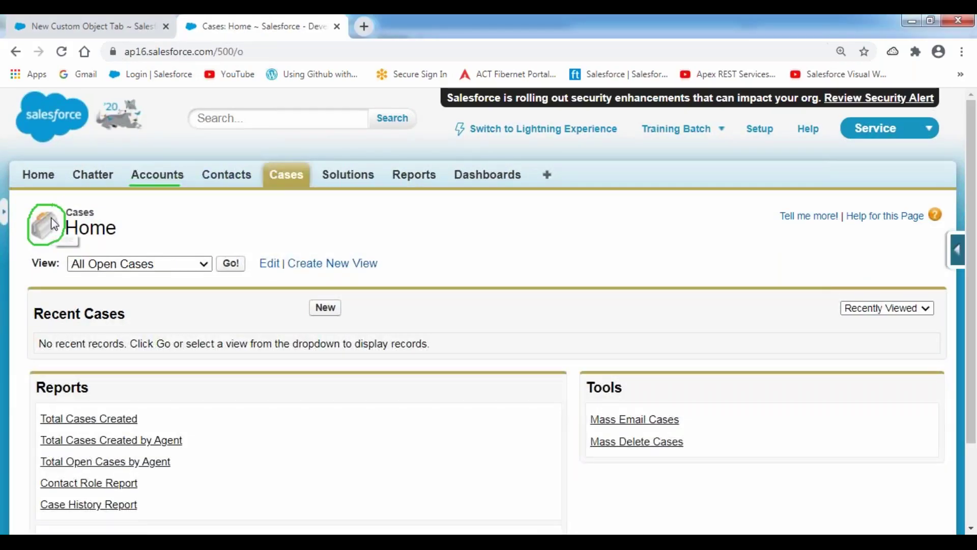
click(348, 175)
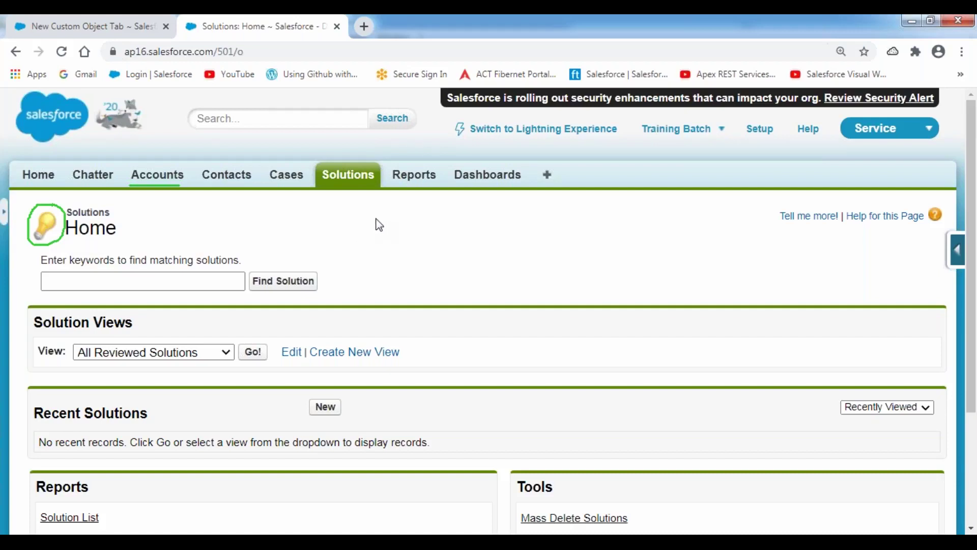
- Return to the New Custom Object Tab page with Customer preselected
click(116, 31)
scroll(532, 290, down, 3)
scroll(532, 291, down, 1)
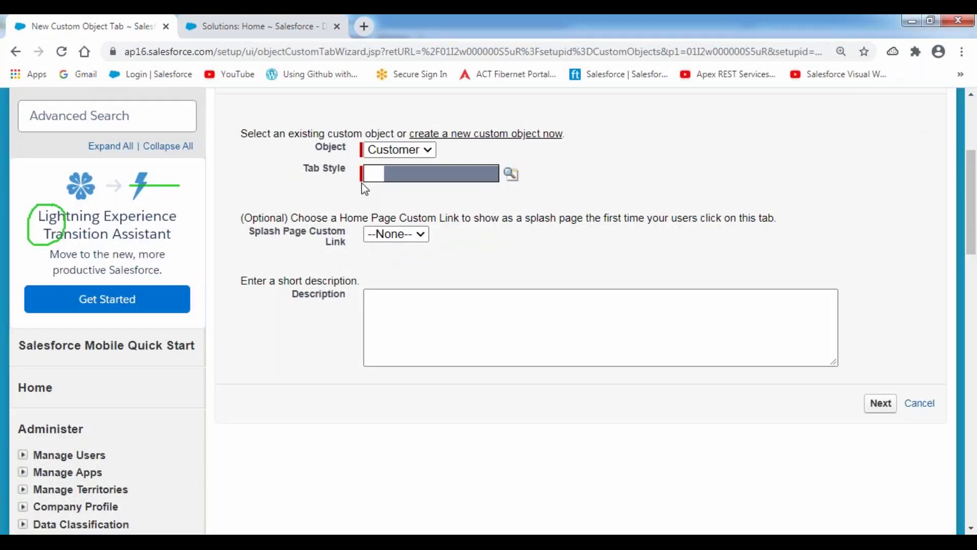
- Choose Presenter as the Customer tab's style in the Tab Style Selector
scroll(407, 213, up, 1)
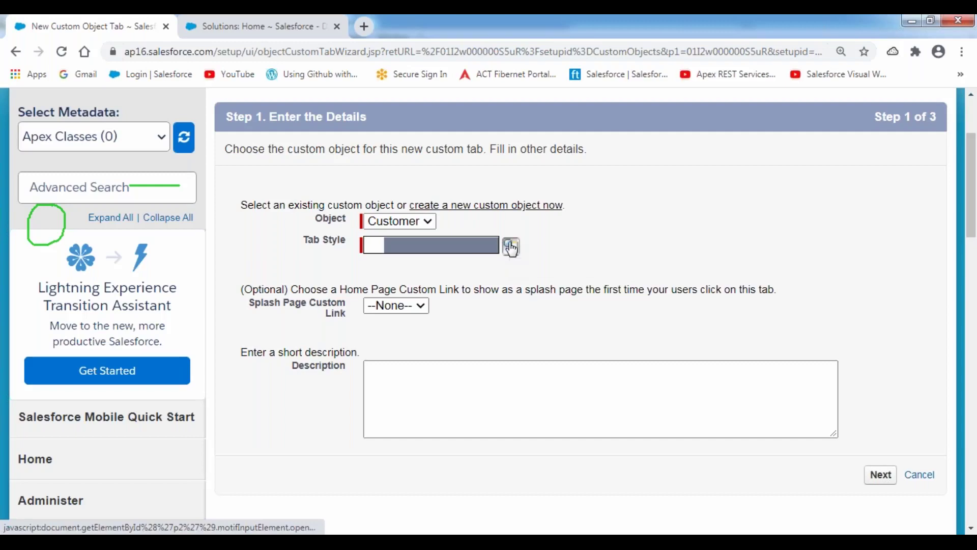
click(511, 247)
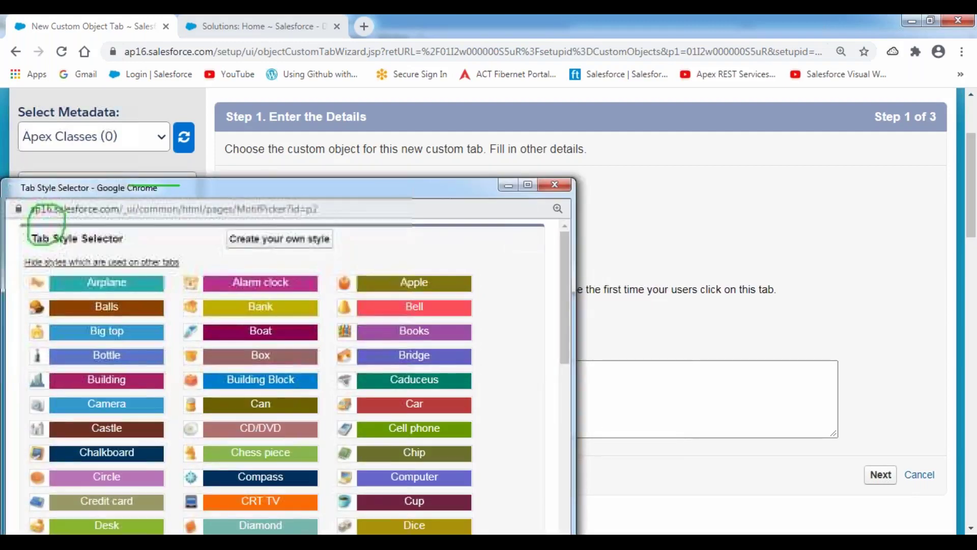
click(534, 183)
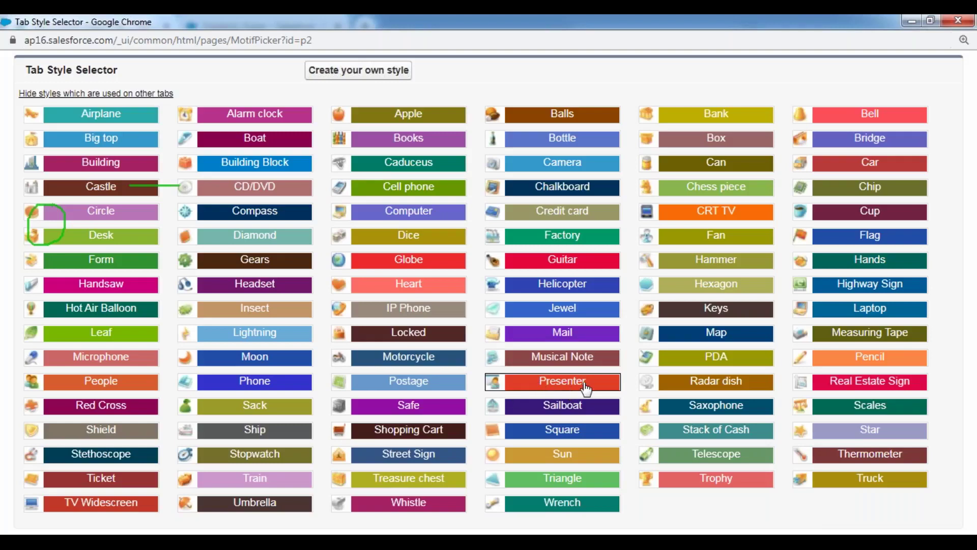
click(504, 387)
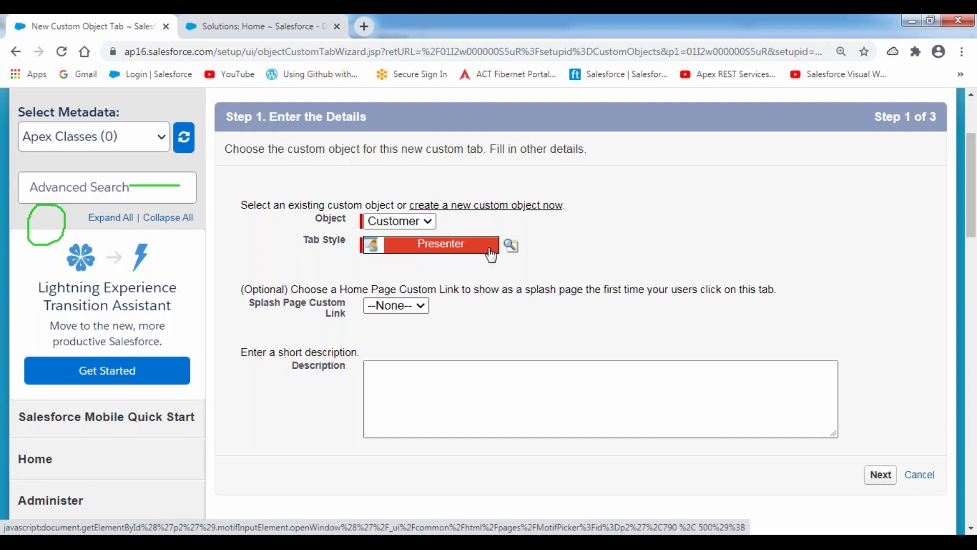
scroll(699, 227, down, 4)
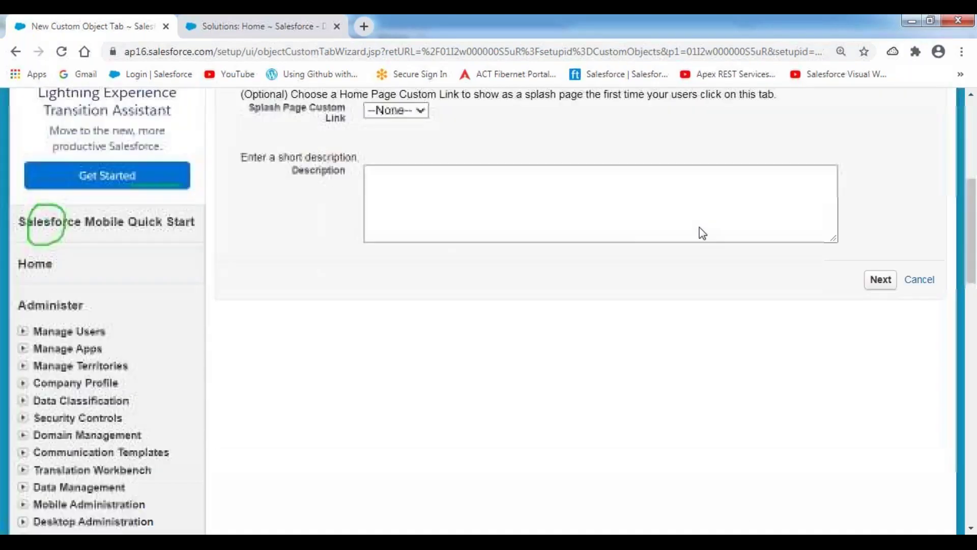
- Move past tab details, keeping the default tab visibility for all profiles
click(881, 261)
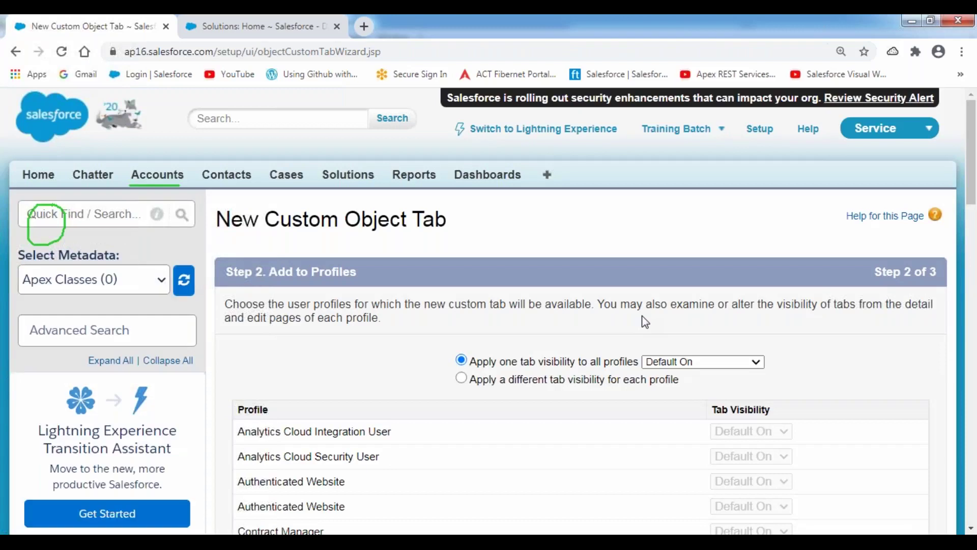
scroll(645, 321, down, 4)
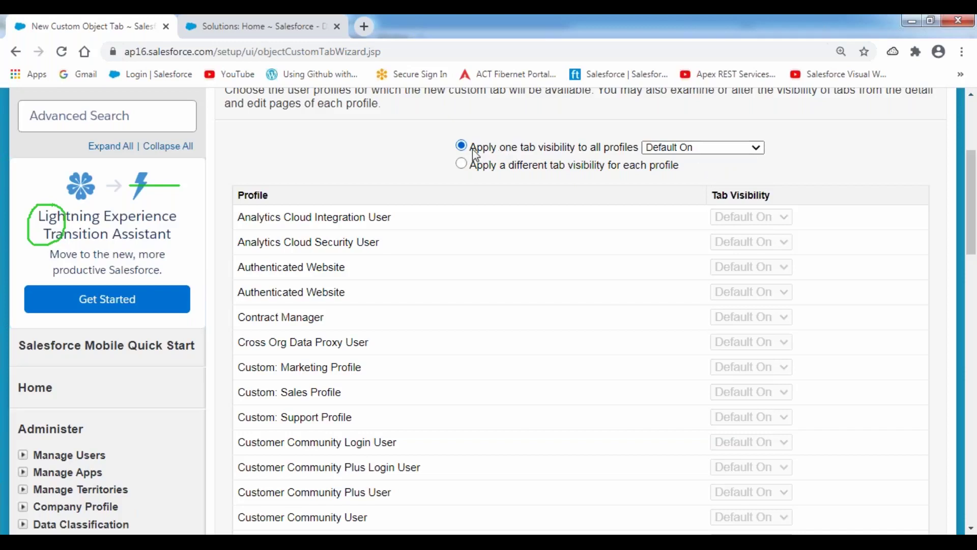
drag(542, 148, 844, 149)
click(844, 149)
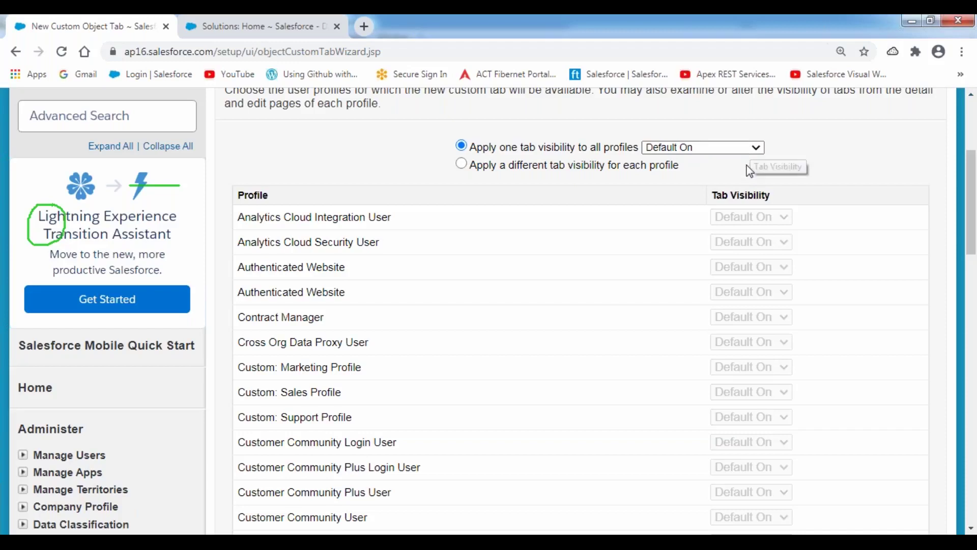
scroll(785, 186, down, 15)
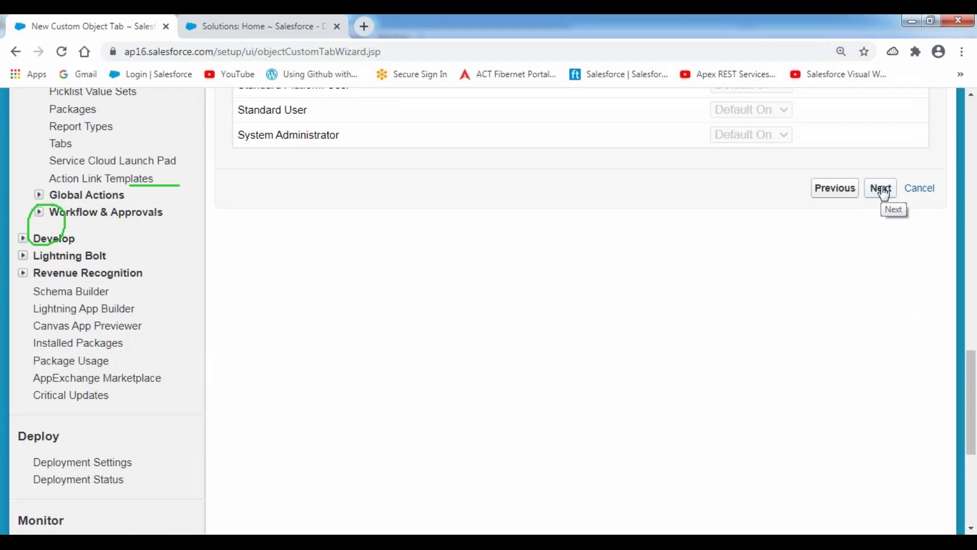
- Keep the Customers tab included in every custom app and save it
click(881, 188)
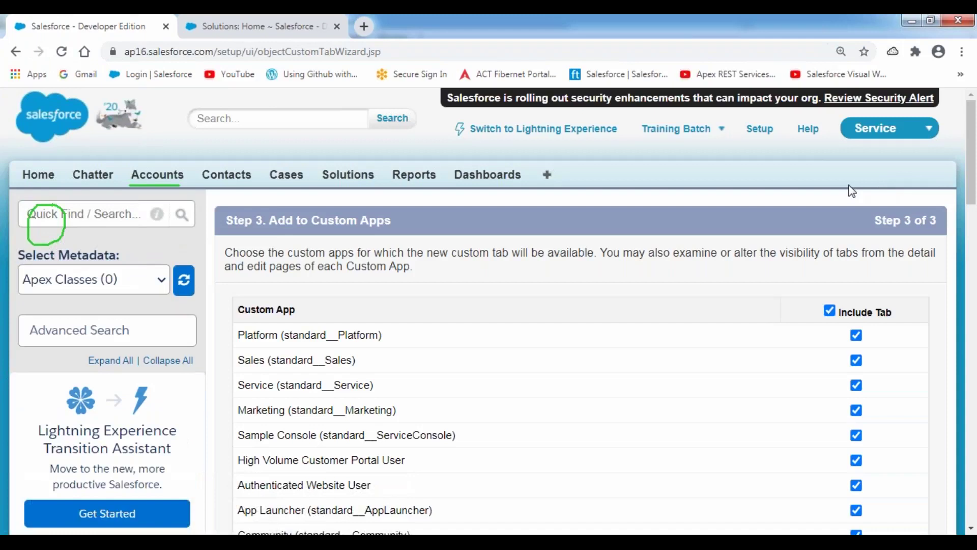
scroll(771, 180, down, 4)
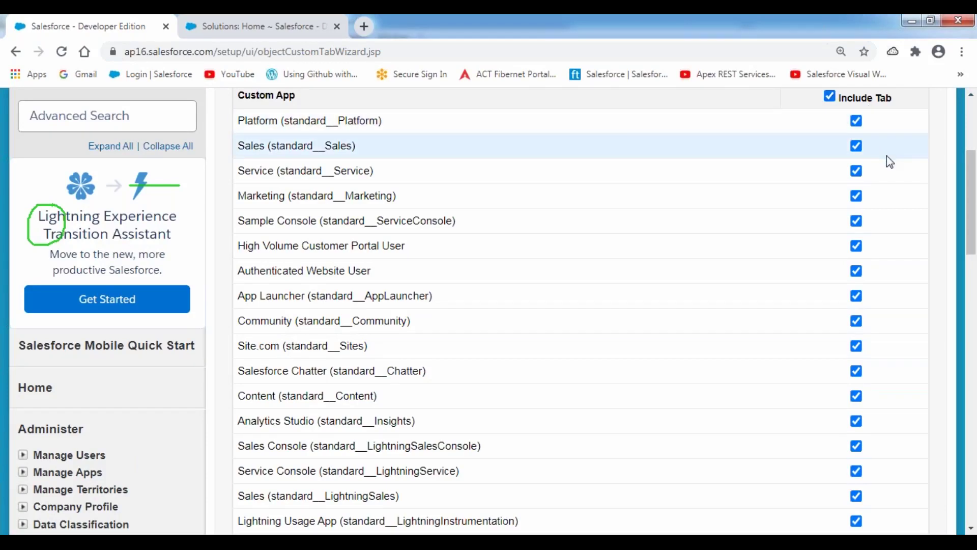
scroll(887, 154, down, 9)
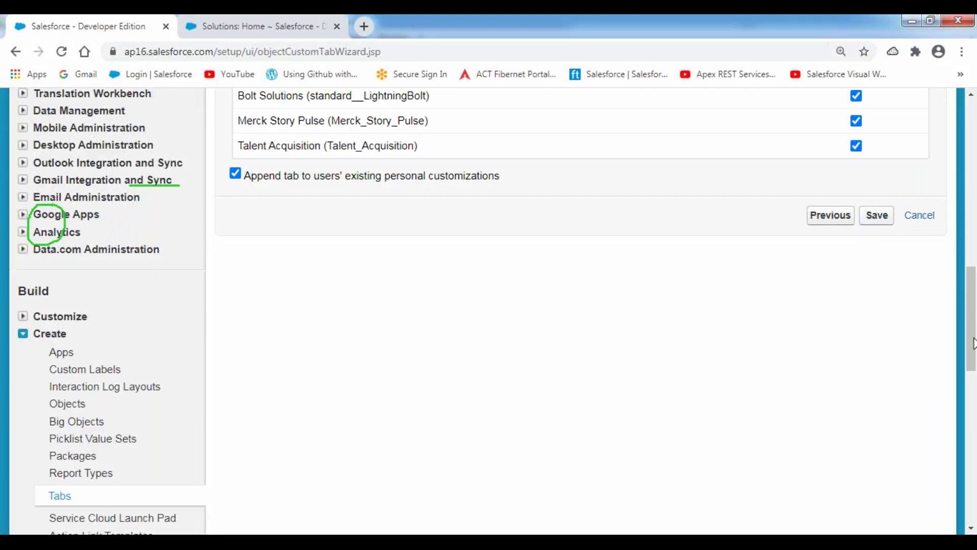
drag(973, 343, 973, 177)
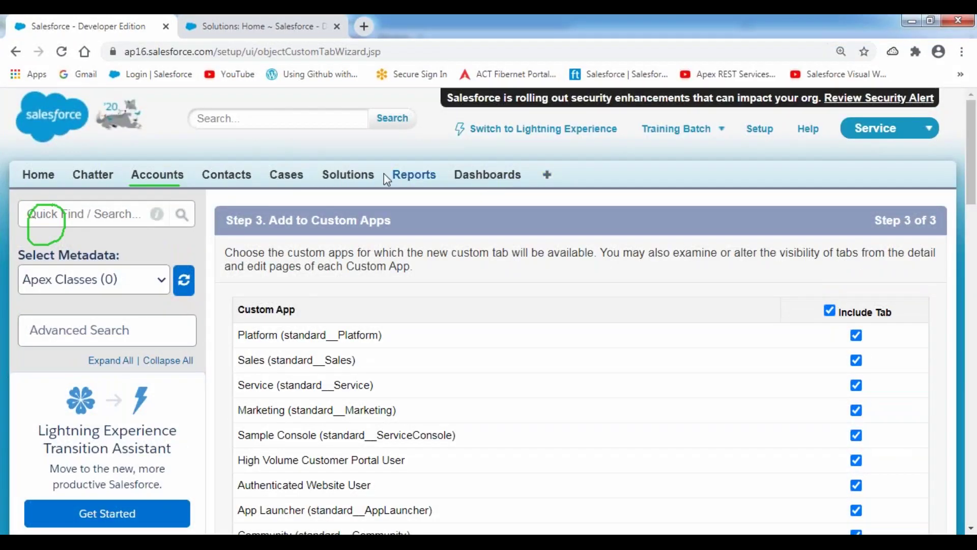
drag(971, 198, 971, 371)
click(877, 193)
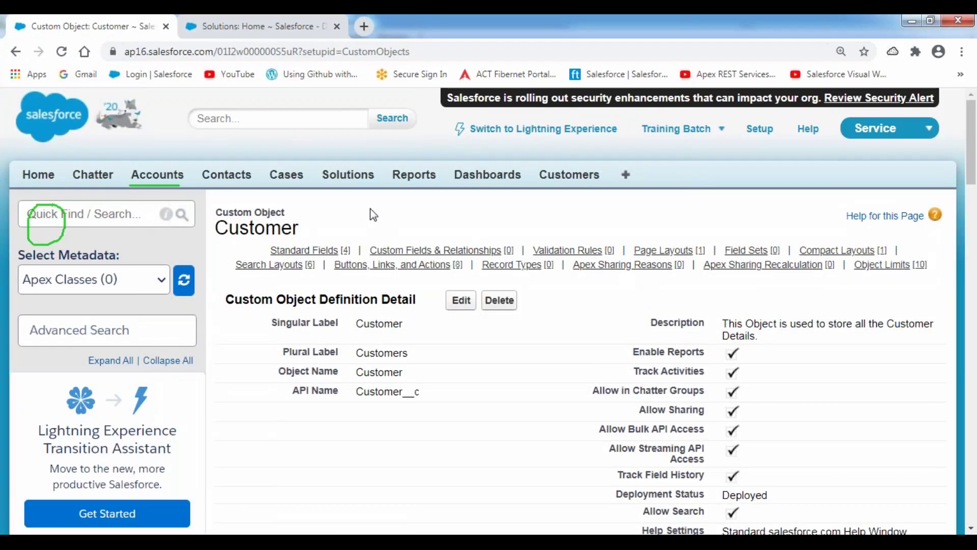
scroll(370, 209, down, 3)
drag(293, 248, 421, 250)
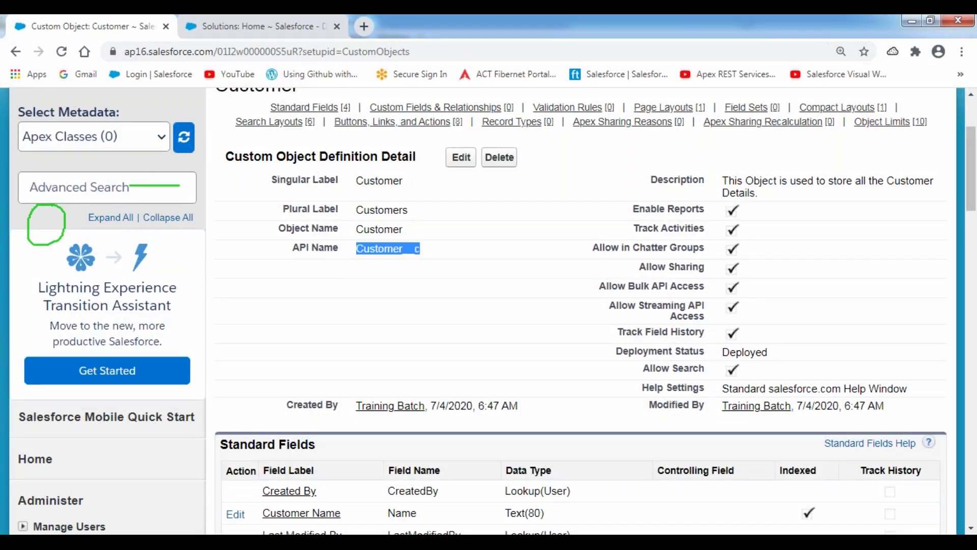
click(437, 254)
drag(422, 250, 357, 248)
scroll(462, 255, down, 5)
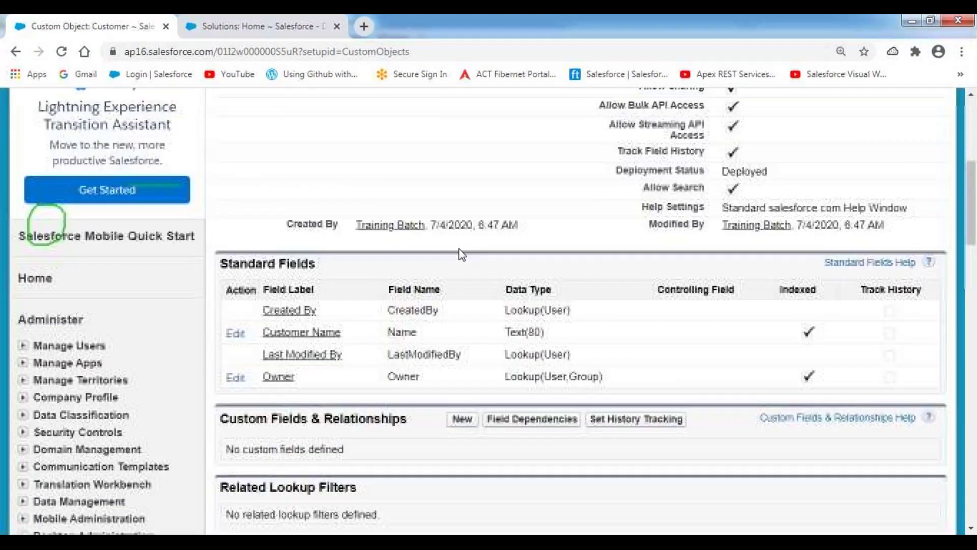
drag(222, 162, 326, 168)
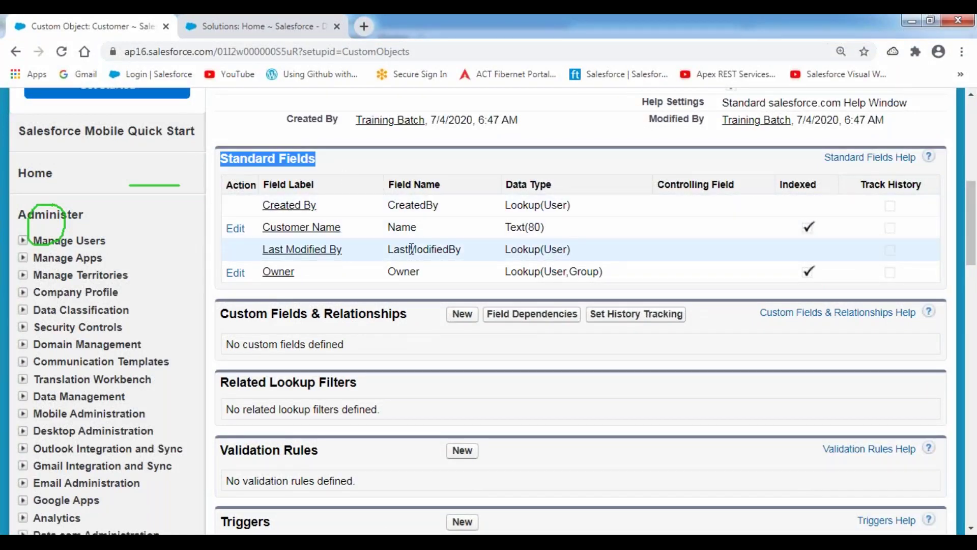
click(540, 23)
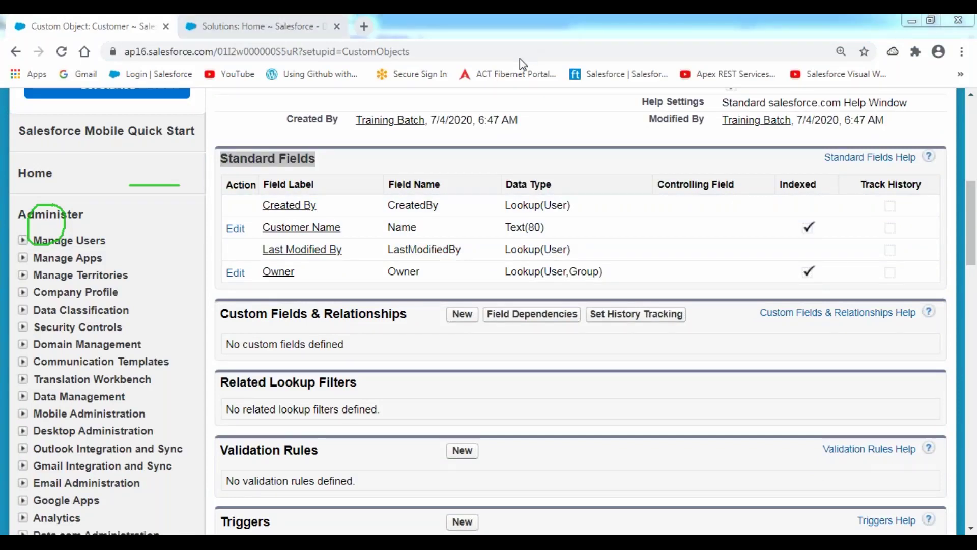
mouse_move(400, 162)
mouse_down()
mouse_move(356, 234)
mouse_move(444, 269)
mouse_move(399, 160)
mouse_up()
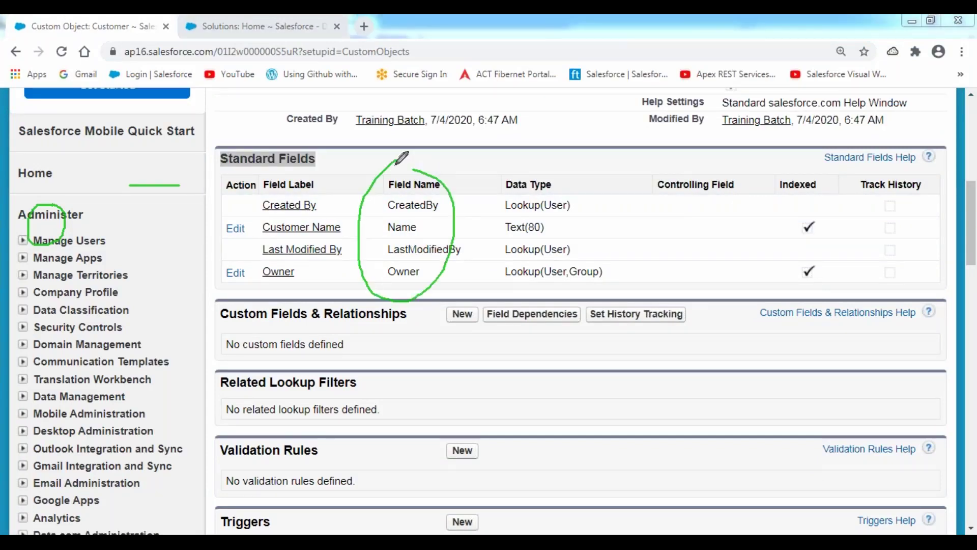
drag(377, 237, 433, 237)
drag(380, 283, 427, 282)
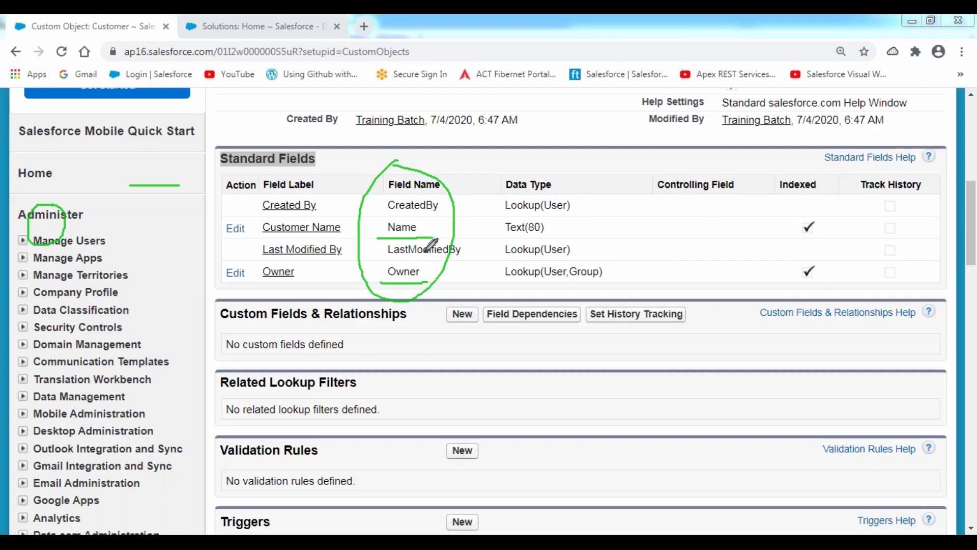
drag(382, 216, 436, 217)
drag(383, 265, 475, 259)
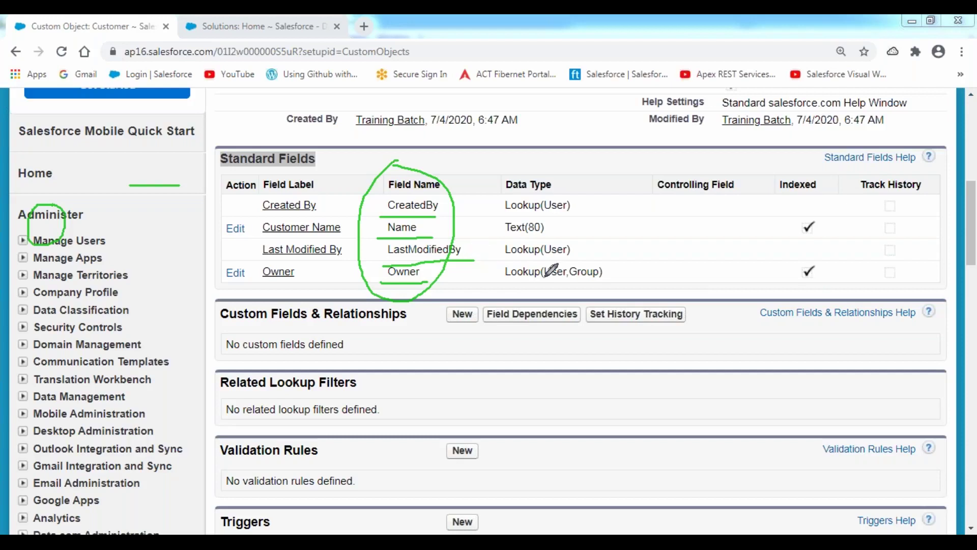
click(968, 234)
scroll(968, 234, up, 5)
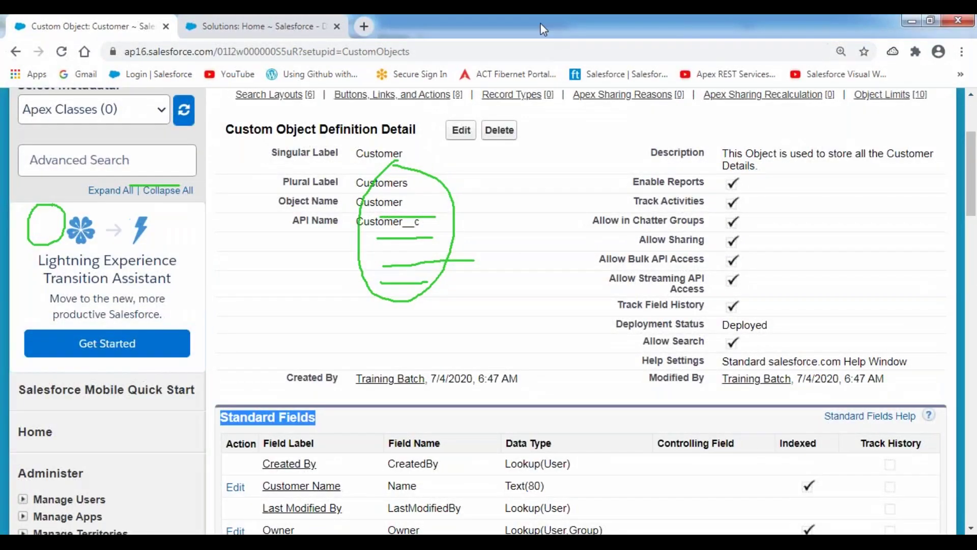
key(Escape)
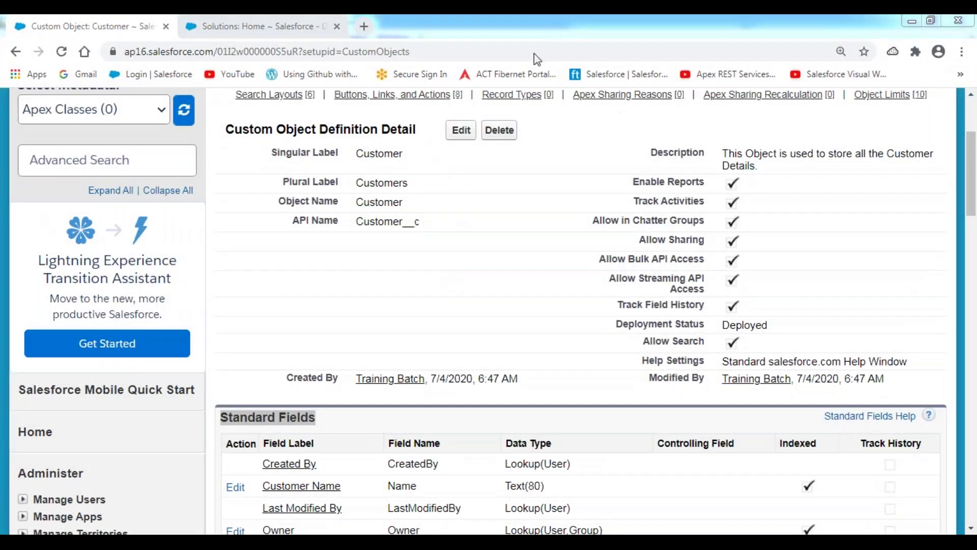
mouse_move(356, 230)
mouse_down()
mouse_move(427, 227)
mouse_move(379, 209)
mouse_move(345, 224)
mouse_move(349, 237)
mouse_up()
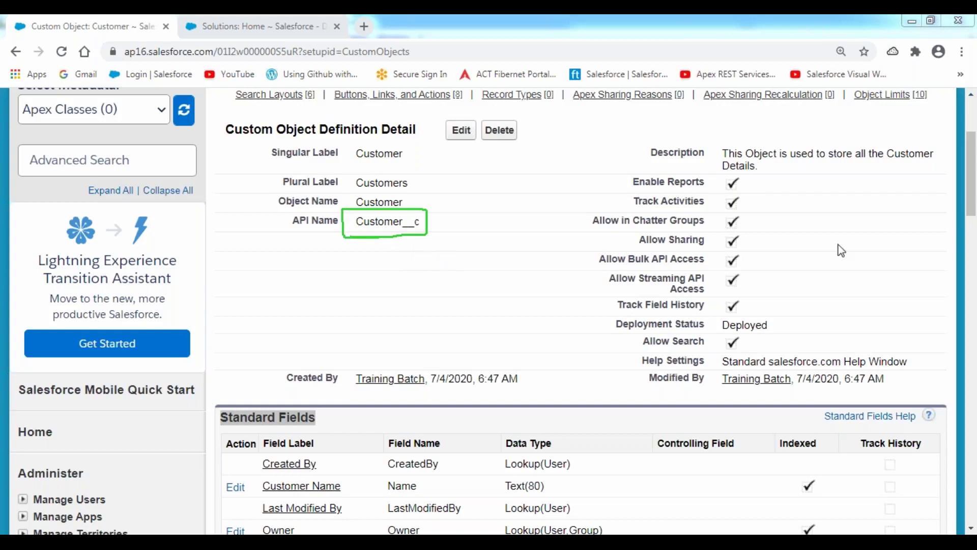
drag(972, 189, 972, 158)
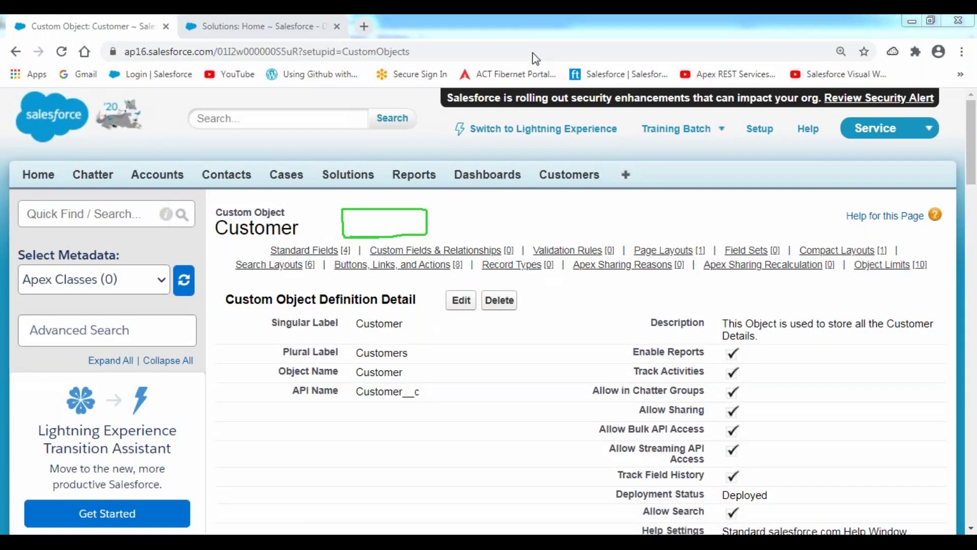
mouse_move(539, 150)
mouse_down()
mouse_move(537, 175)
mouse_move(618, 178)
mouse_move(539, 151)
mouse_up()
click(566, 198)
drag(571, 208, 606, 187)
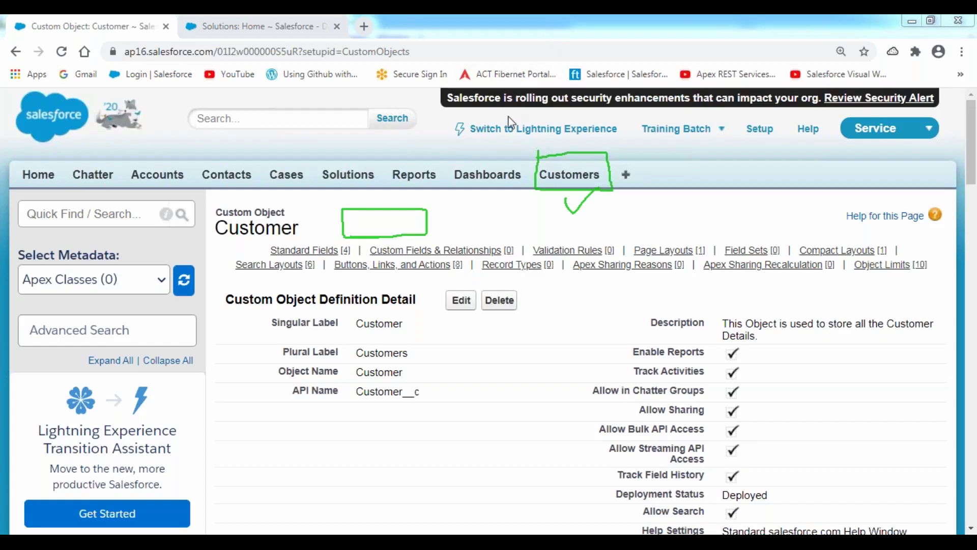
- Create a Customer record with the customer's name, then return to the Customers list
click(565, 177)
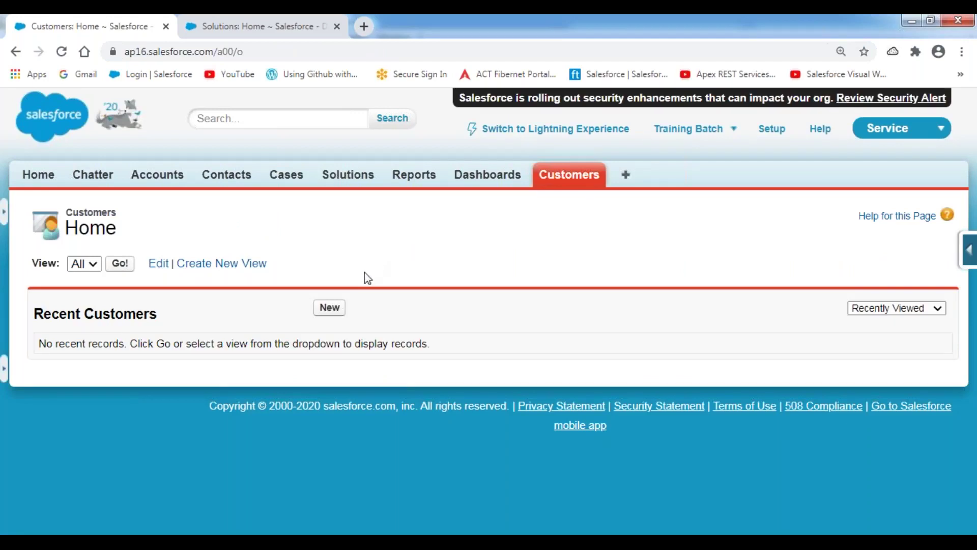
click(328, 307)
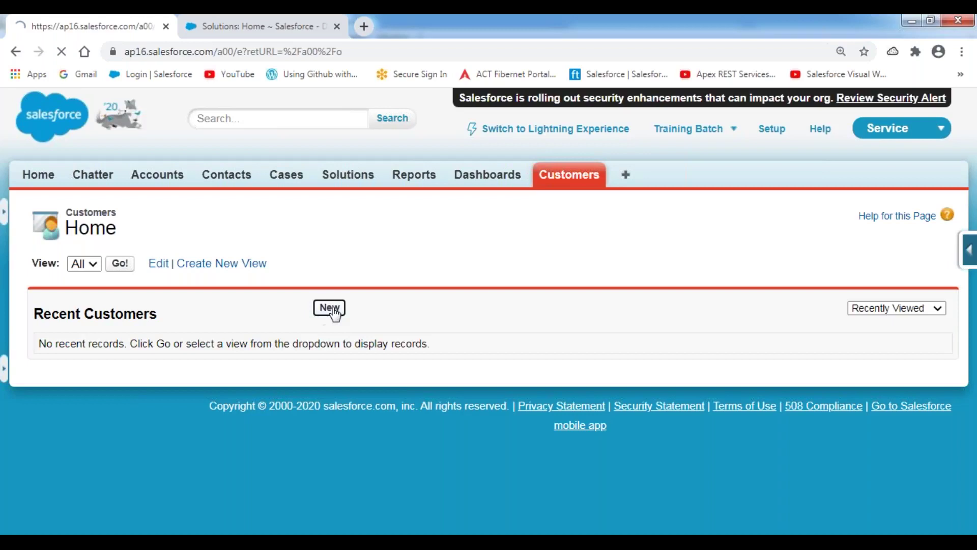
click(305, 333)
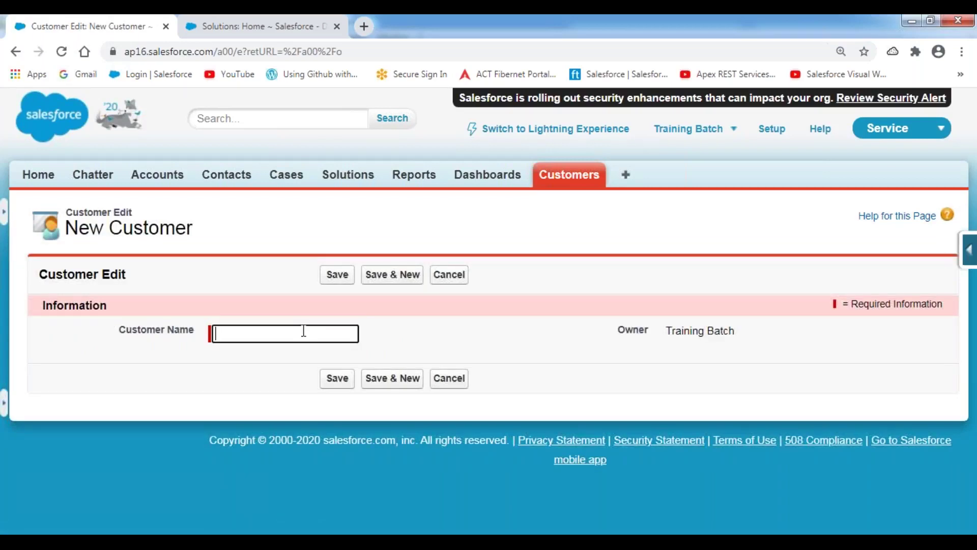
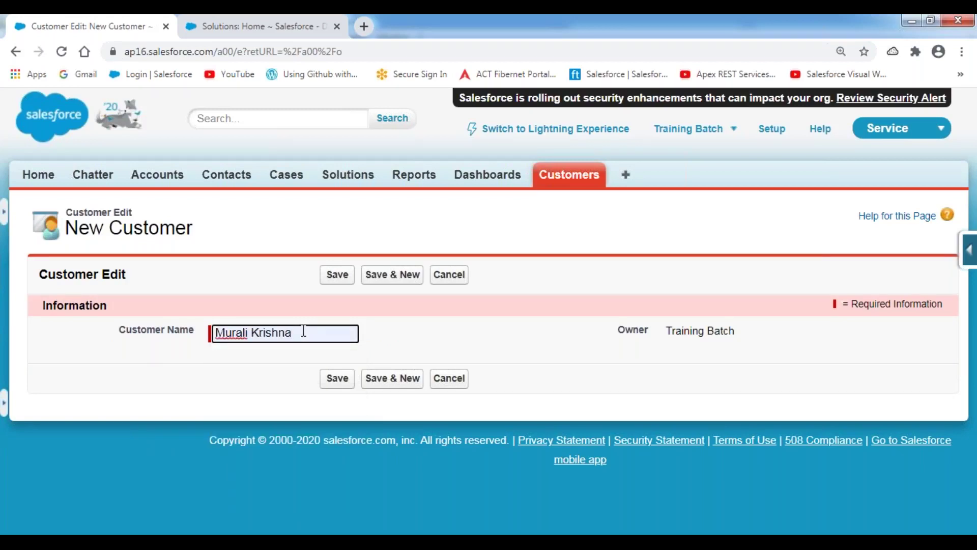
click(337, 276)
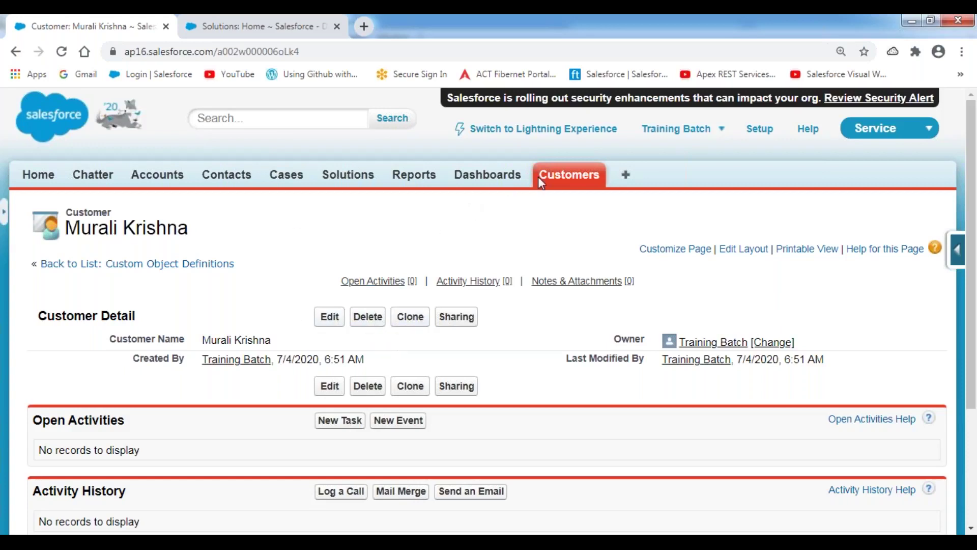
click(560, 177)
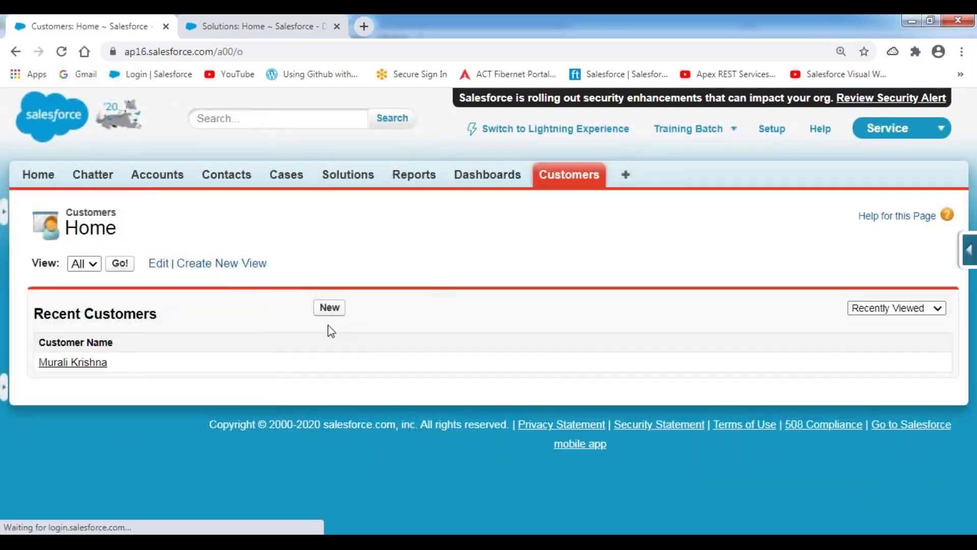
- Add another Customer record with the customer's full name from autofill, using Save & New
click(330, 307)
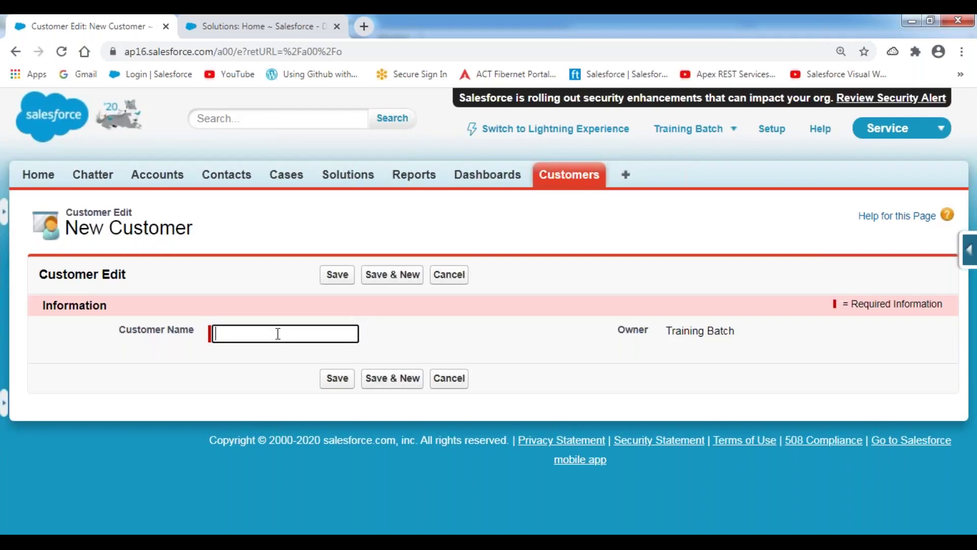
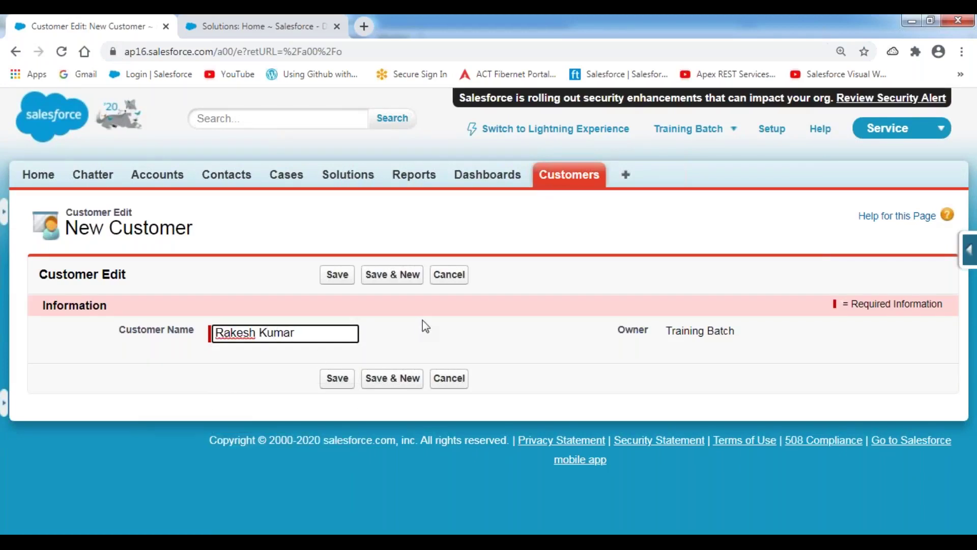
click(421, 326)
click(403, 279)
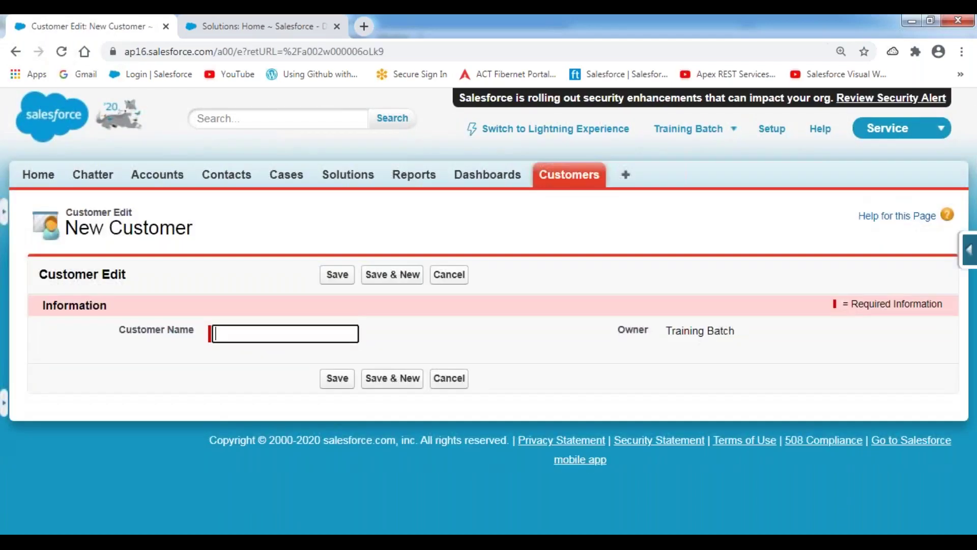
- Enter the next customer's name, fixing typos, save it, and return to Customers home
click(274, 335)
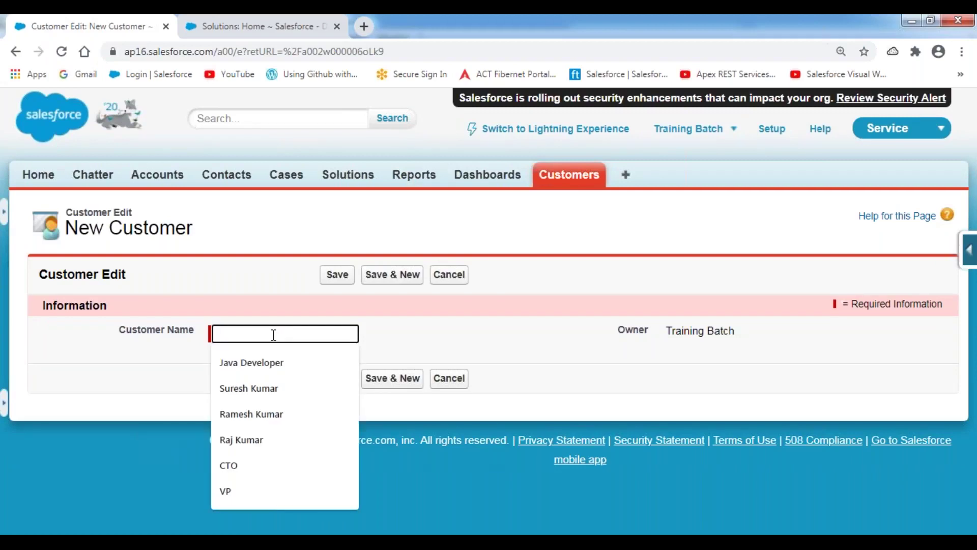
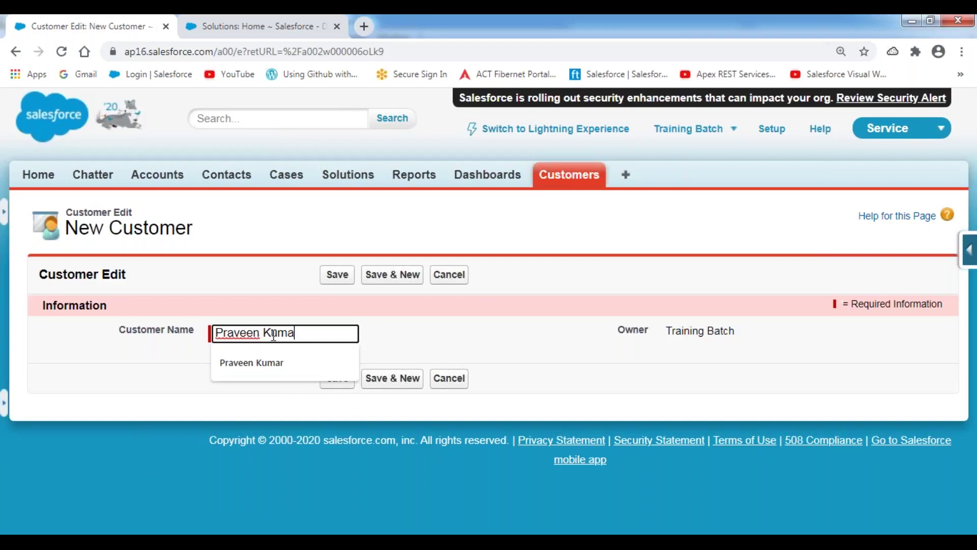
click(285, 362)
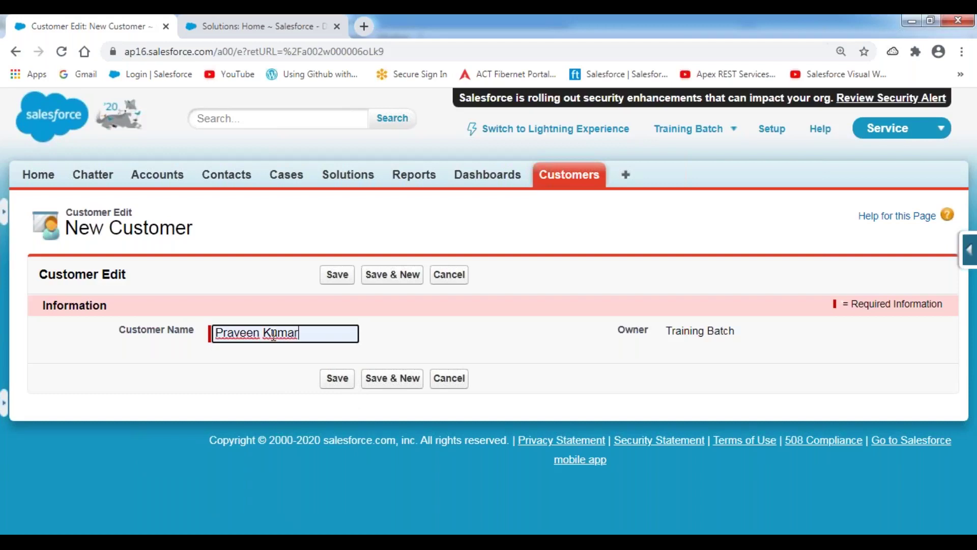
click(346, 279)
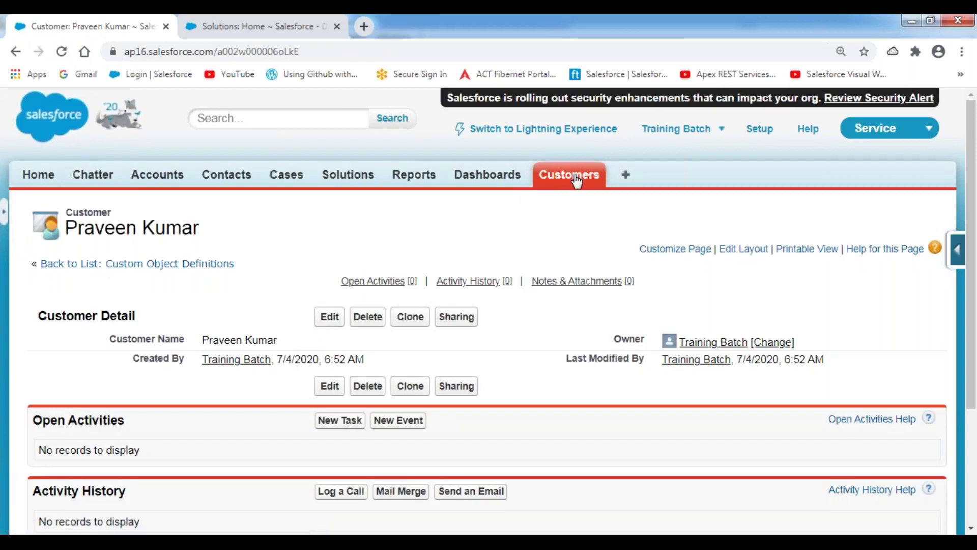
click(576, 178)
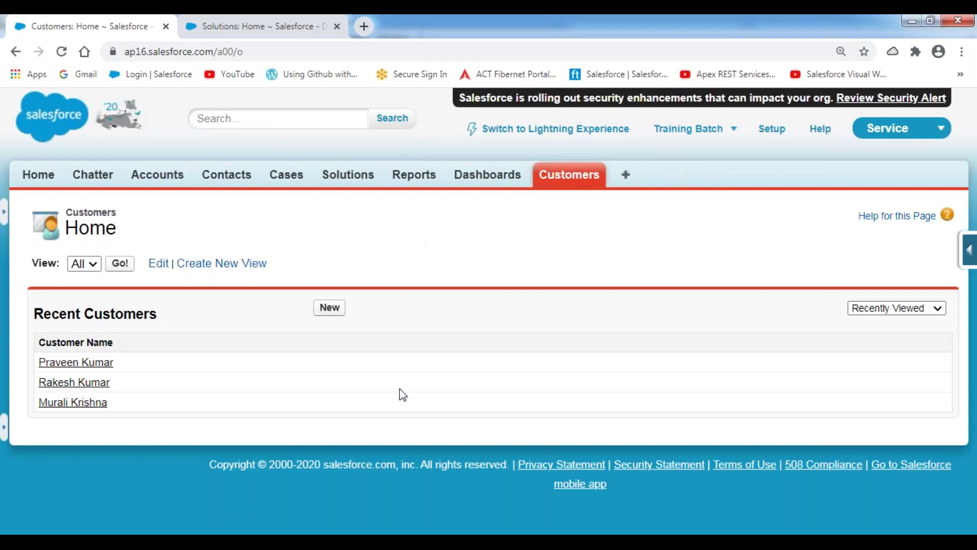
- Highlight Customer__C and Customers on notes lines 949–951, then return to Salesforce
key(alt+Tab)
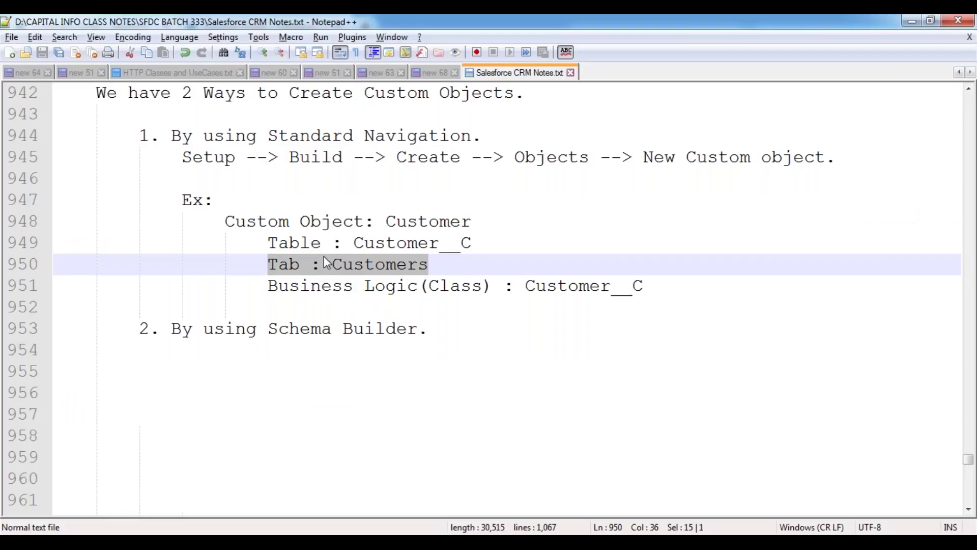
click(344, 251)
drag(352, 243, 479, 243)
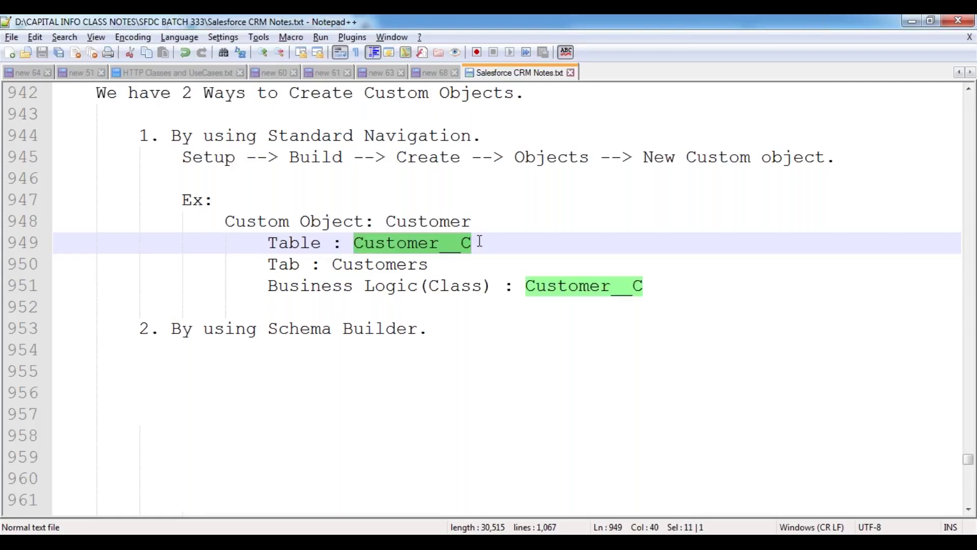
drag(333, 264, 433, 261)
drag(526, 285, 643, 285)
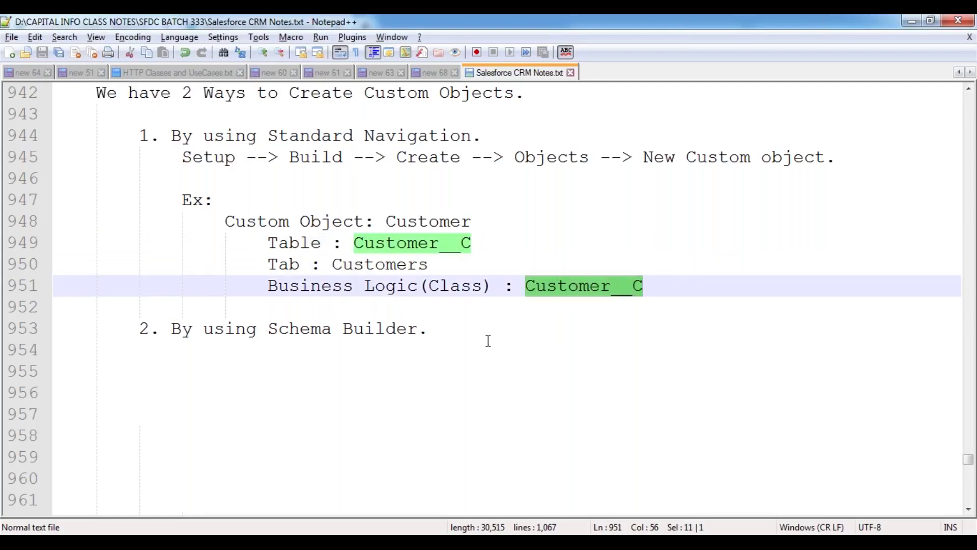
click(481, 341)
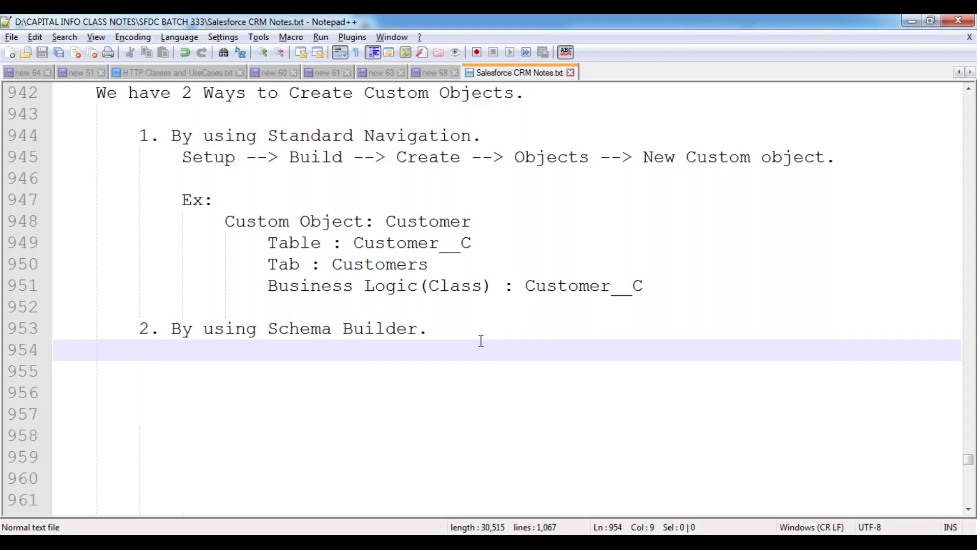
key(alt+Tab)
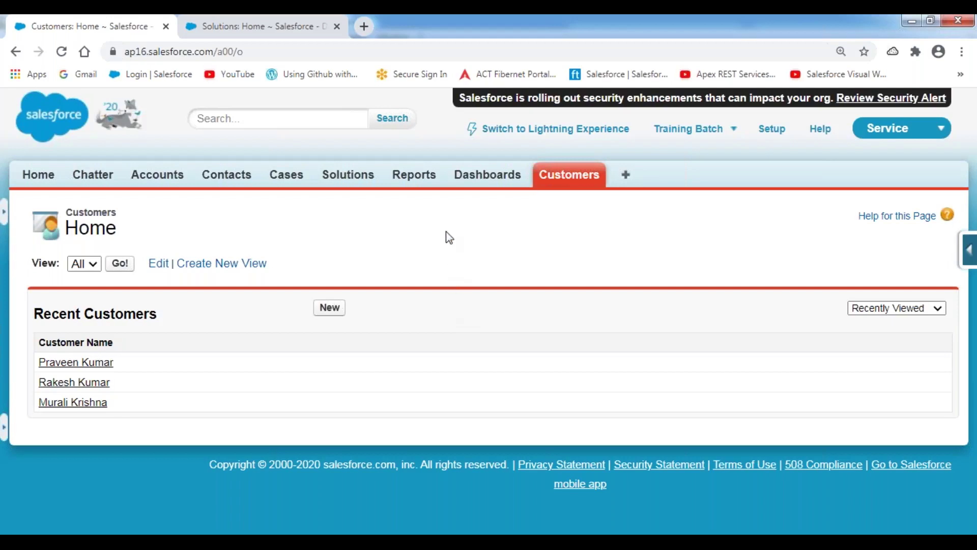
click(569, 180)
- Copy the Custom Object: Customer line to line 956, change it to Branch, and save
key(alt+Tab)
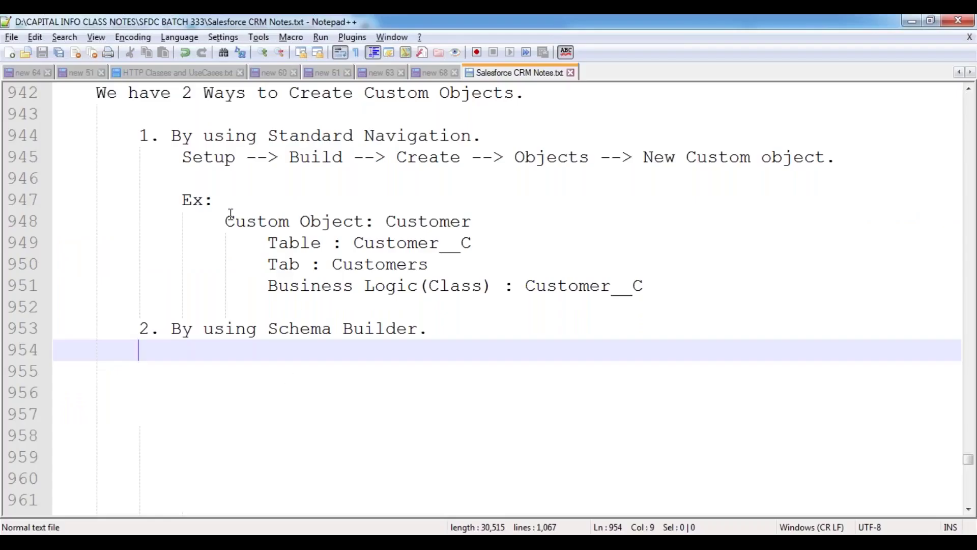
drag(225, 221, 364, 221)
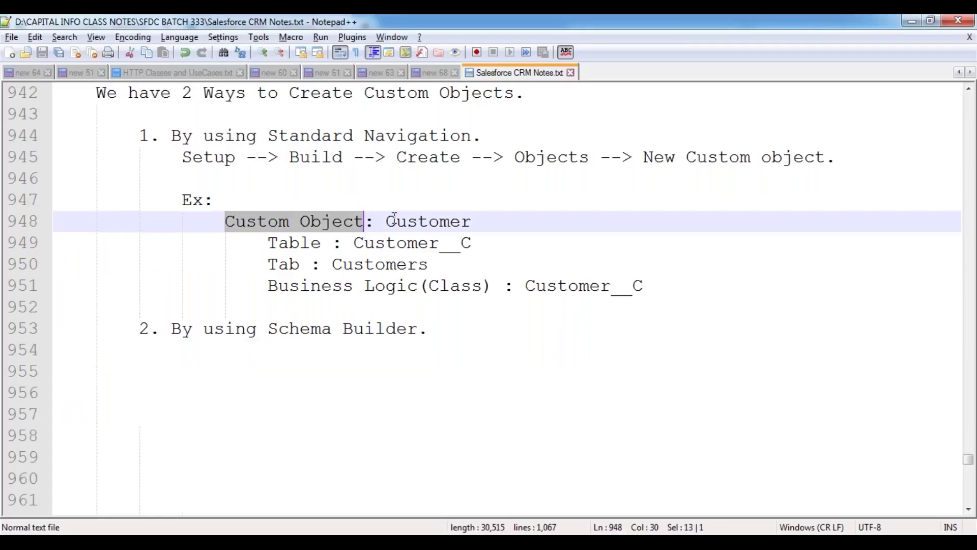
click(157, 399)
text(Custom Object: Customer)
double_click(289, 392)
text(Branch)
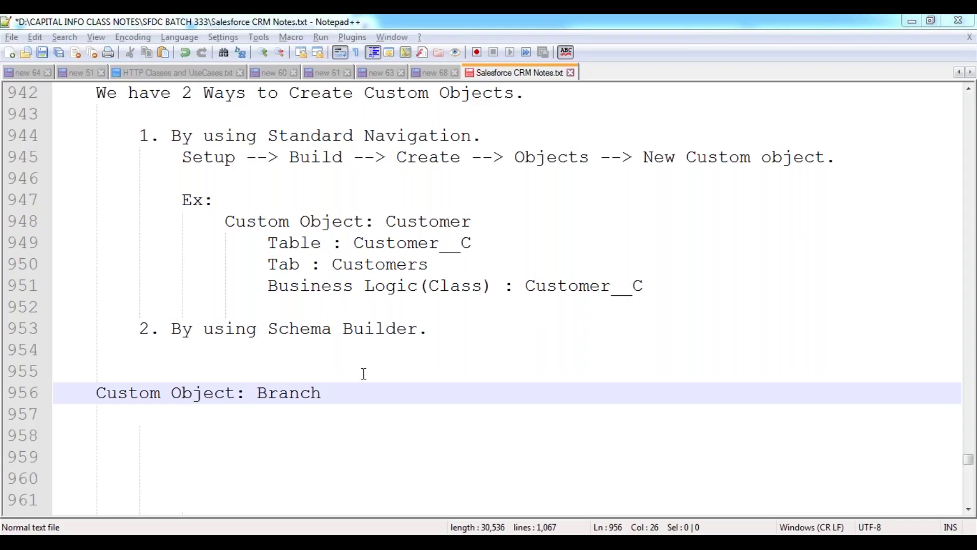
double_click(301, 392)
click(358, 391)
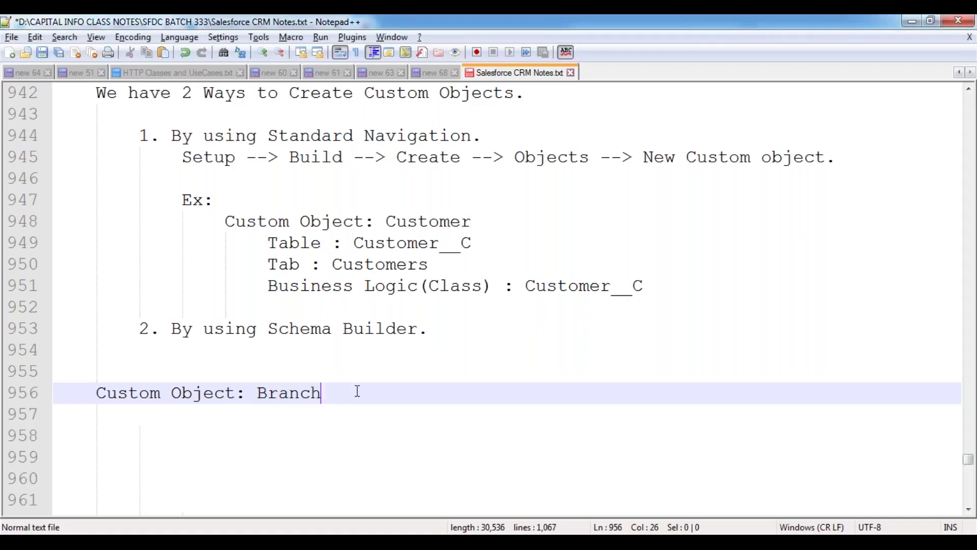
key(ctrl+s)
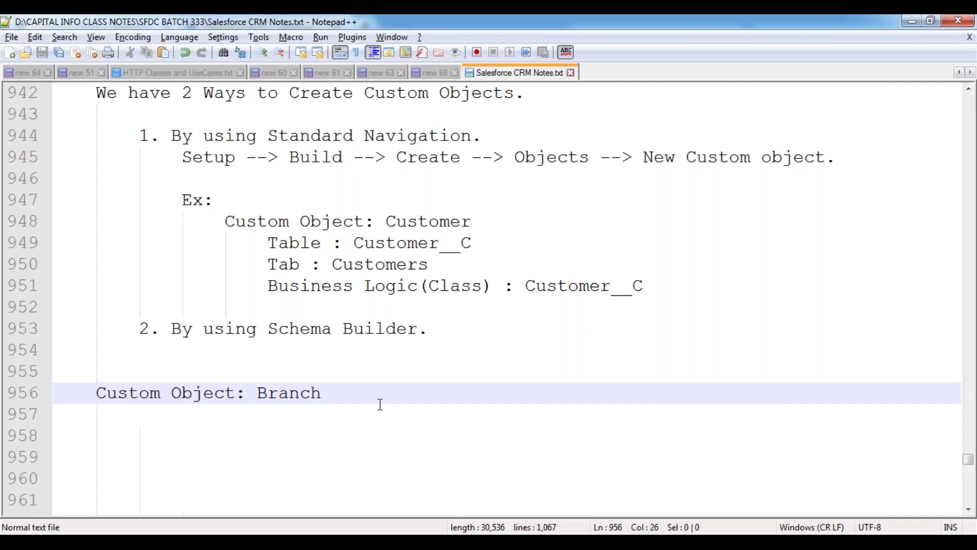
- Bring Salesforce forward, go to Setup, and close the Solutions browser tab
mouse_move(171, 542)
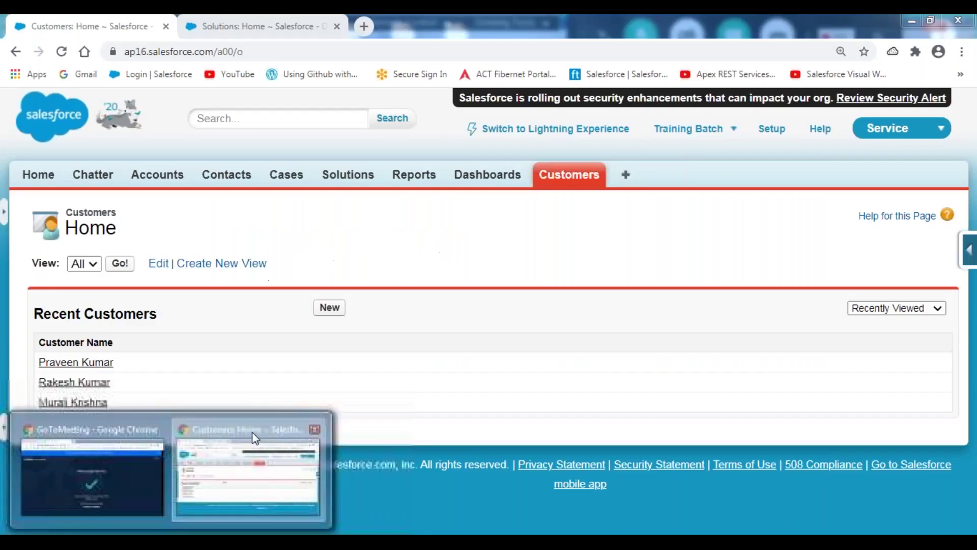
click(252, 432)
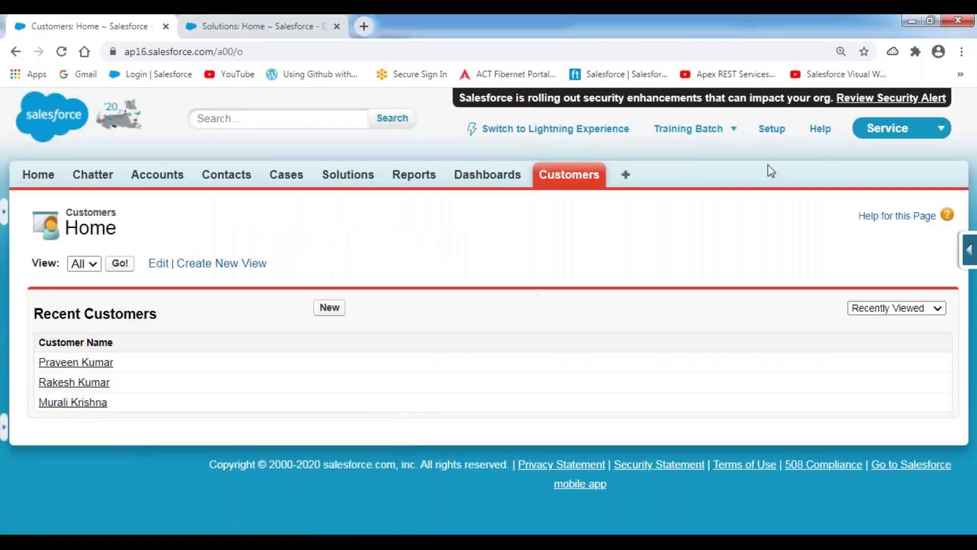
click(773, 133)
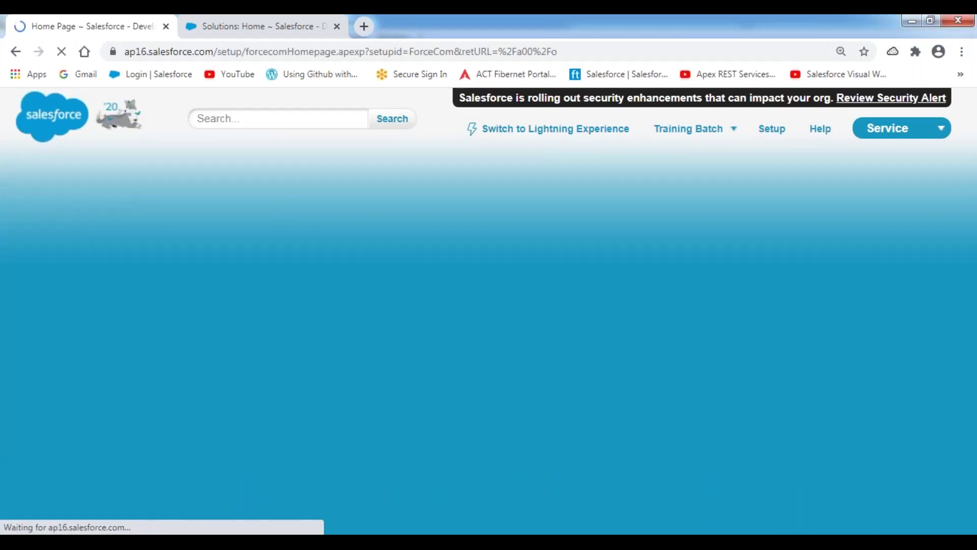
right_click(249, 36)
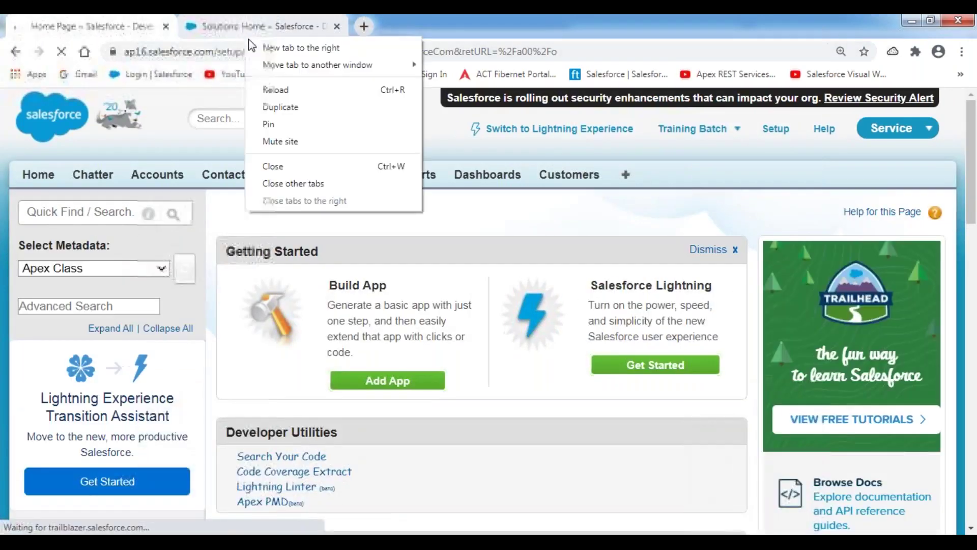
click(274, 166)
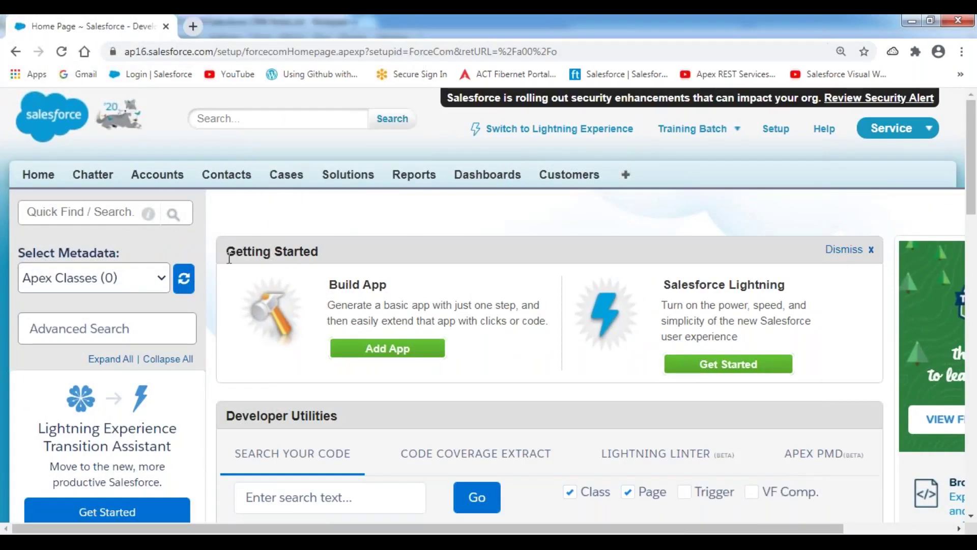
- Open Build > Create > Objects and point out the Customer object in the list
scroll(200, 309, down, 15)
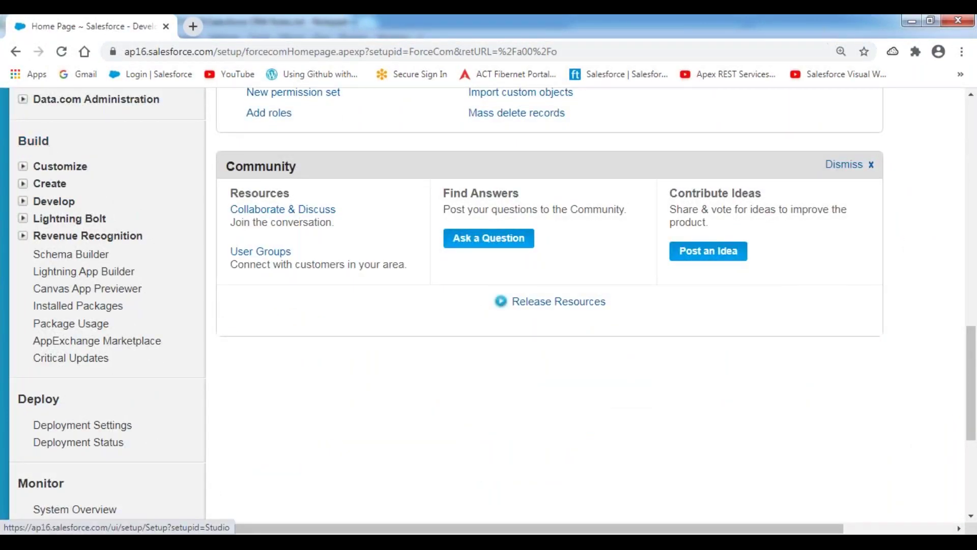
click(22, 185)
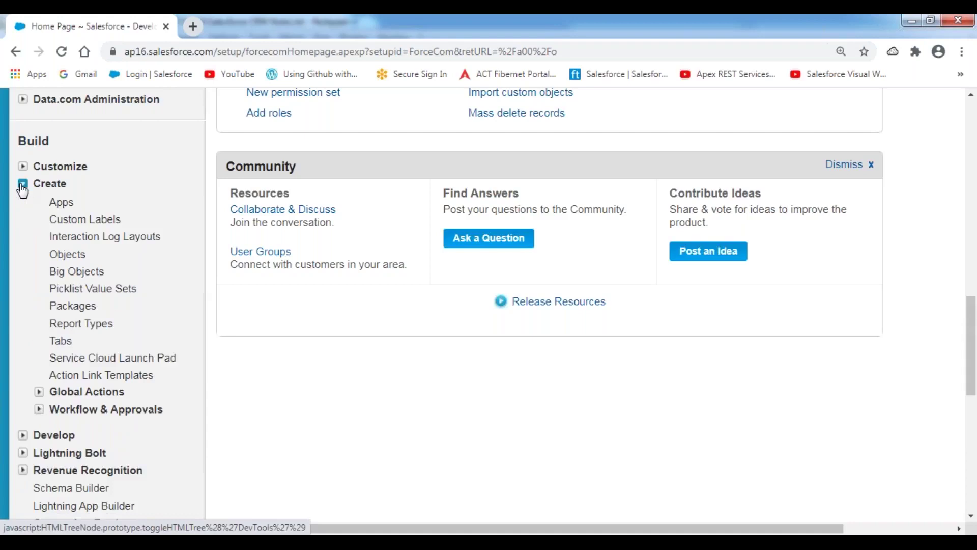
click(75, 258)
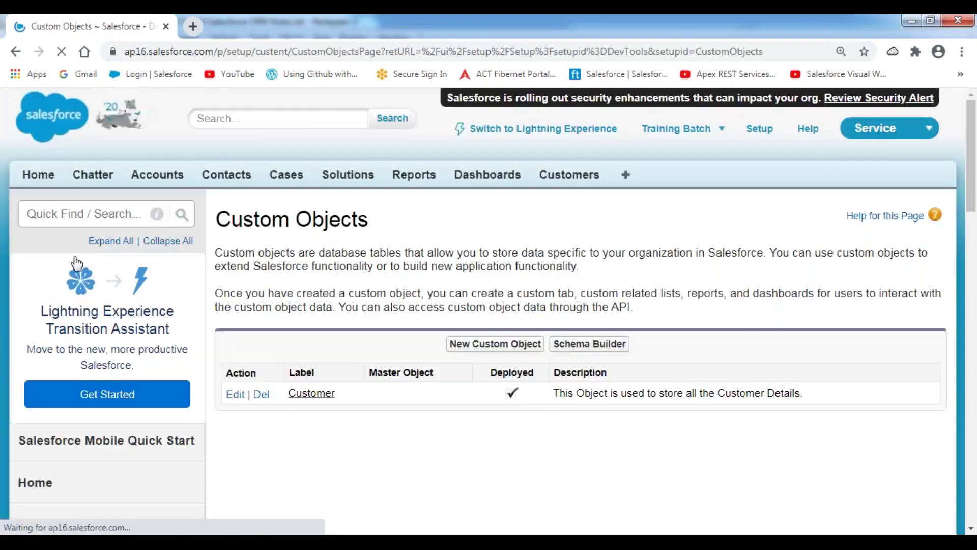
scroll(358, 249, down, 3)
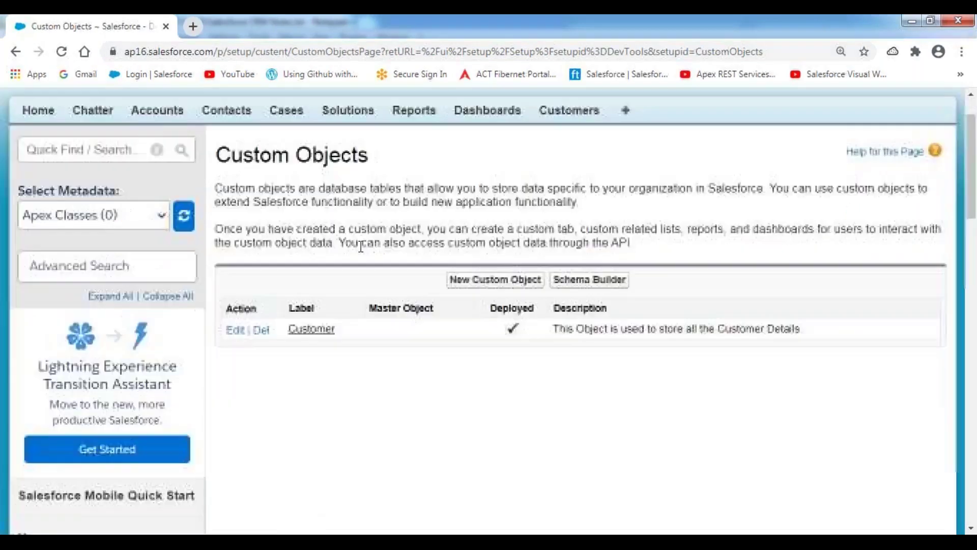
drag(352, 252, 287, 251)
click(347, 196)
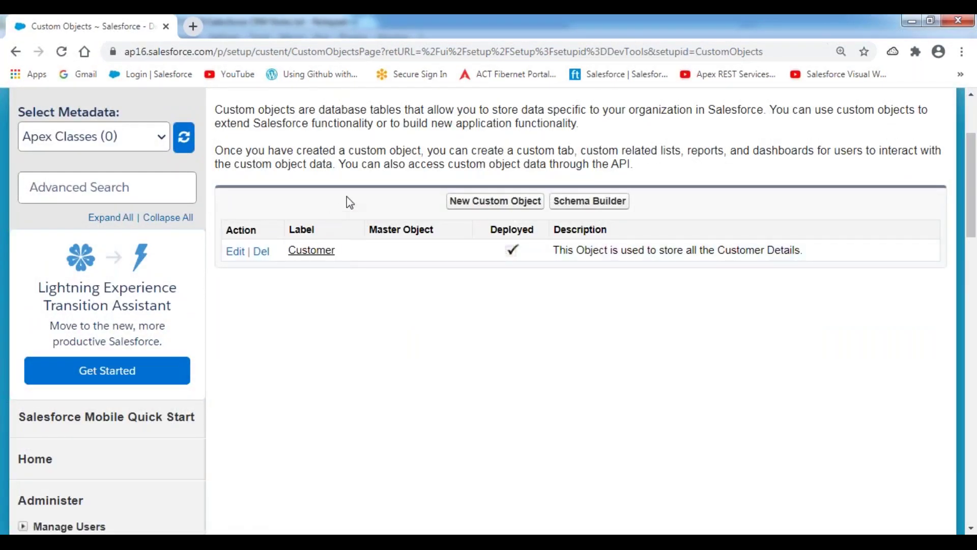
- Start a new custom object labelled Branch with plural label Branches
click(508, 209)
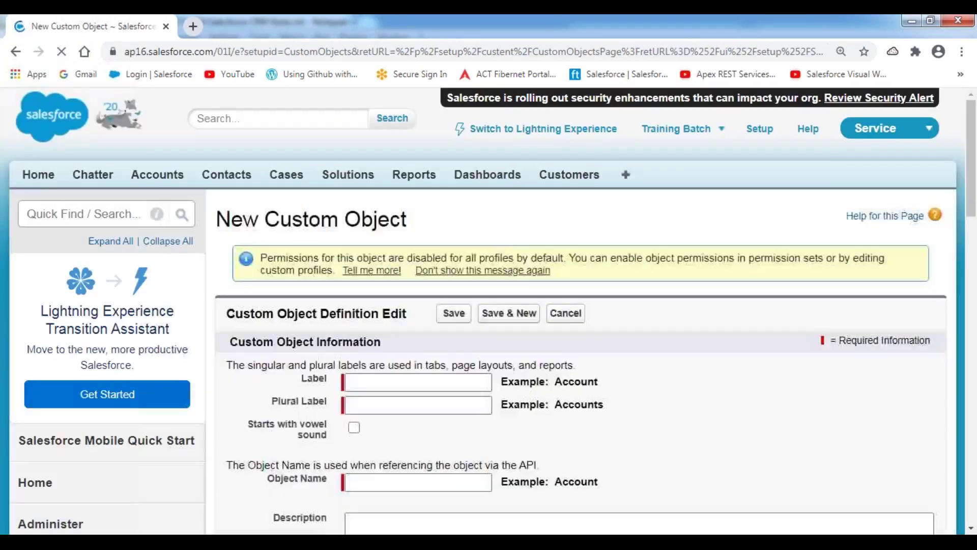
scroll(521, 213, down, 2)
scroll(522, 214, down, 2)
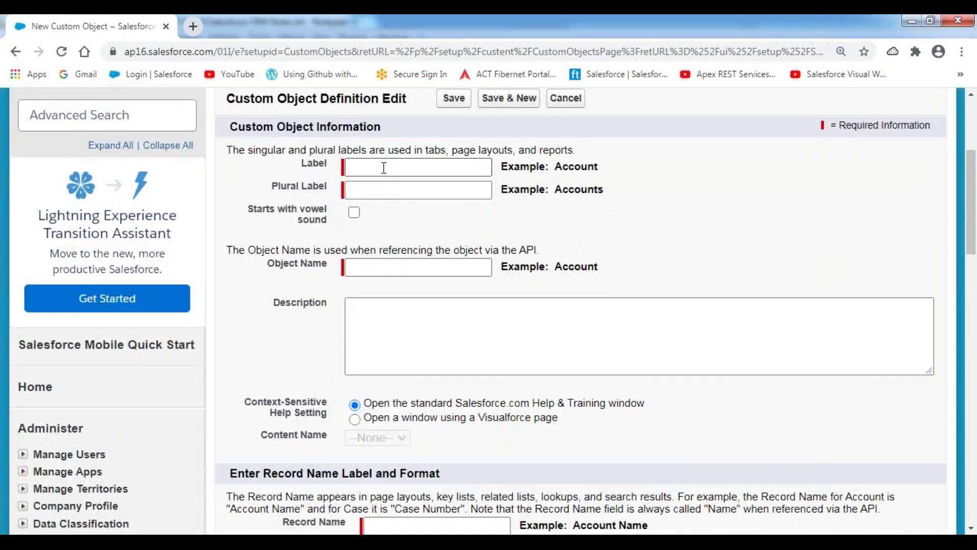
click(383, 167)
text(Branch)
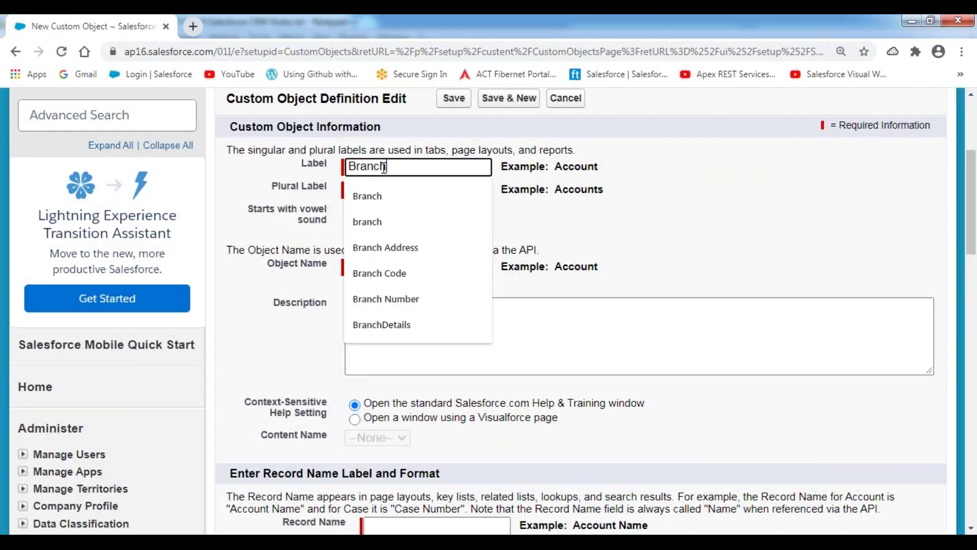
key(Tab)
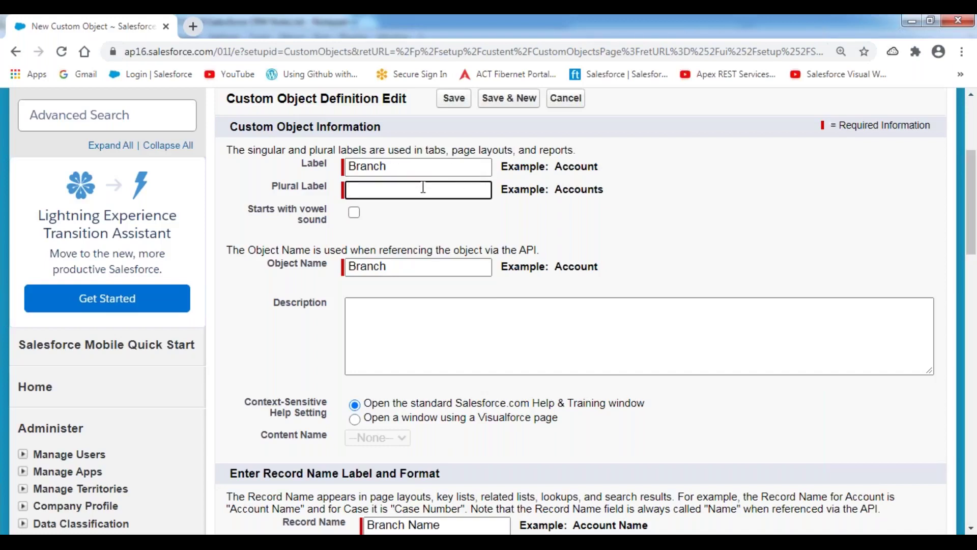
text(Branches)
click(706, 185)
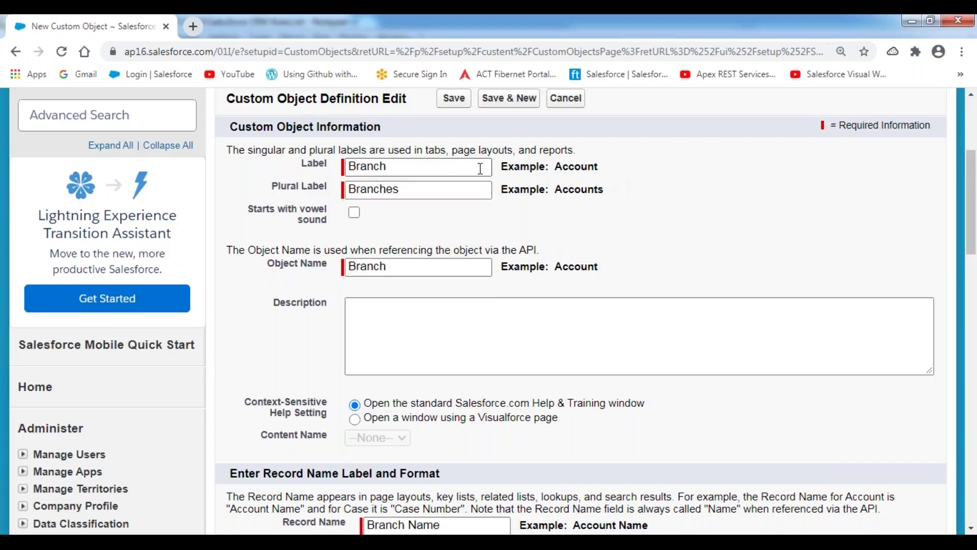
- Enter the description 'This object is used to store all the Branch details of our organization.'
scroll(419, 236, down, 1)
click(393, 247)
text(This ob)
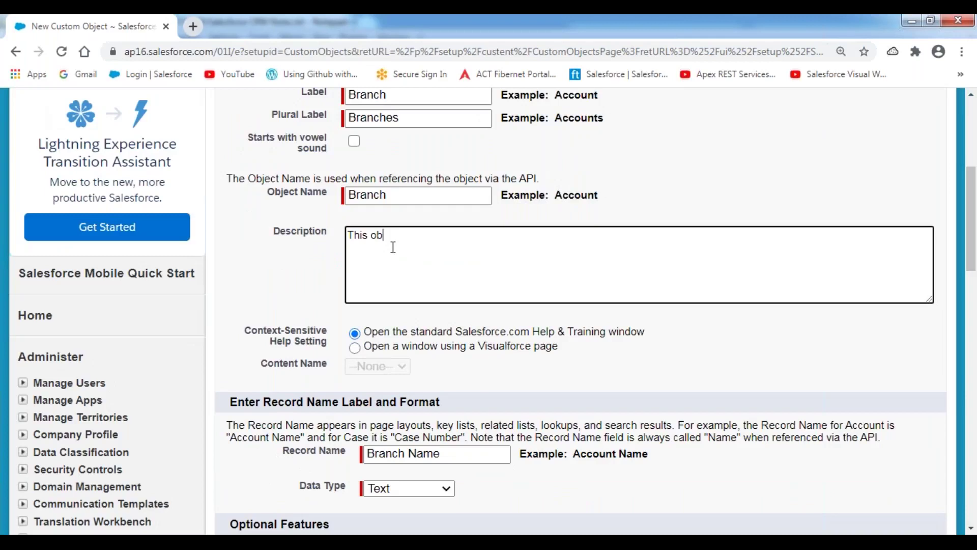
text(ject is used to store all the Bra)
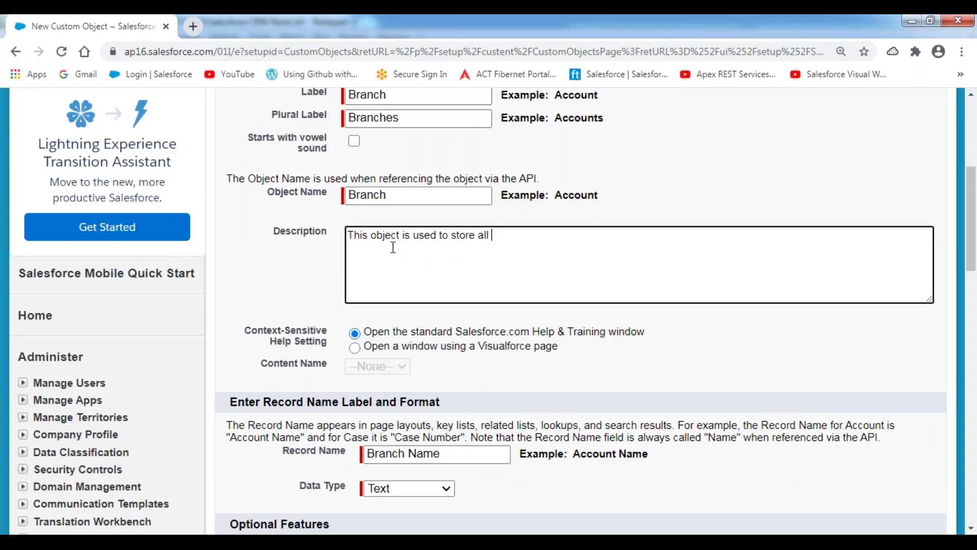
text(nches of our og)
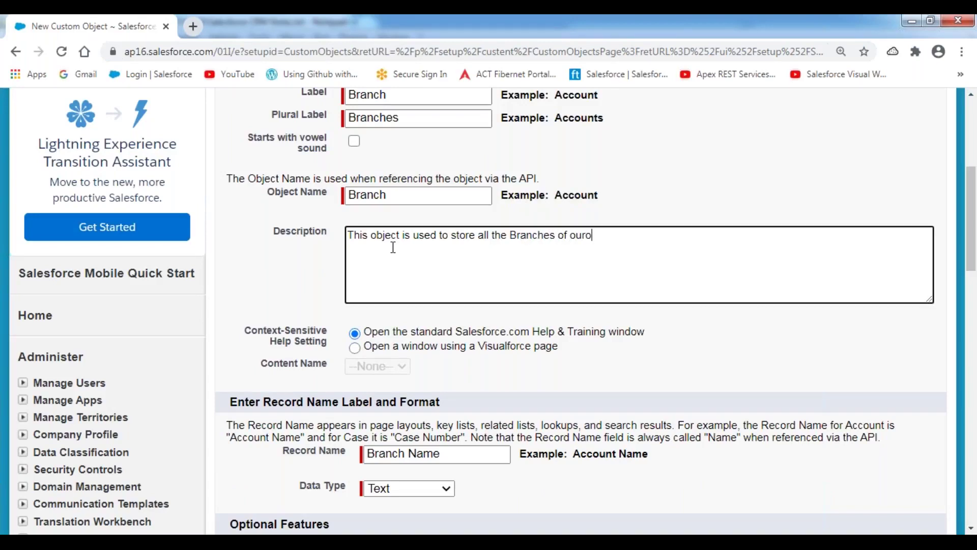
key(BackSpace)
key(BackSpace)
text(org)
key(BackSpace)
text(rganization.)
click(556, 235)
key(BackSpace)
key(BackSpace)
text(details)
click(298, 289)
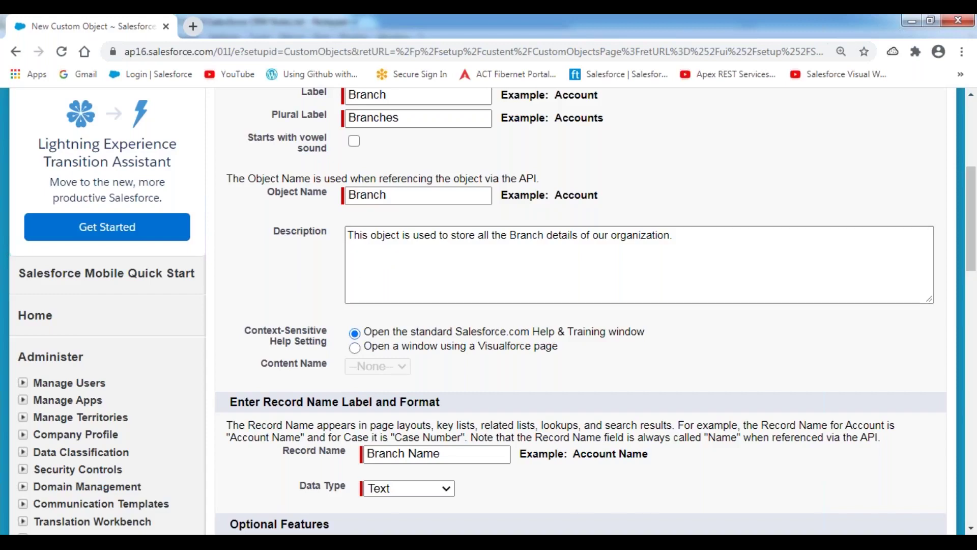
- Enable Allow Reports, Allow Activities, Track Field History and Allow in Chatter Groups for Branch
scroll(269, 197, down, 7)
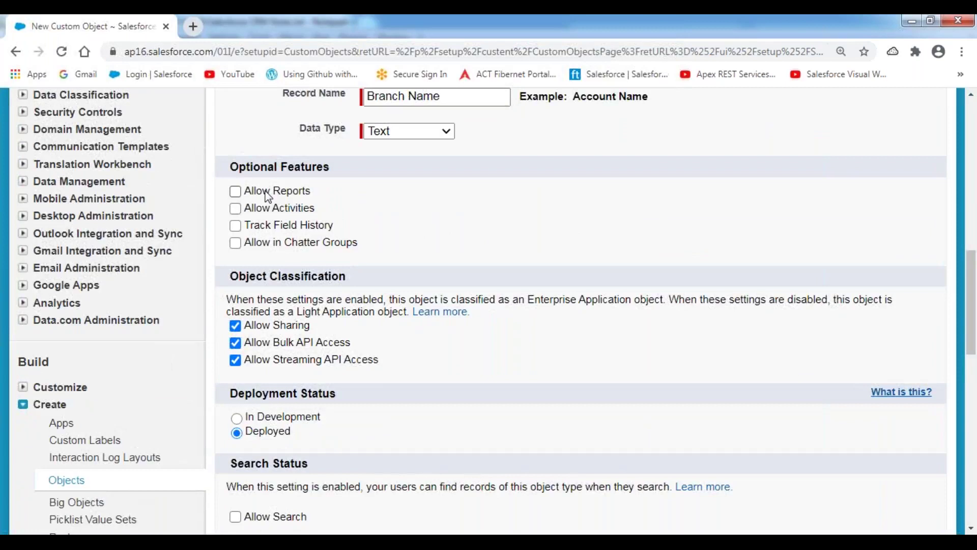
click(268, 196)
click(270, 212)
click(272, 230)
click(277, 246)
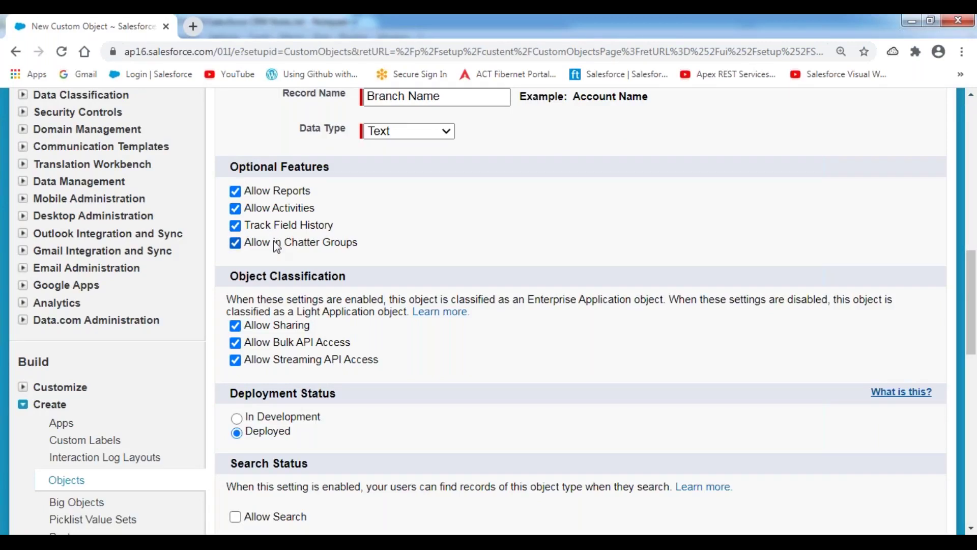
scroll(276, 246, down, 5)
click(273, 152)
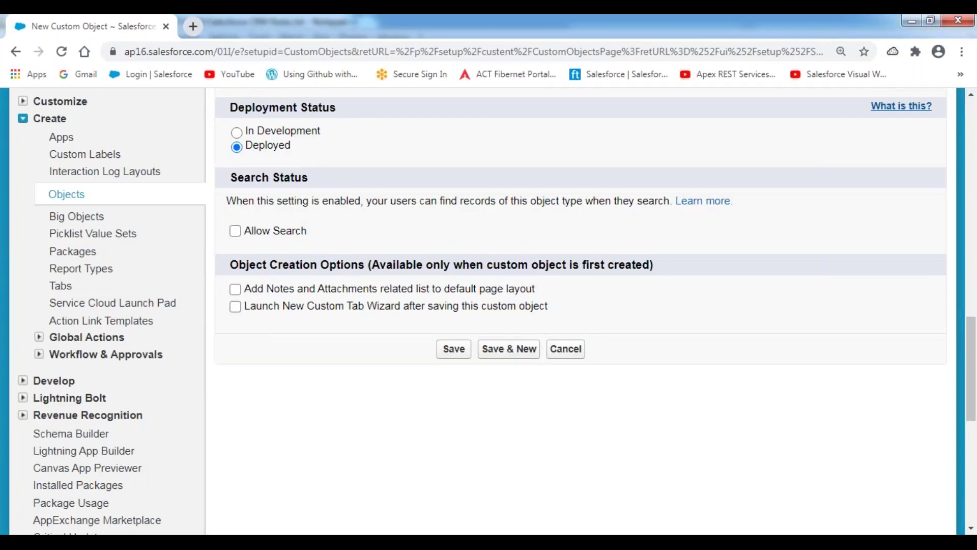
- Add the Notes and Attachments related list and save the Branch object
drag(230, 265, 369, 265)
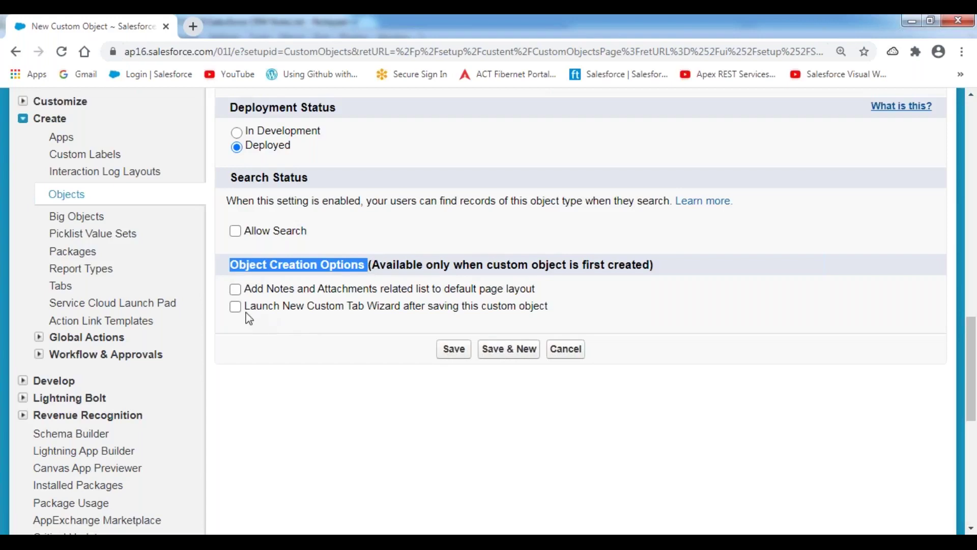
drag(245, 310, 563, 312)
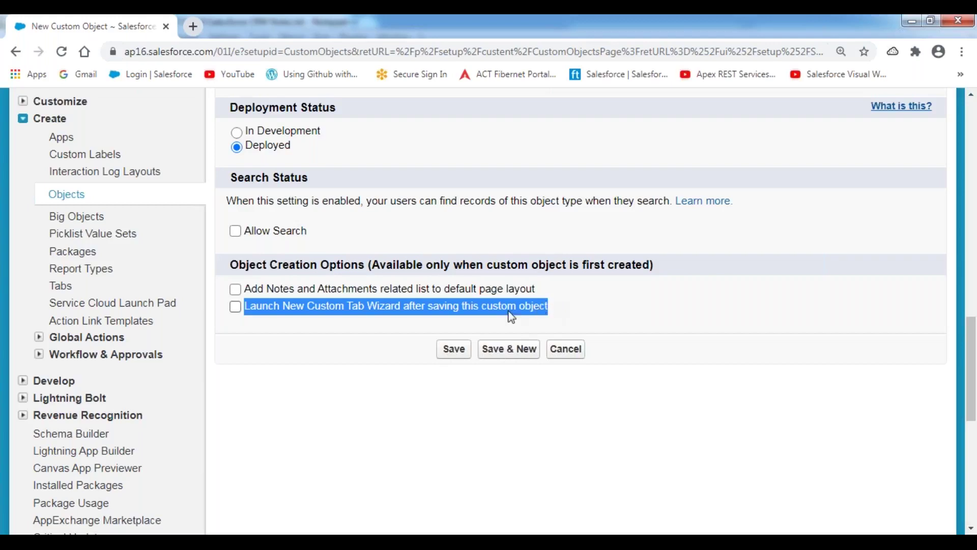
click(282, 339)
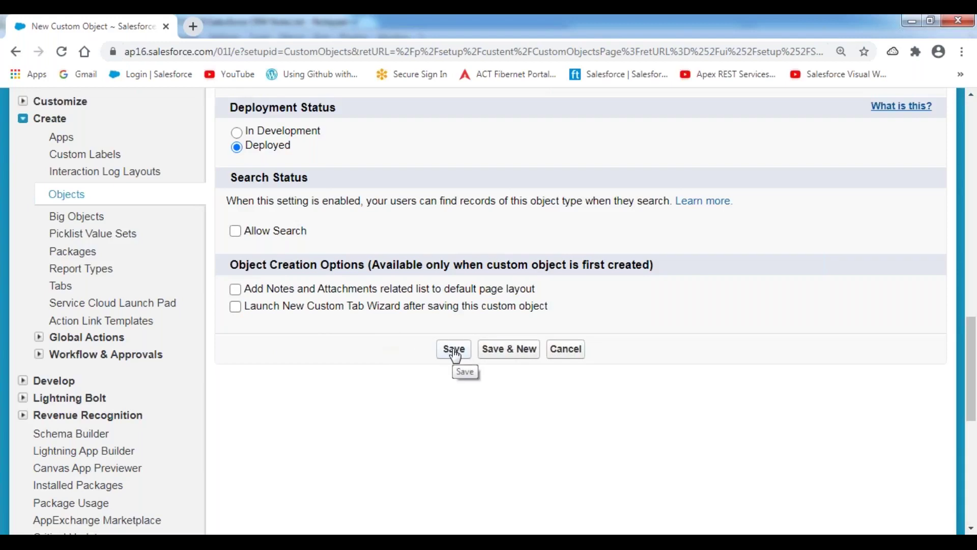
click(235, 289)
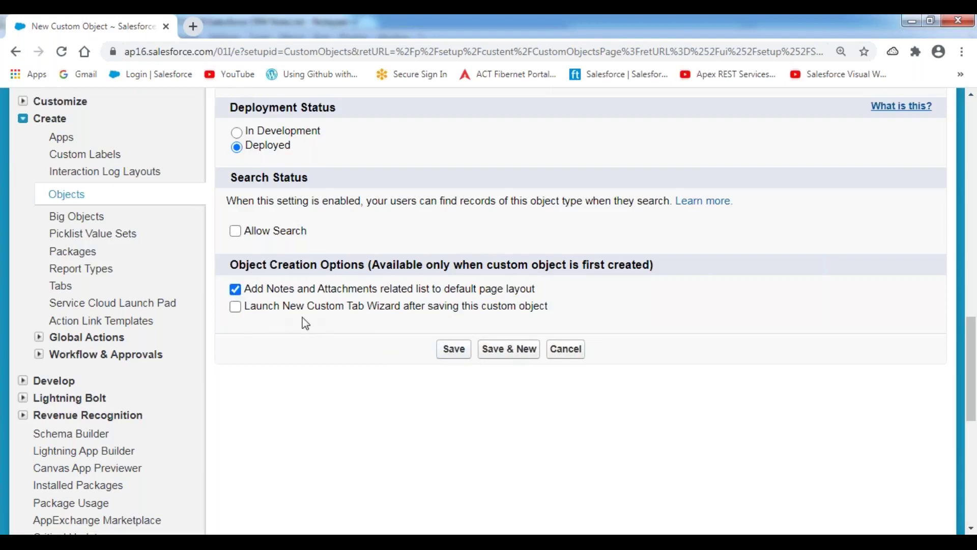
click(453, 351)
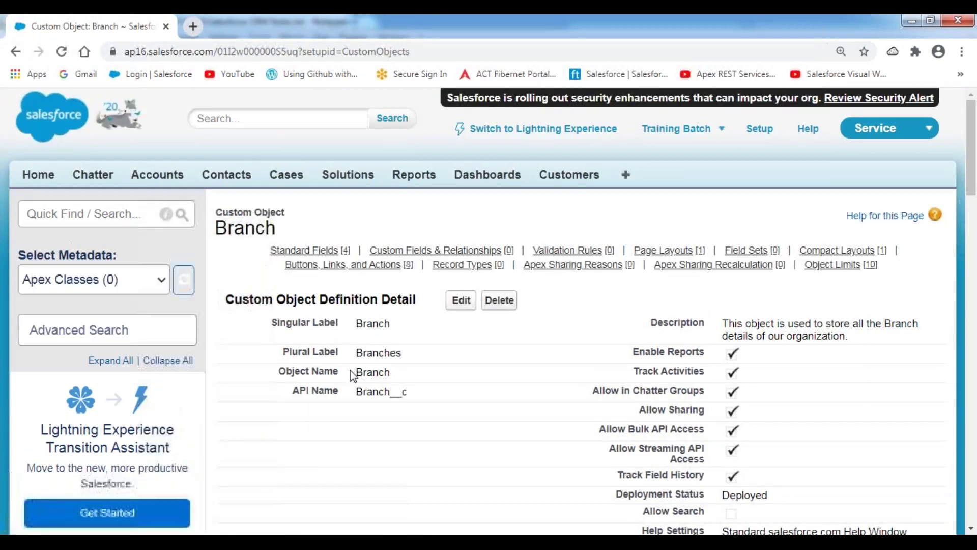
- Check Branch's API name Branch__c and its Name, Owner, CreatedBy and LastModifiedBy standard fields, then return to Notepad++
scroll(356, 253, down, 3)
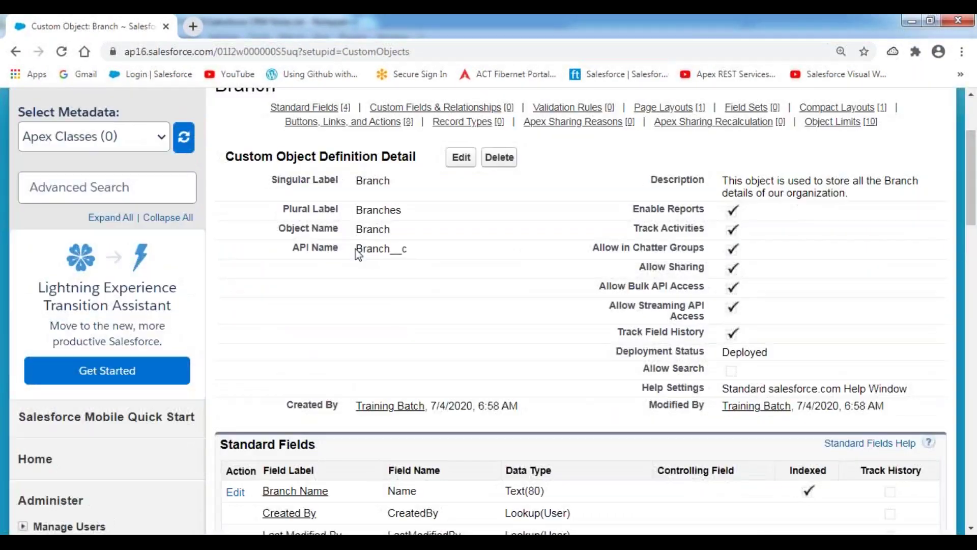
drag(356, 248, 455, 255)
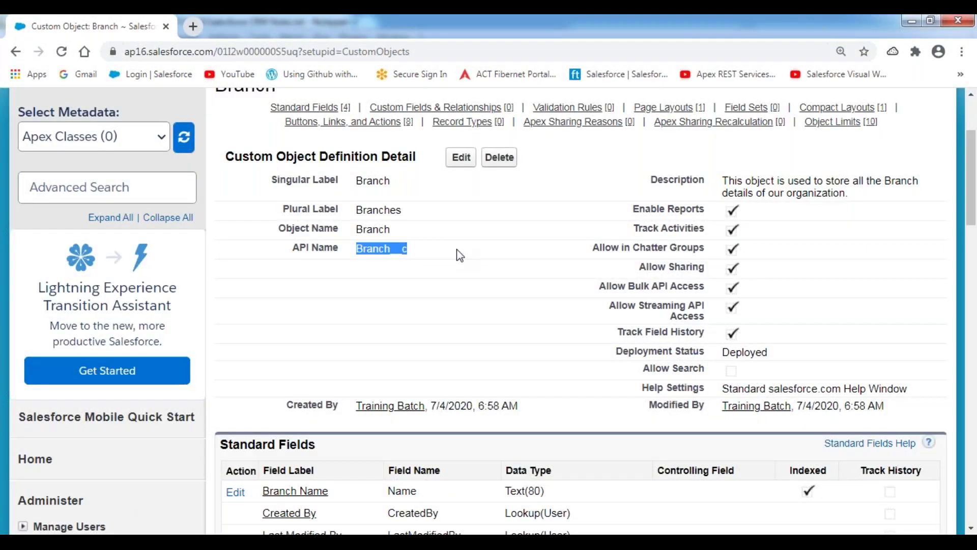
scroll(457, 252, down, 3)
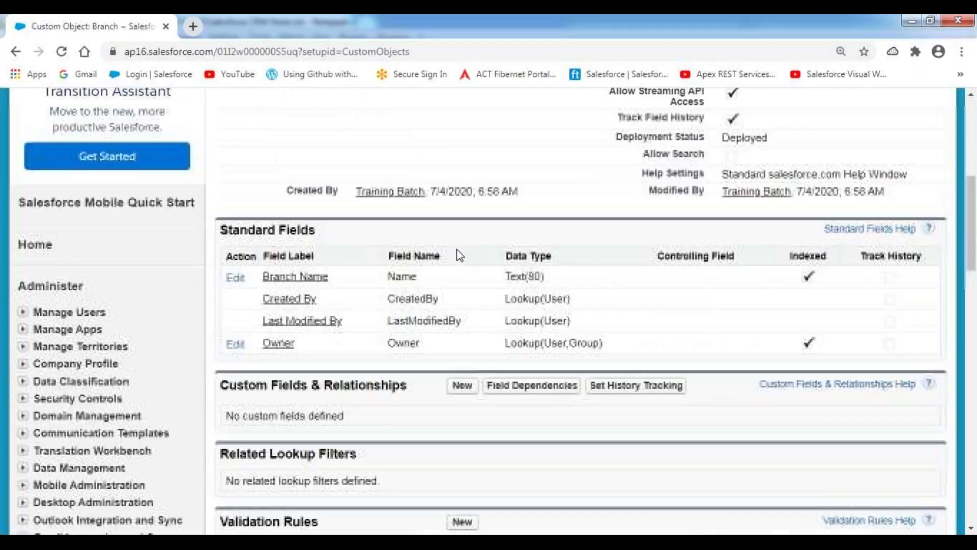
double_click(397, 276)
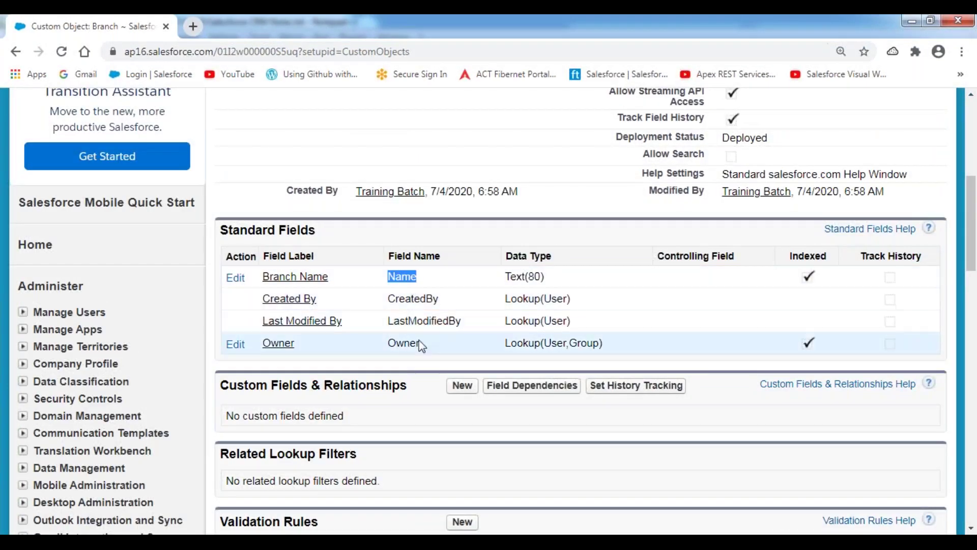
double_click(403, 343)
double_click(405, 299)
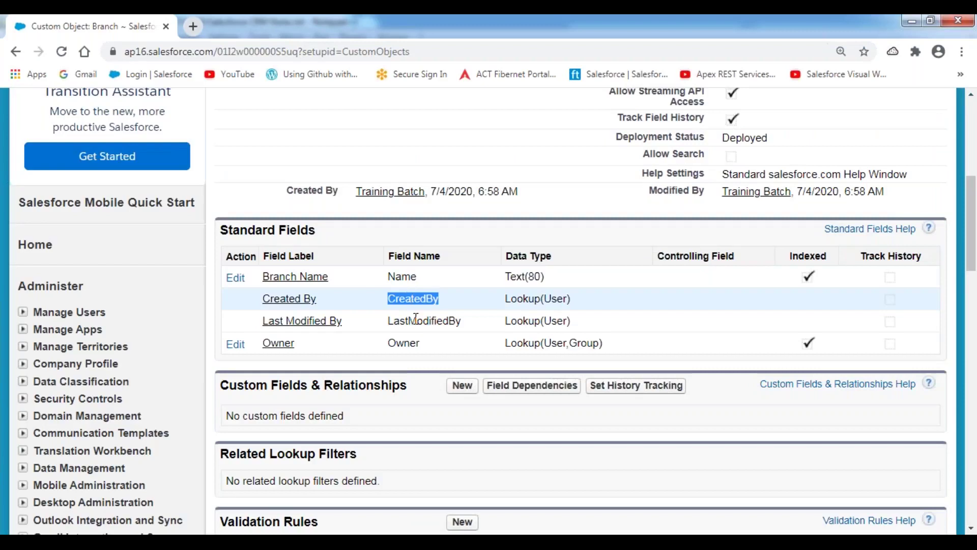
double_click(421, 320)
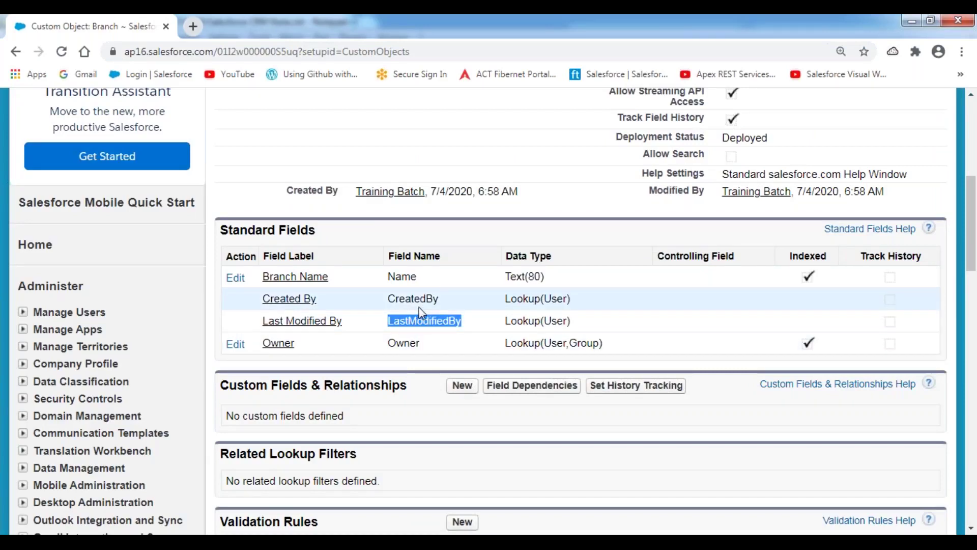
scroll(421, 311, up, 7)
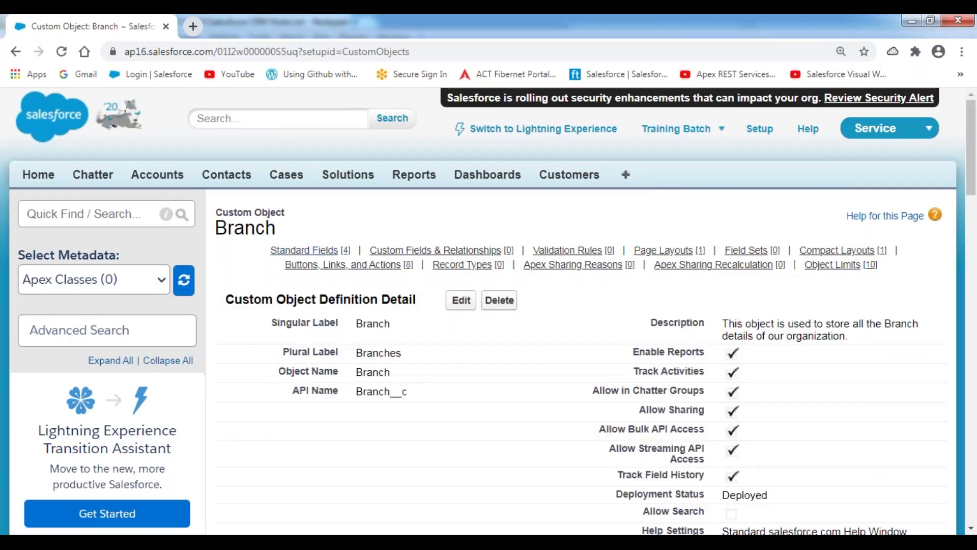
mouse_move(374, 542)
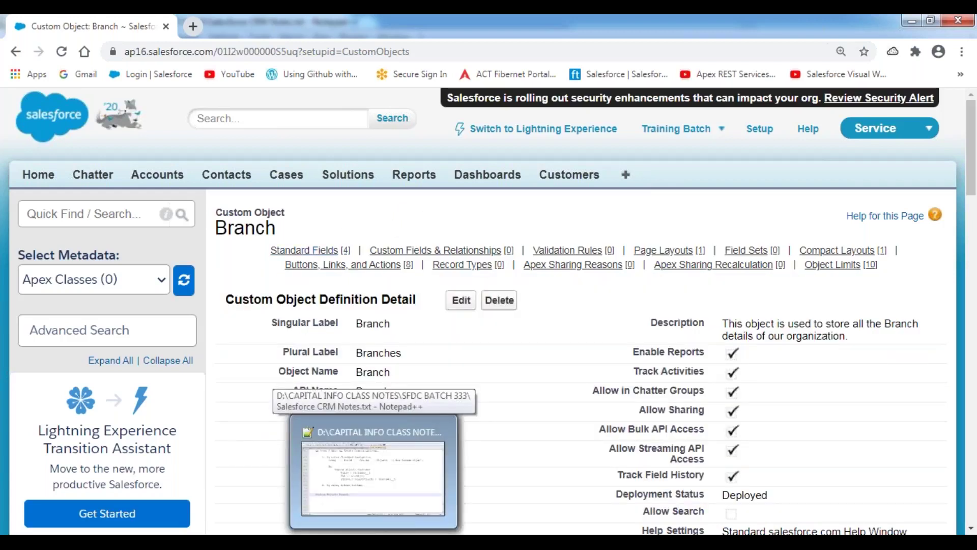
click(373, 479)
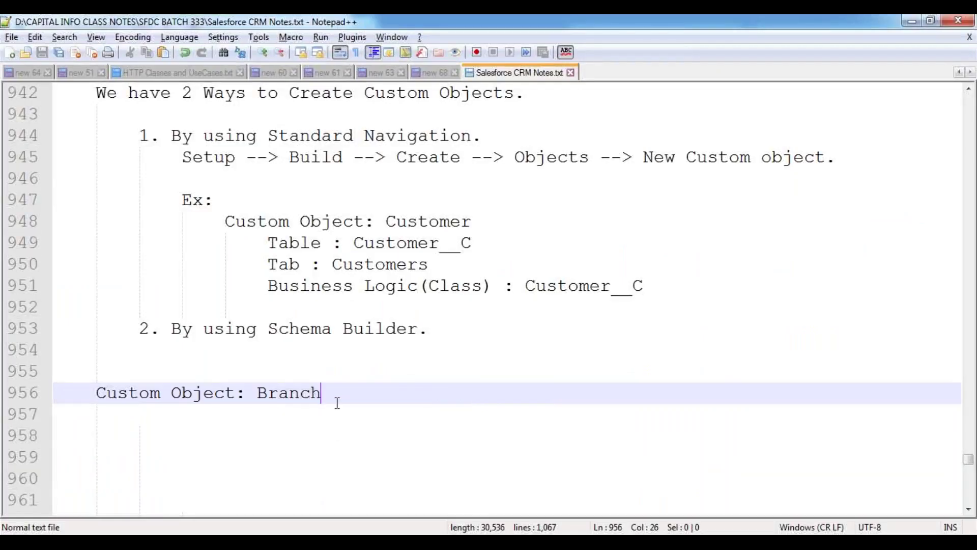